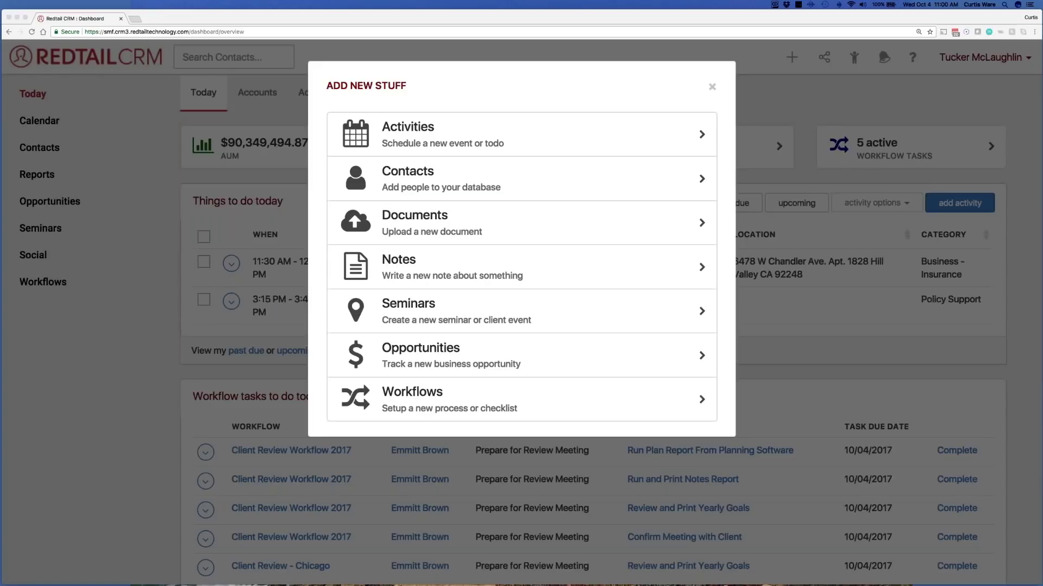
Step: View the quick-add choices for creating new records and close them without adding anything
left_click(583, 76)
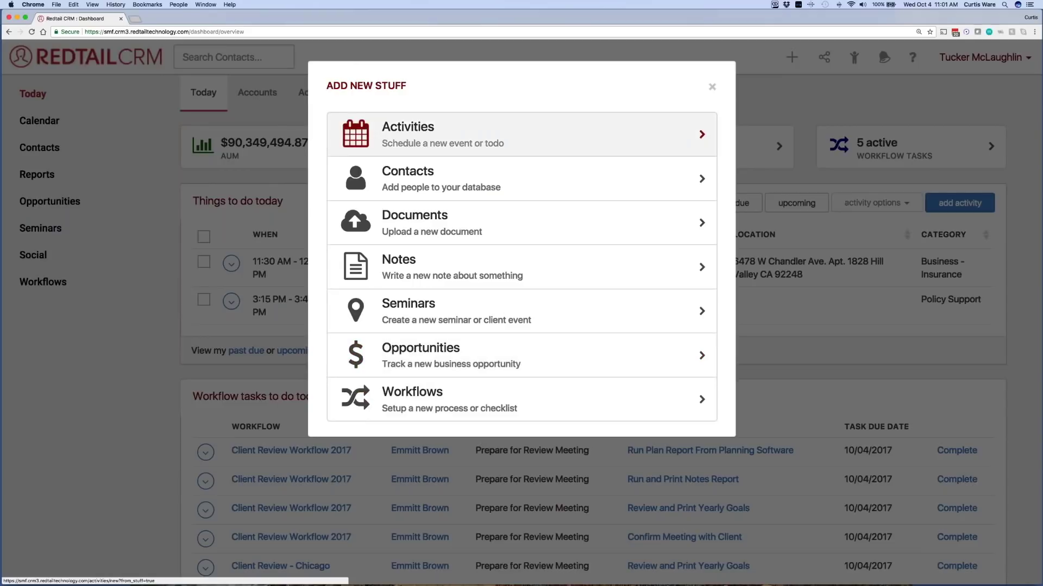
left_click(712, 87)
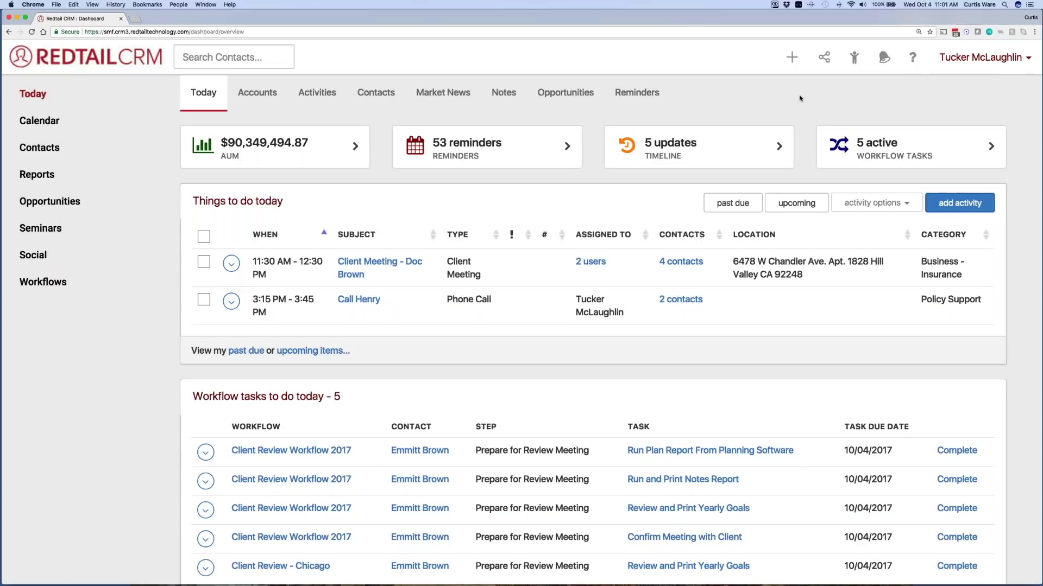
left_click(792, 58)
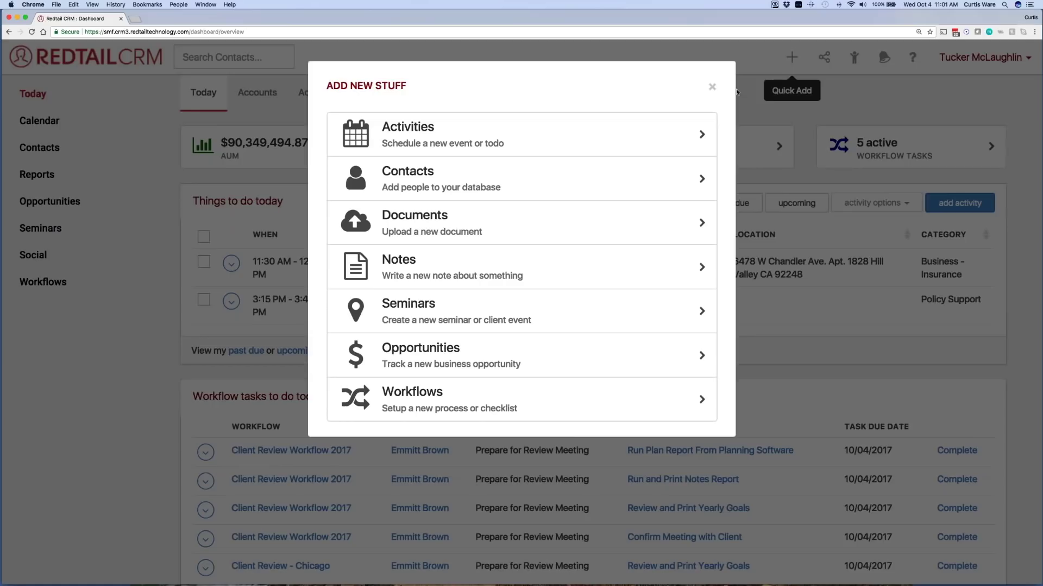
key("Escape")
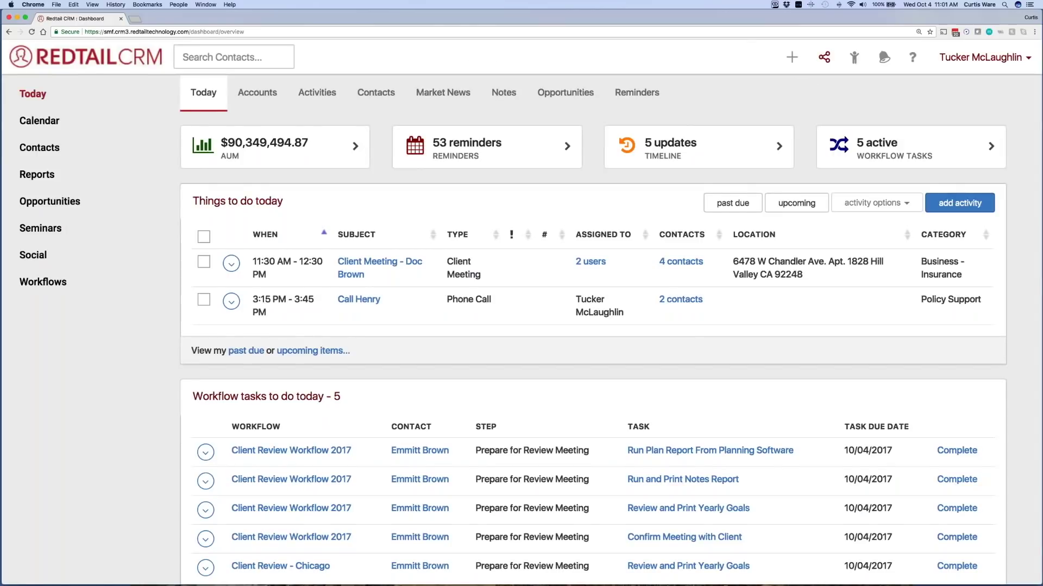
Step: Look through the available integrations and the account options for managing them
left_click(825, 58)
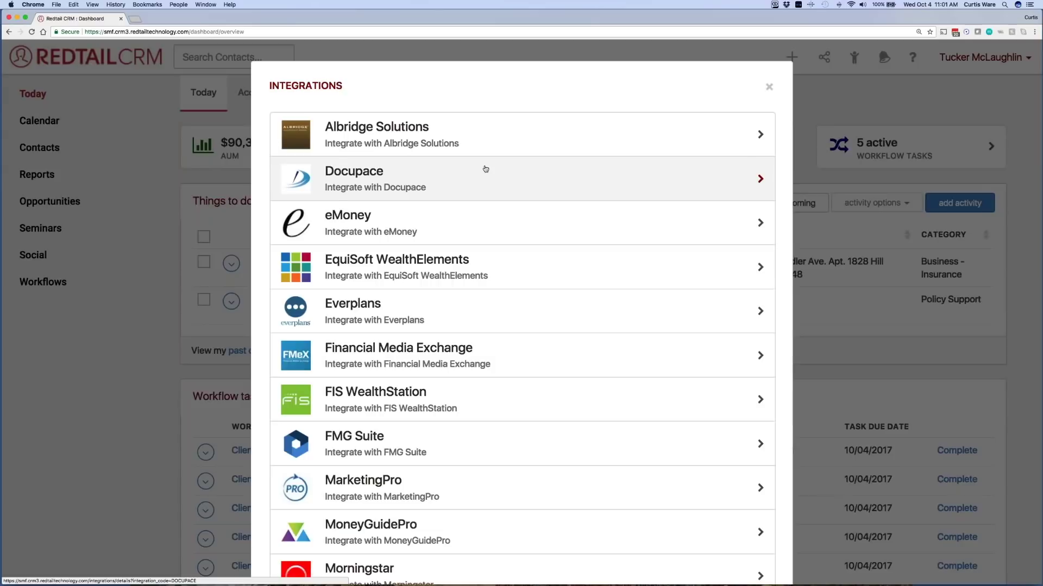
left_click(768, 87)
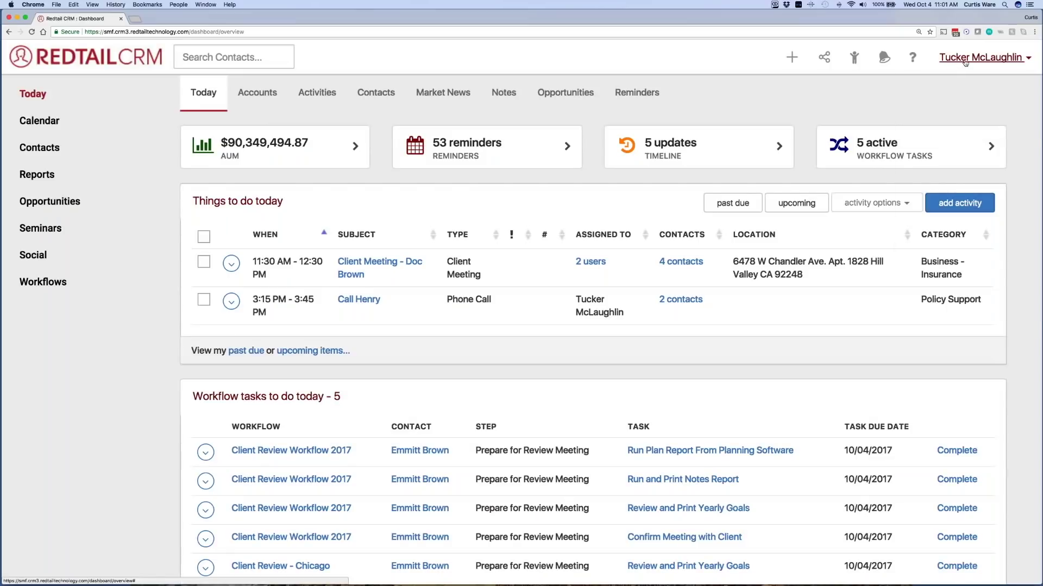
left_click(965, 62)
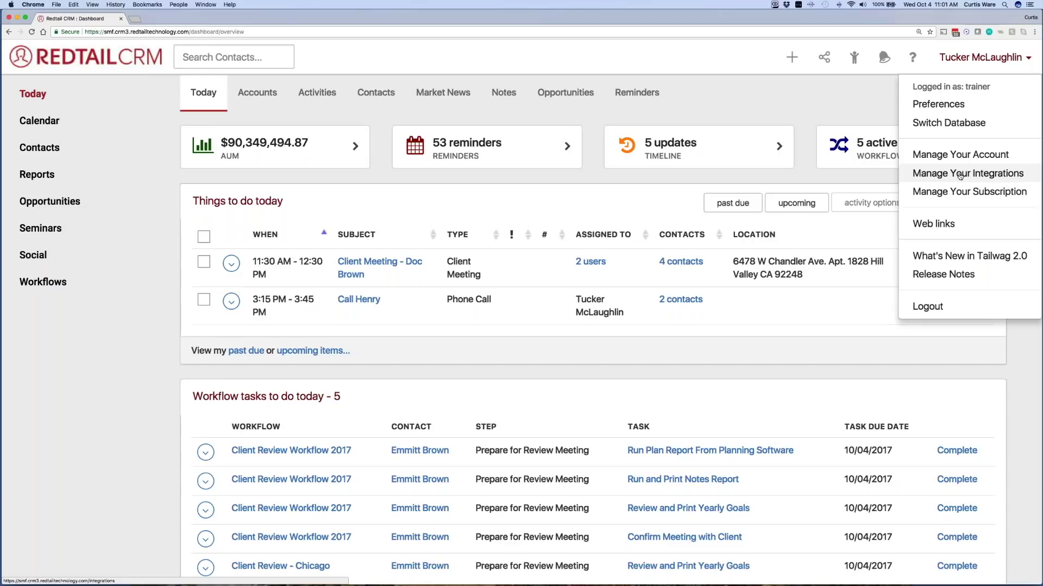
left_click(809, 87)
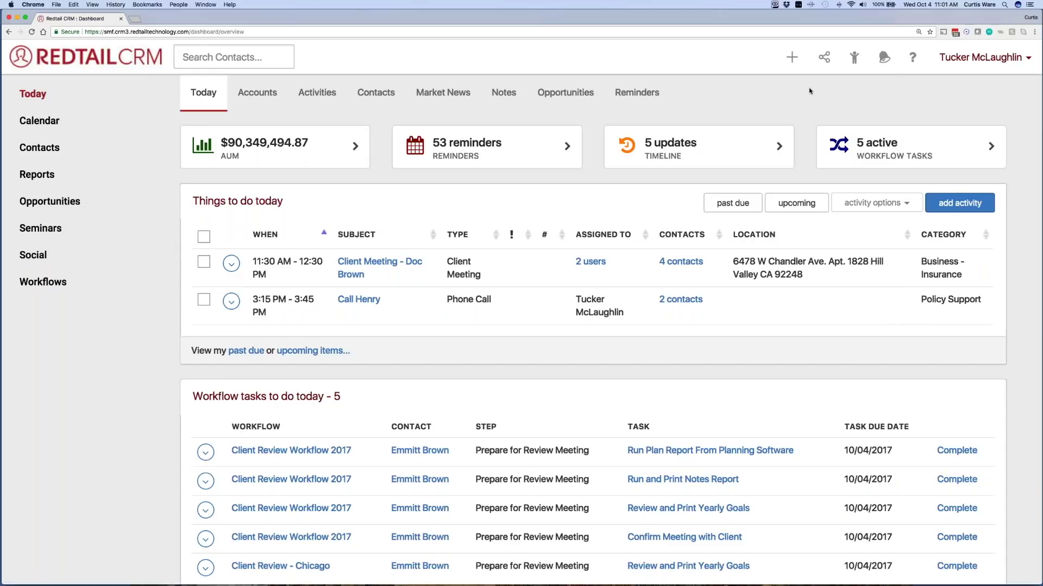
Step: View the list of recently viewed contacts and close it
left_click(854, 59)
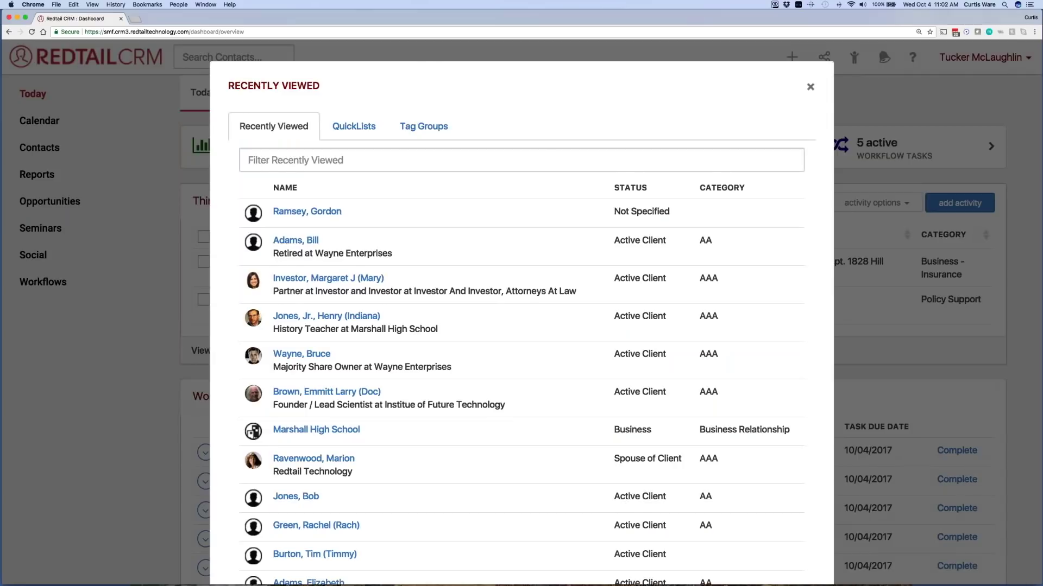
left_click(810, 86)
Step: Search contacts by surname, open the record of the Marshall High School history teacher, and reopen it from the recently viewed contacts
left_click(244, 57)
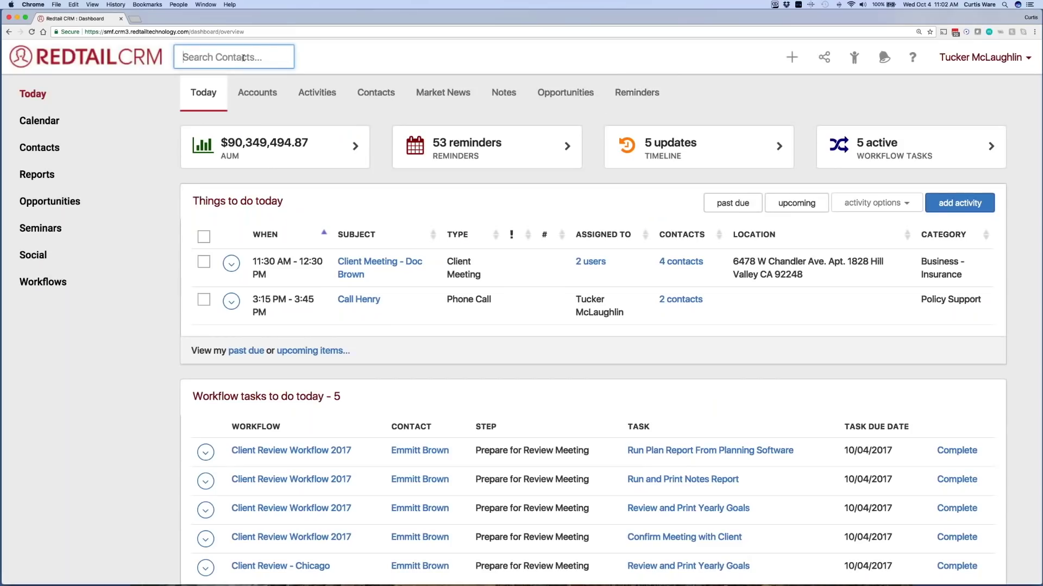
type("jones")
key("Return")
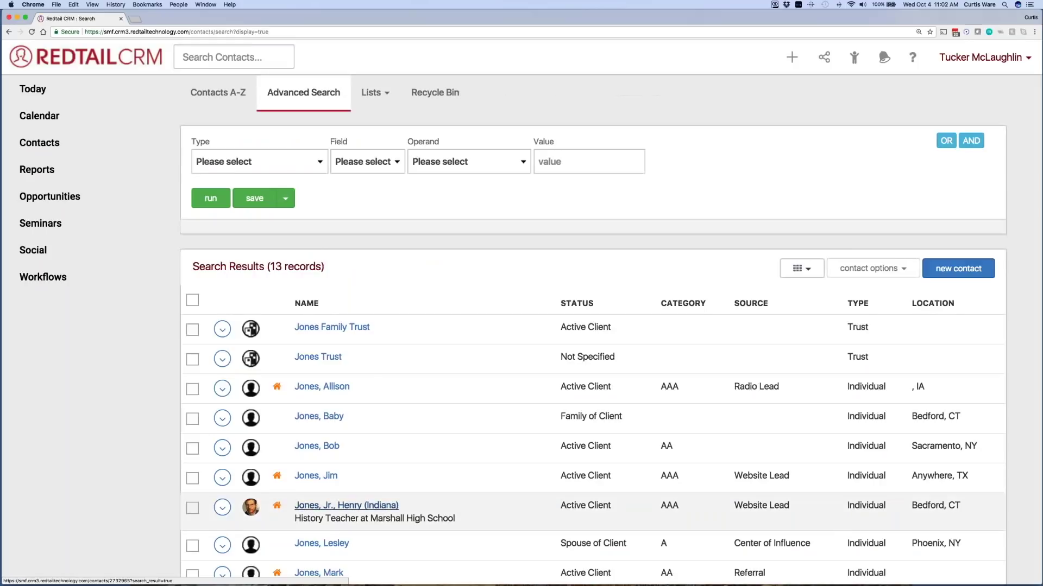
left_click(364, 505)
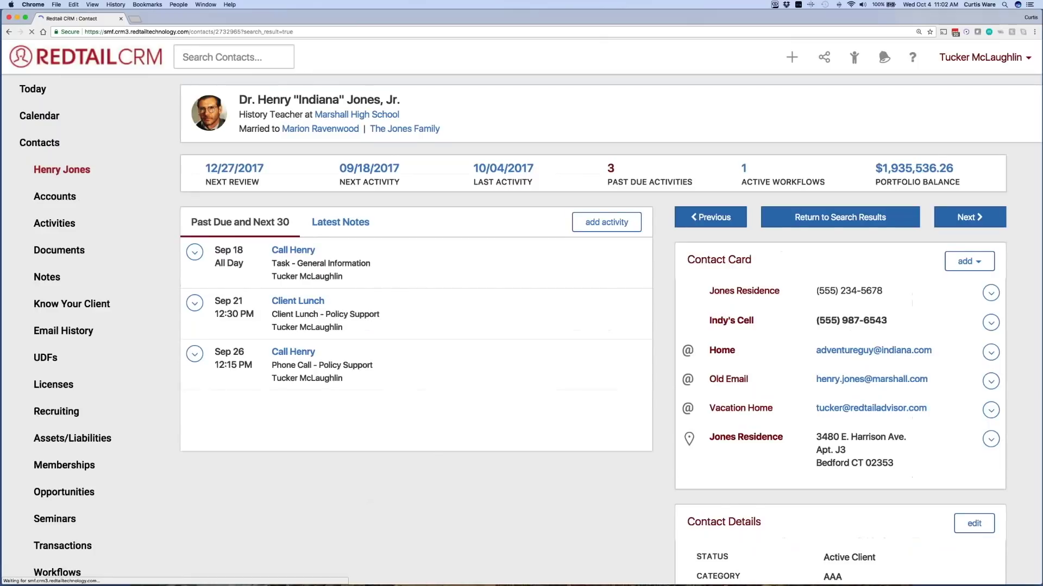
left_click(854, 56)
left_click(327, 211)
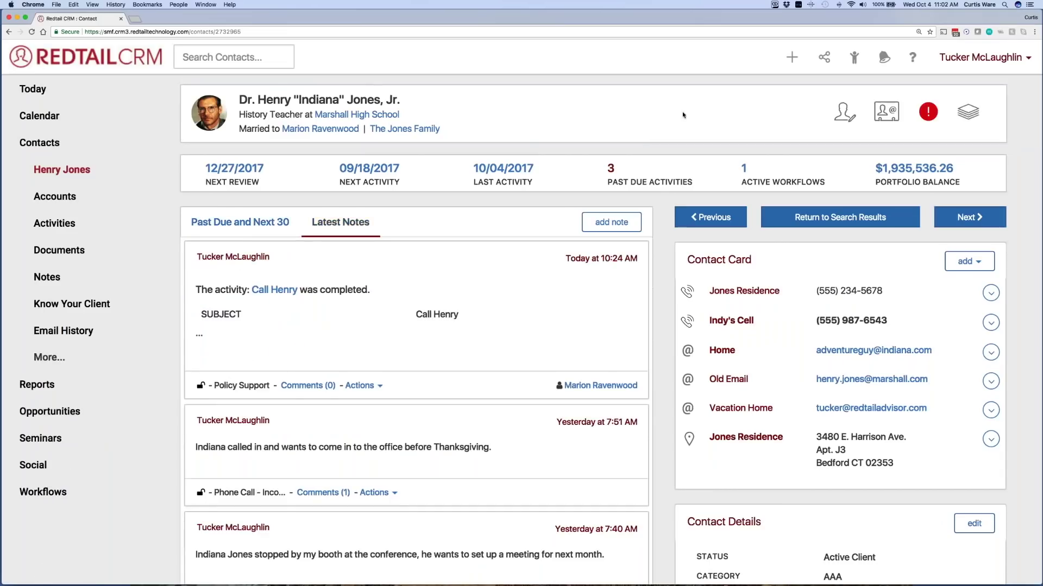
Step: Look through the saved Tag Groups and QuickLists alongside the recently viewed contacts
left_click(855, 60)
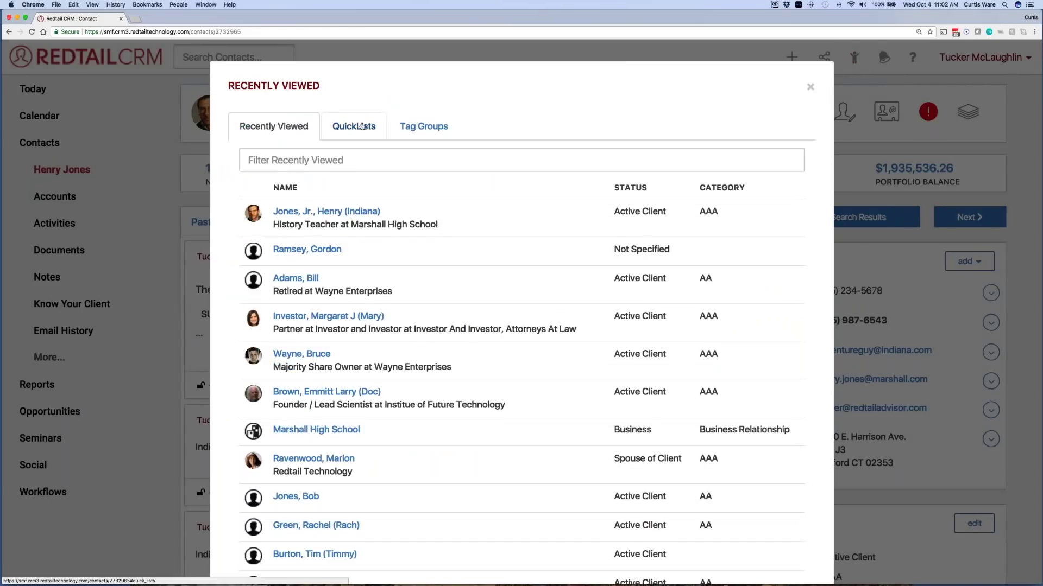
left_click(360, 127)
left_click(414, 129)
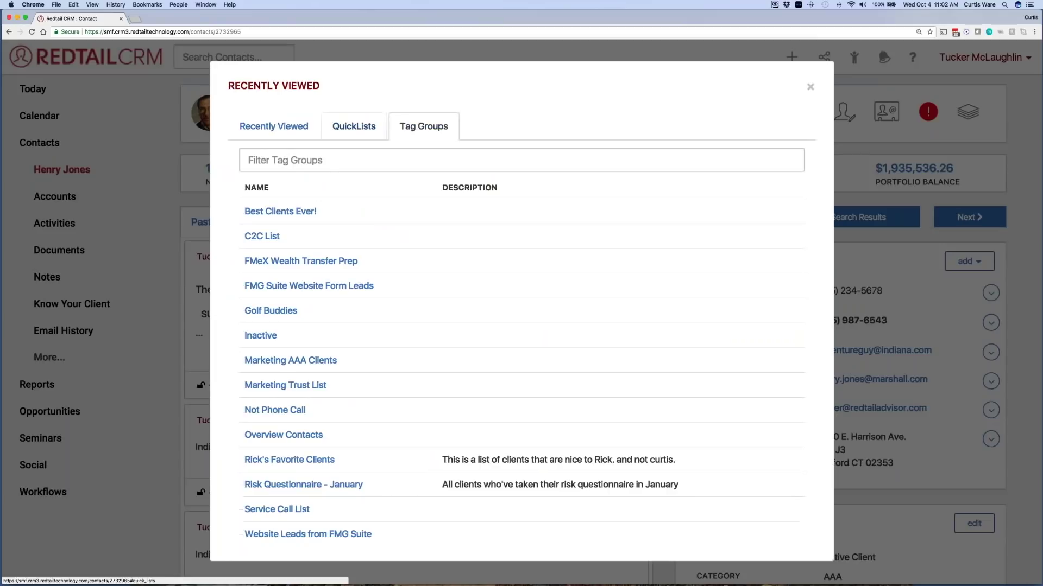
left_click(361, 128)
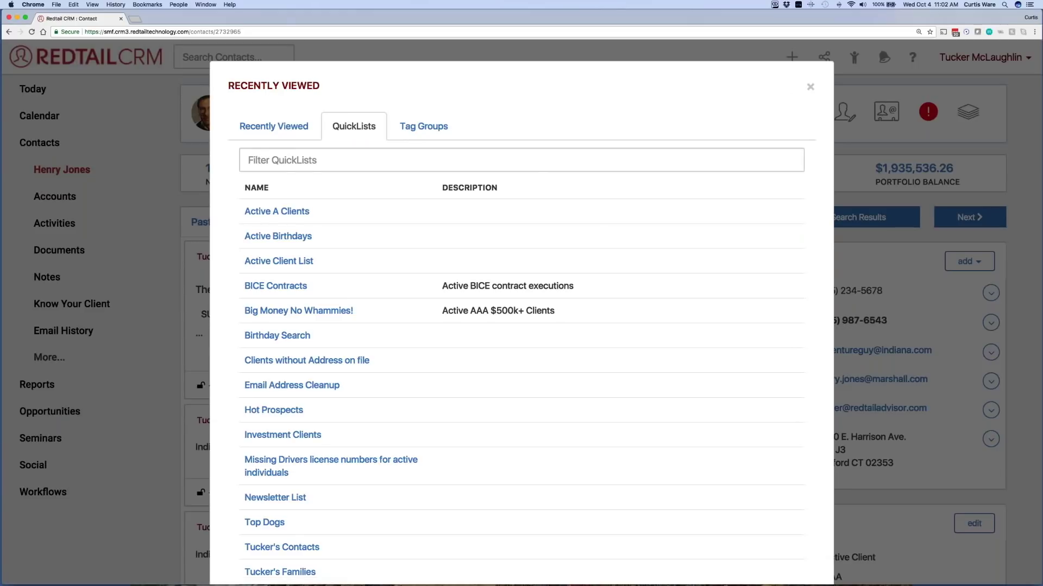
scroll(815, 92, "down", 1)
left_click(810, 53)
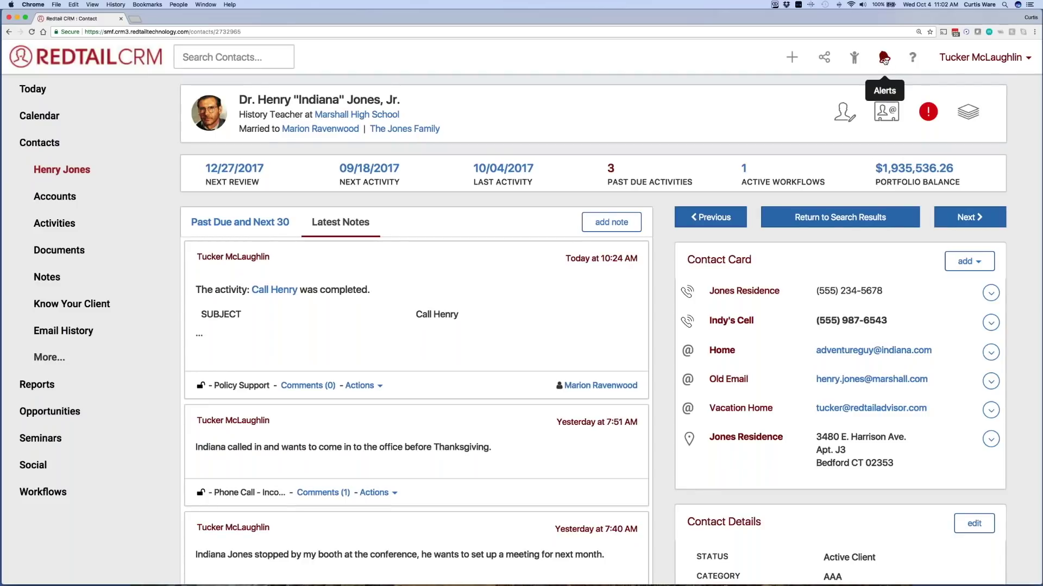
Step: Check the alert notifications and close them
left_click(885, 60)
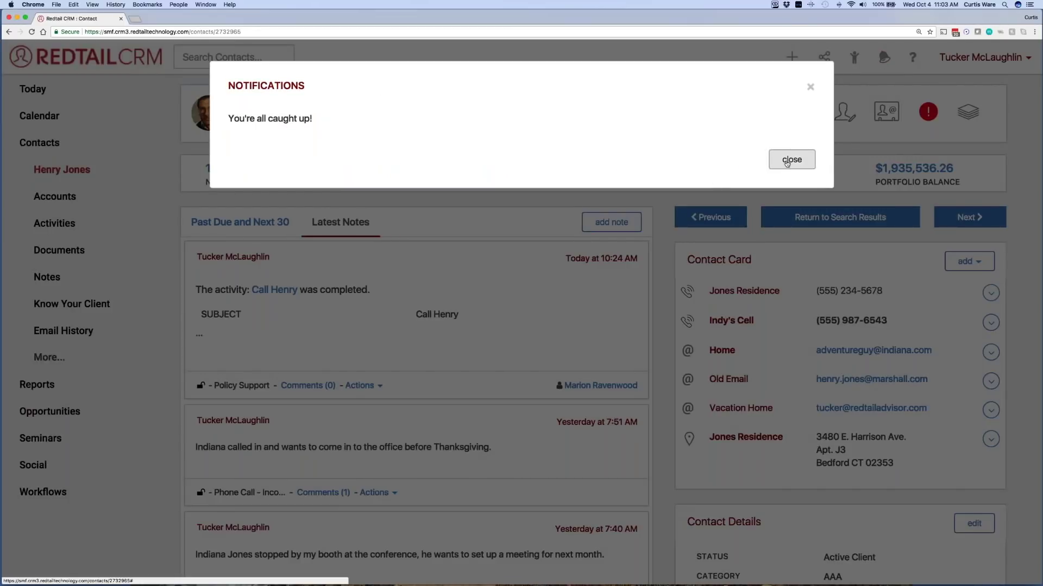
left_click(787, 163)
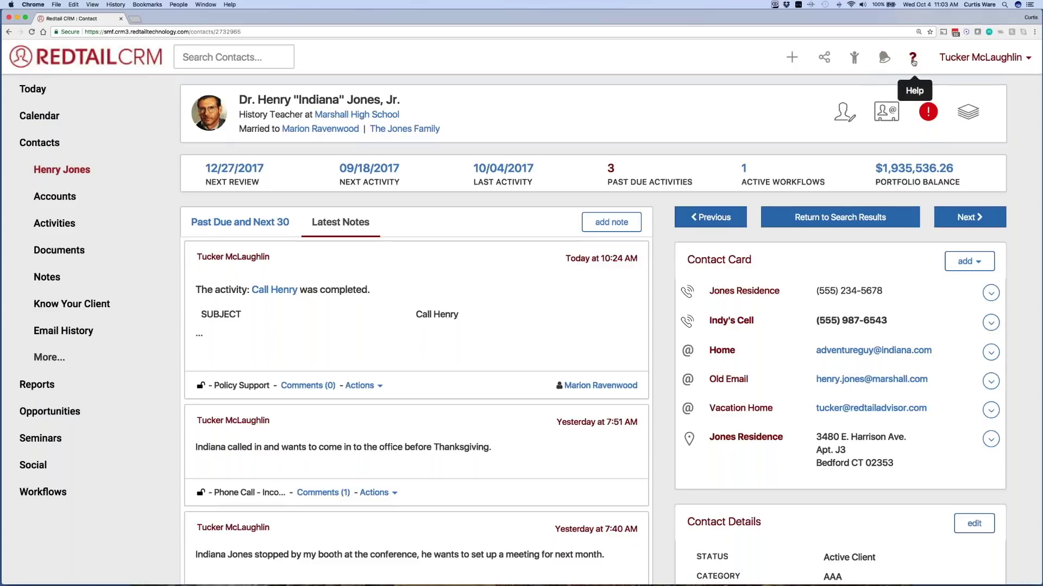
Step: View the help and resources list, visit the Redtail Help Desk site, and return to the contact record
left_click(913, 60)
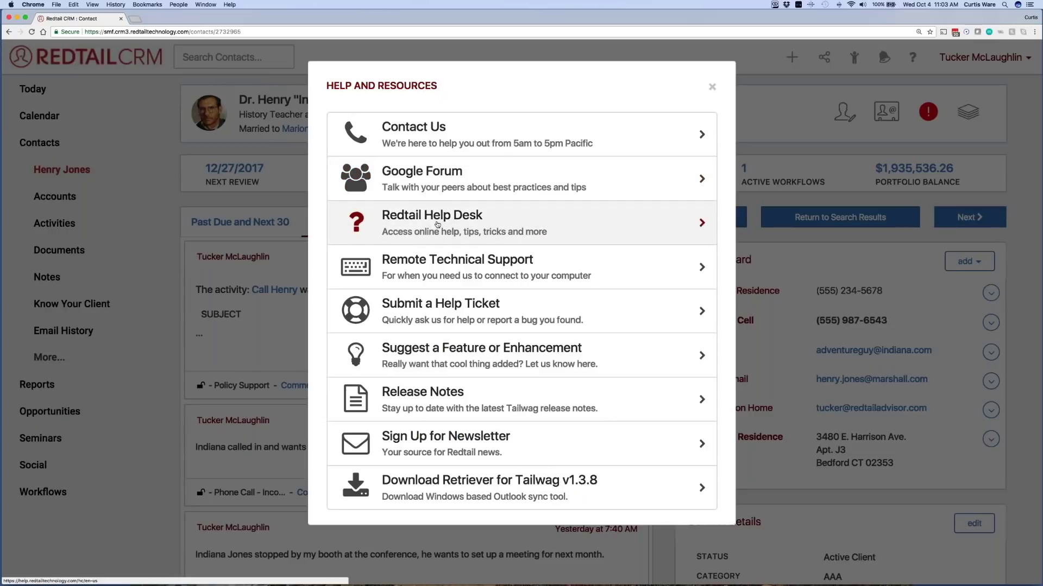
left_click(437, 225)
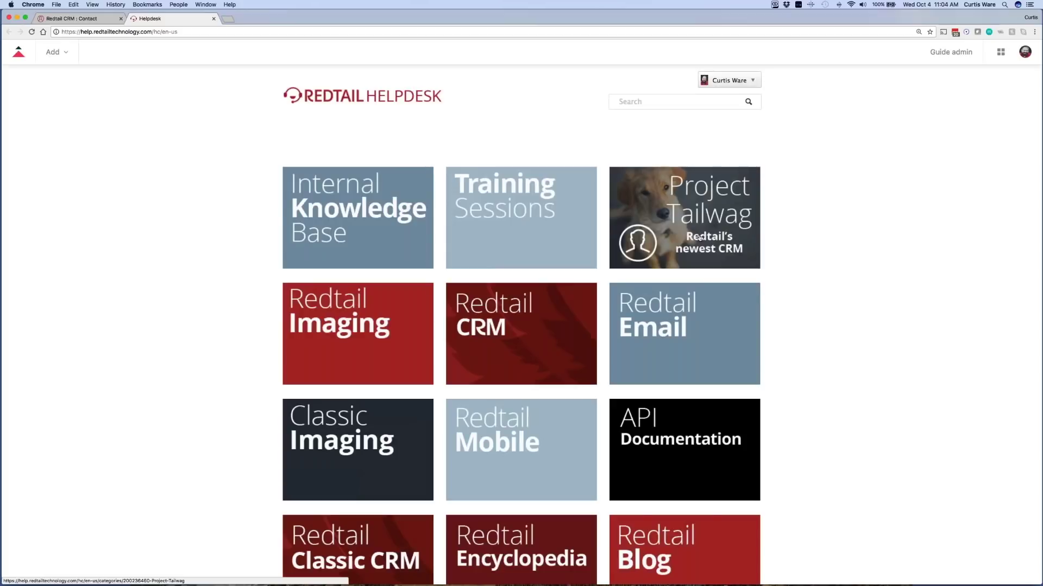
left_click(214, 19)
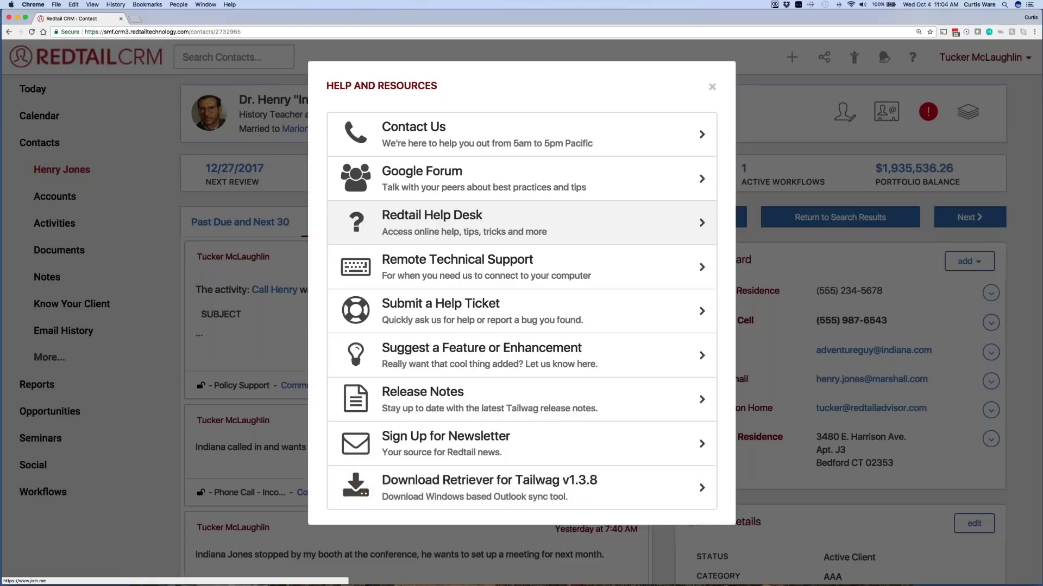
left_click(712, 87)
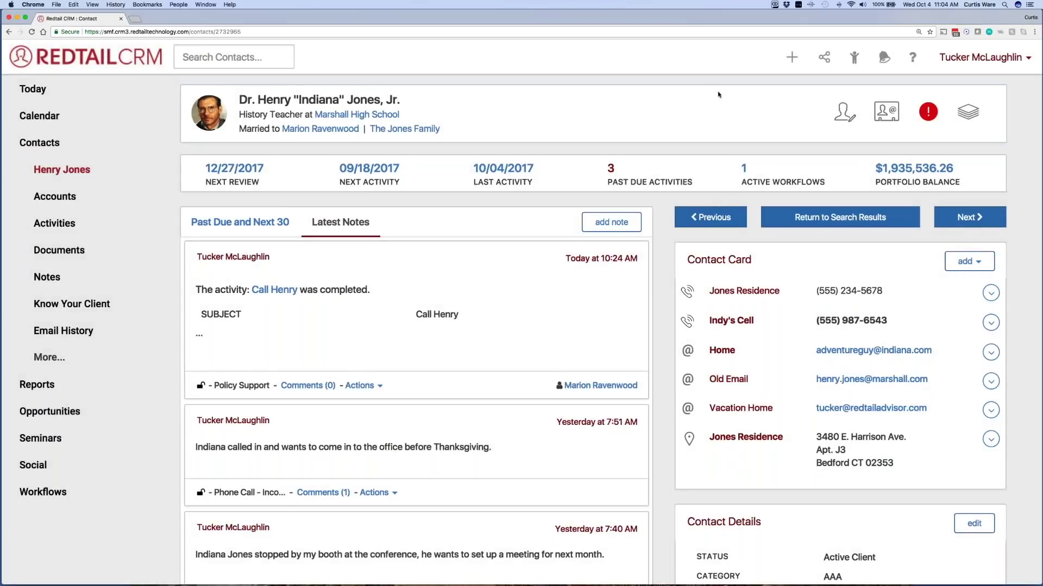
Step: Open the user preferences and examine the available Default Login Screen choices
left_click(972, 58)
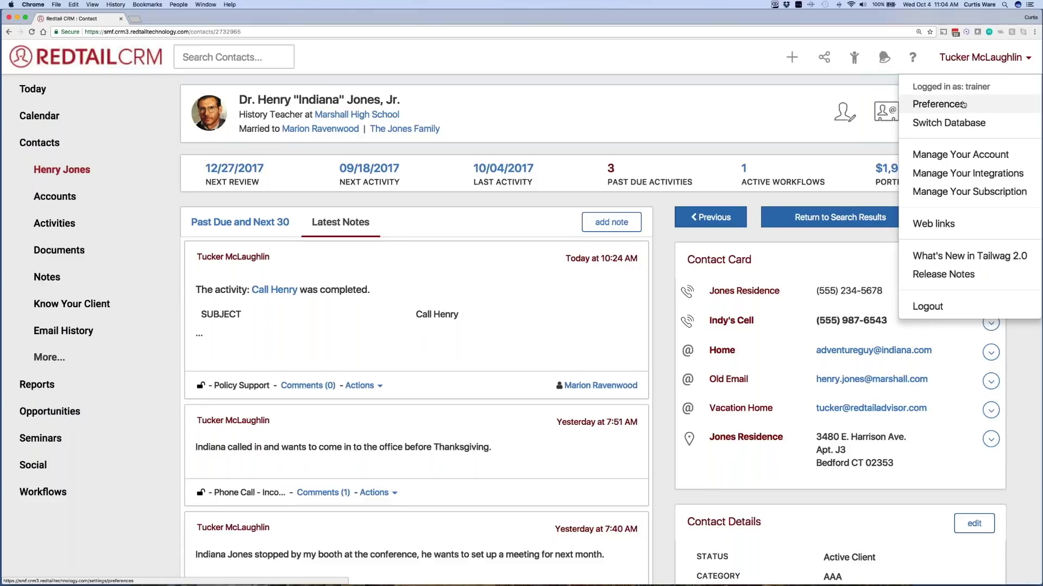
left_click(963, 105)
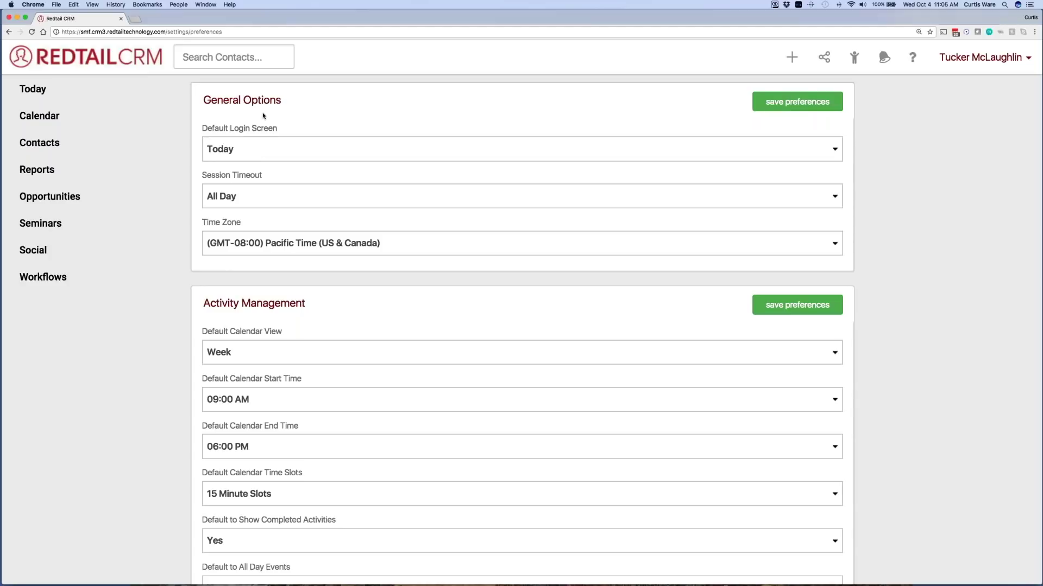
left_click(246, 154)
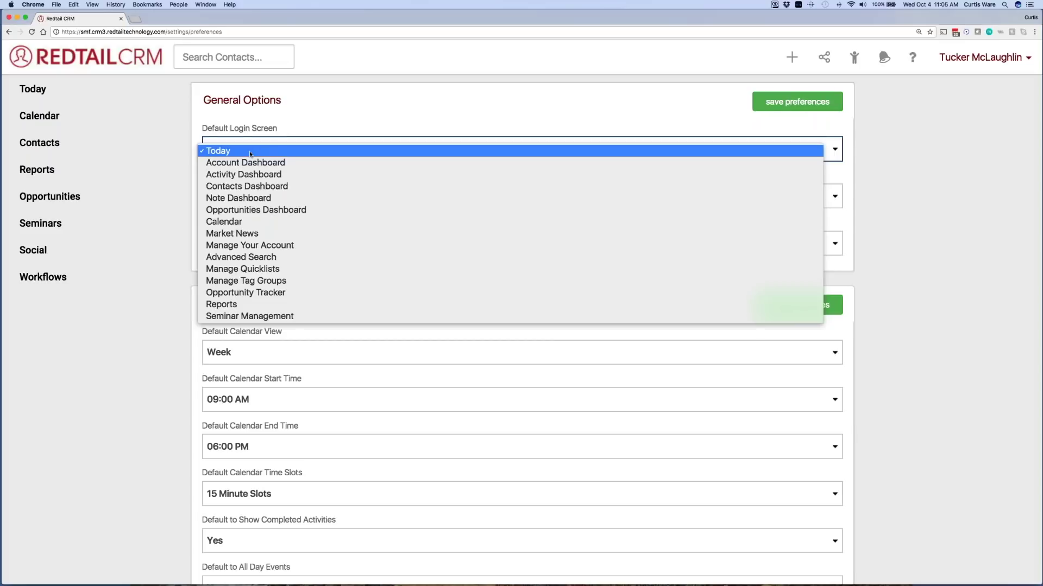
left_click(341, 117)
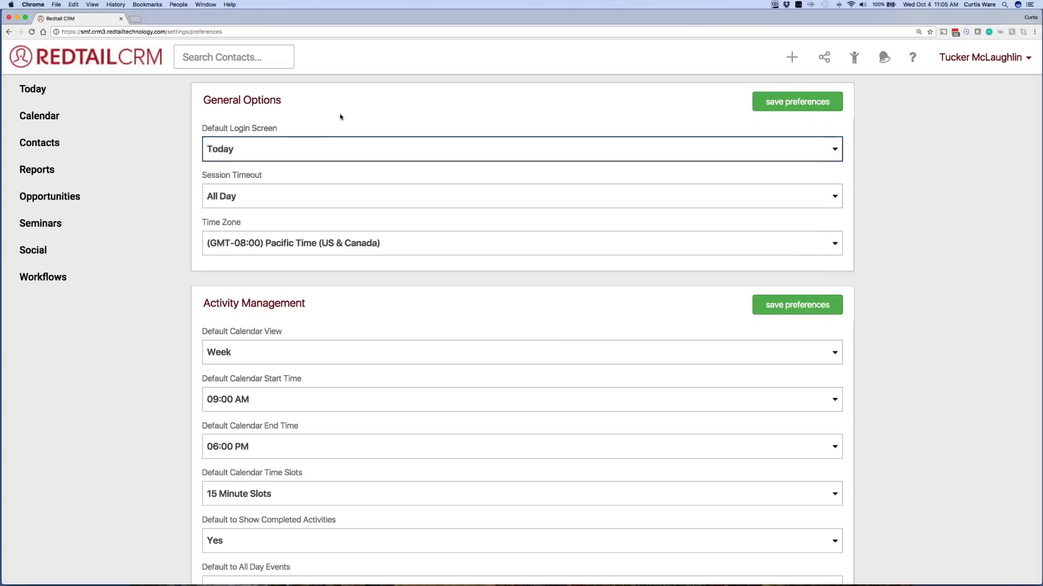
Step: Examine the Time Zone choices and save the General Options preferences
scroll(340, 117, "down", 2)
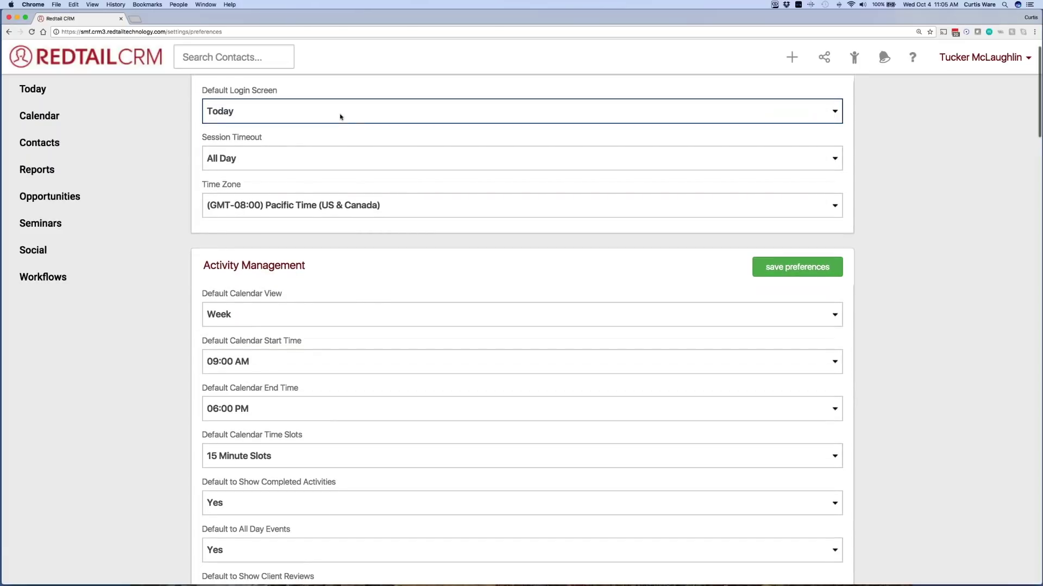
left_click_drag(242, 186, 199, 188)
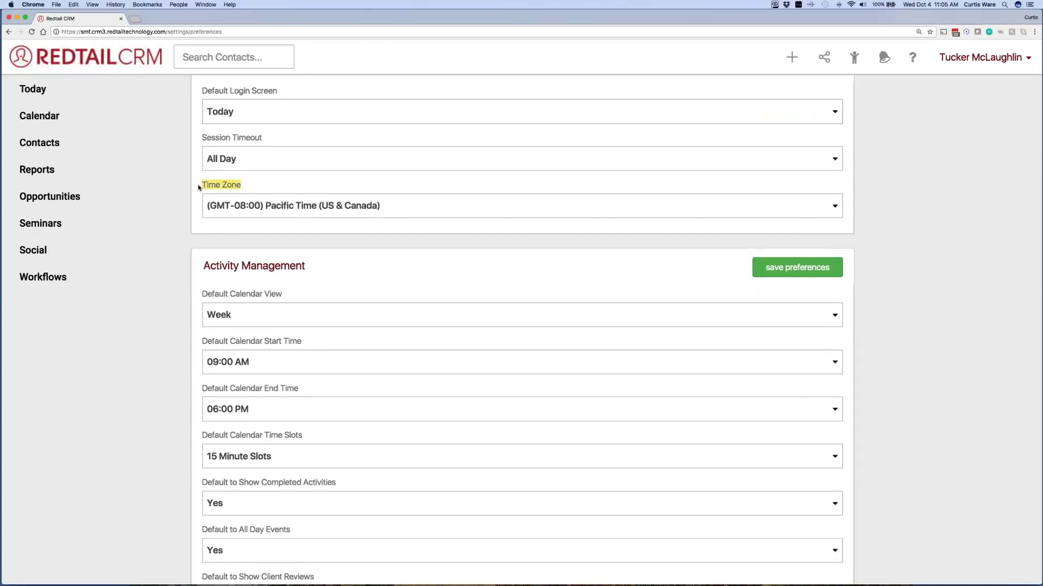
left_click(303, 206)
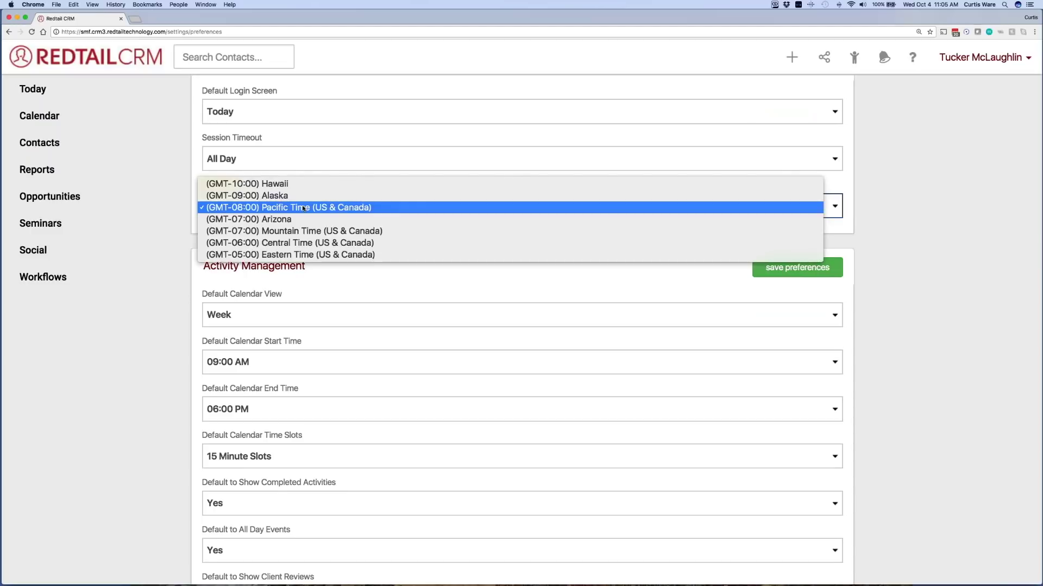
left_click(179, 205)
left_click(307, 185)
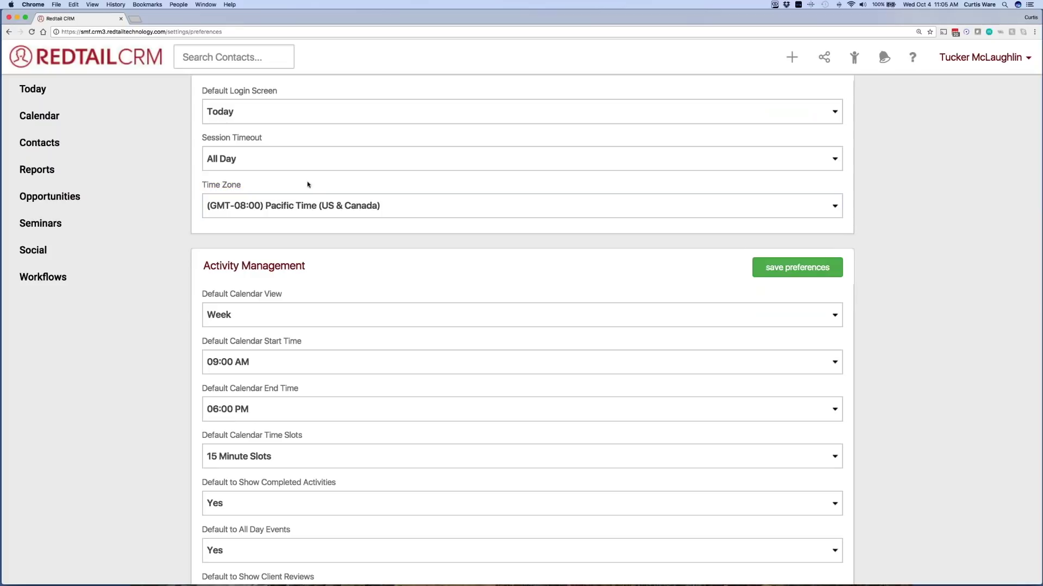
scroll(308, 185, "up", 2)
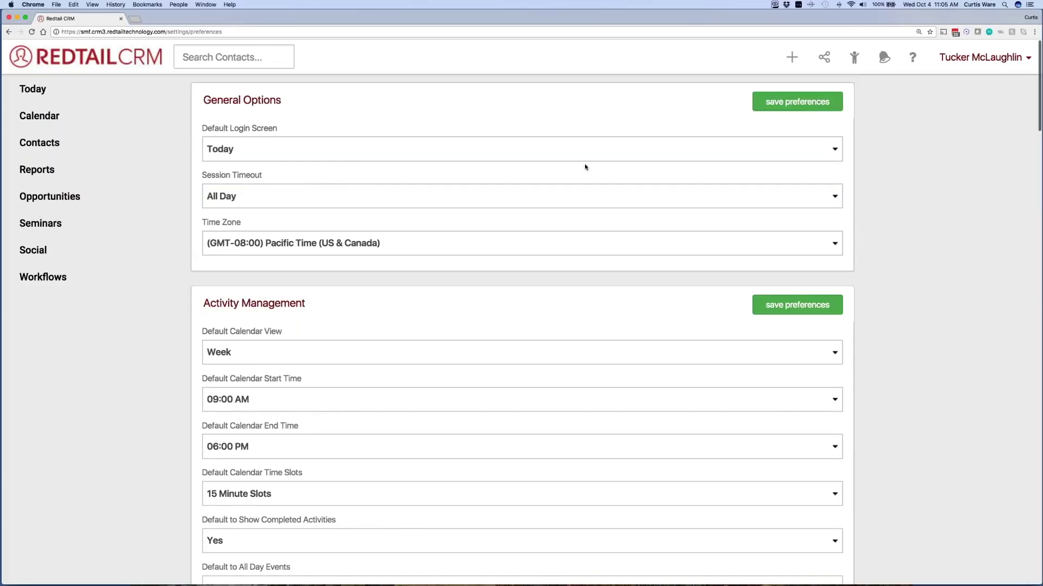
left_click(787, 108)
Step: Examine the Default Calendar View choices in the Activity Management preferences
scroll(896, 205, "down", 5)
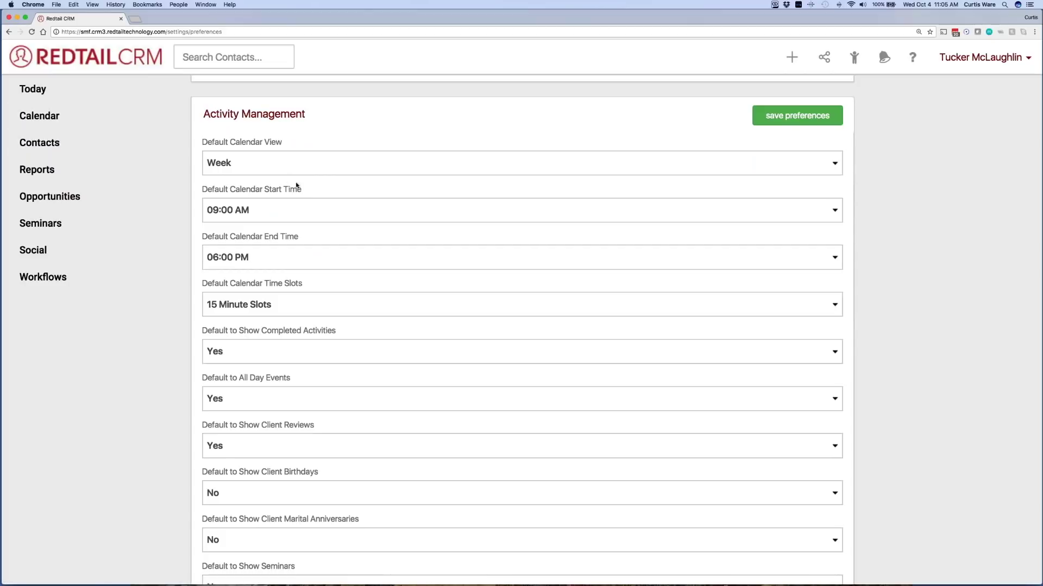
left_click(248, 169)
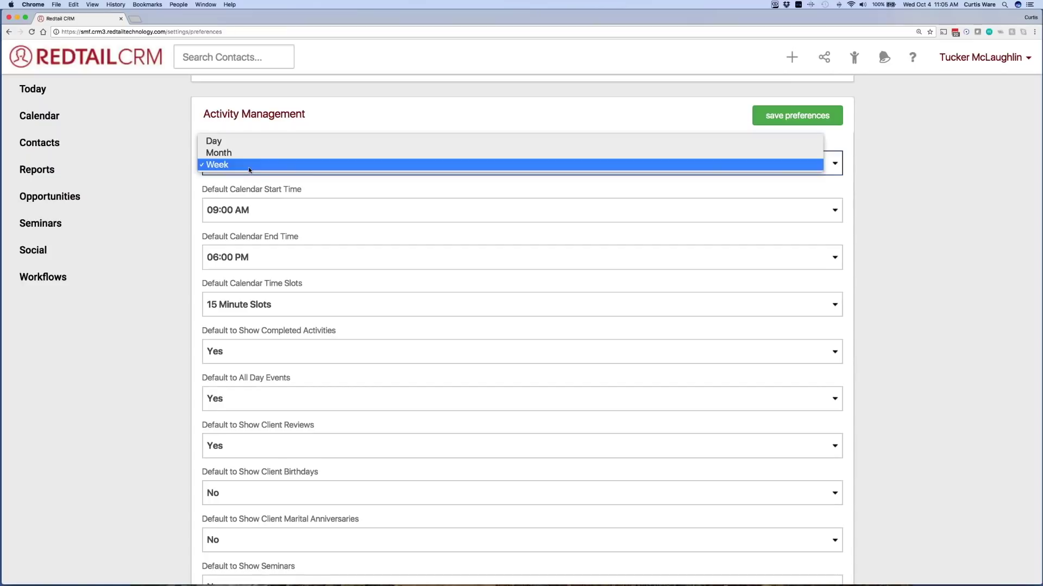
left_click(339, 123)
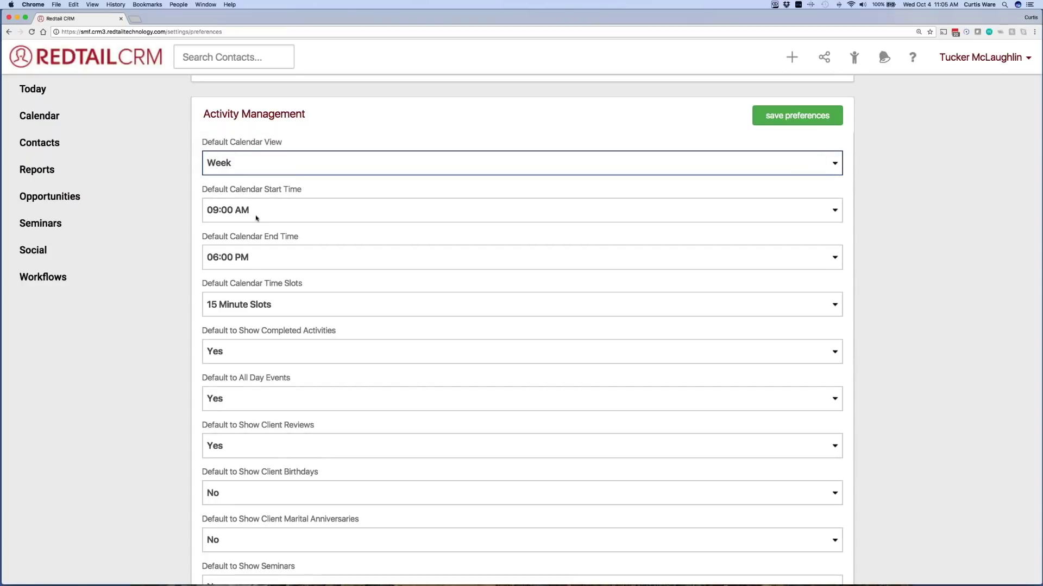
Step: Examine the Default Calendar Time Slots choices in the Activity Management preferences
scroll(282, 259, "down", 2)
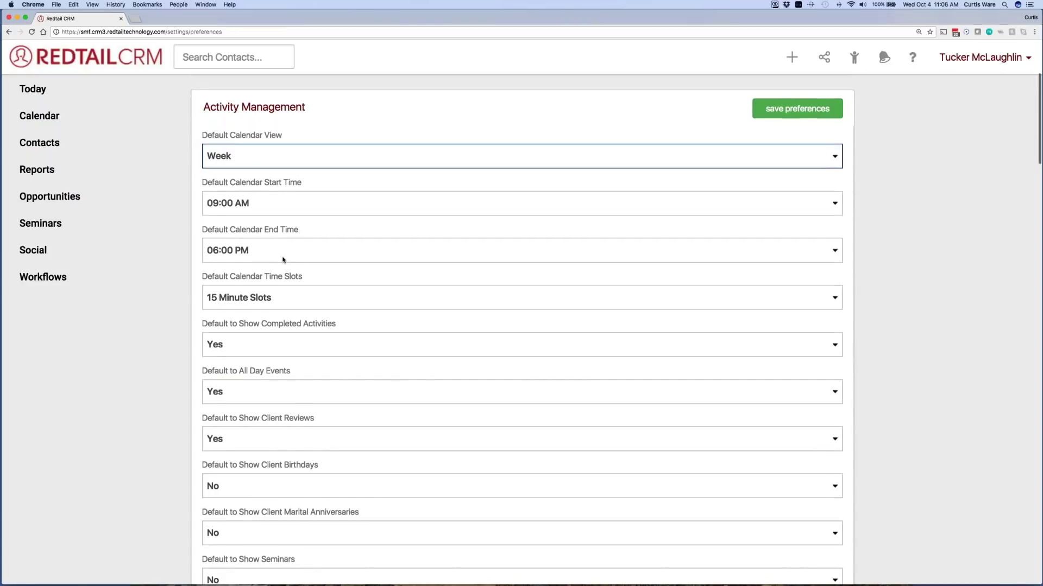
scroll(282, 260, "down", 1)
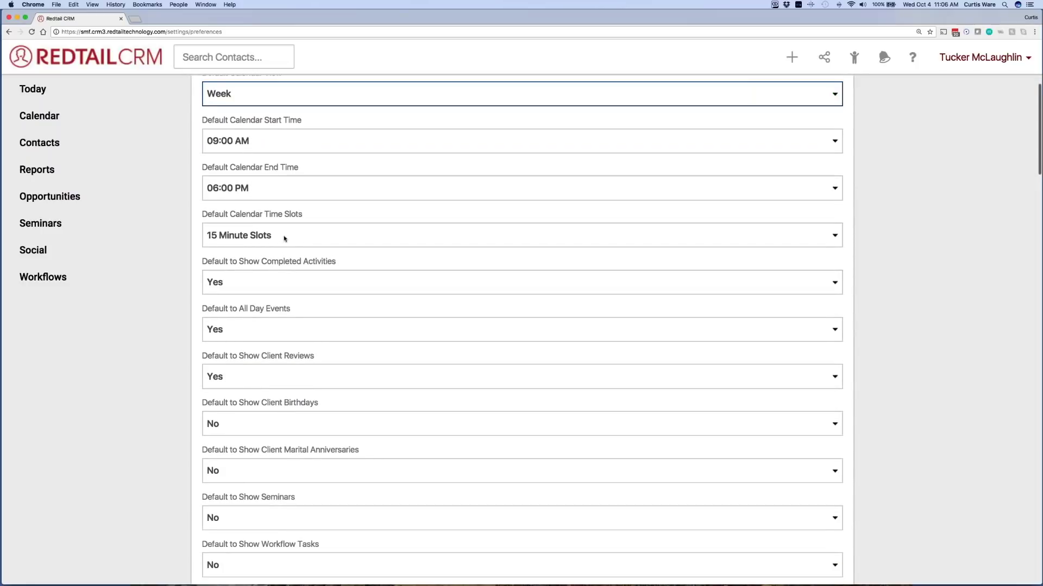
left_click(285, 237)
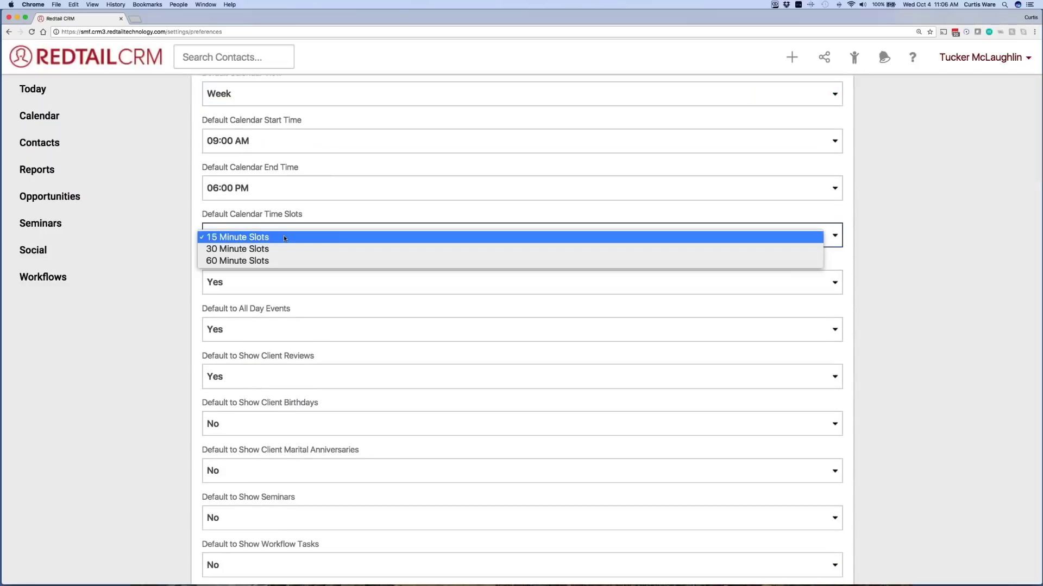
left_click(174, 278)
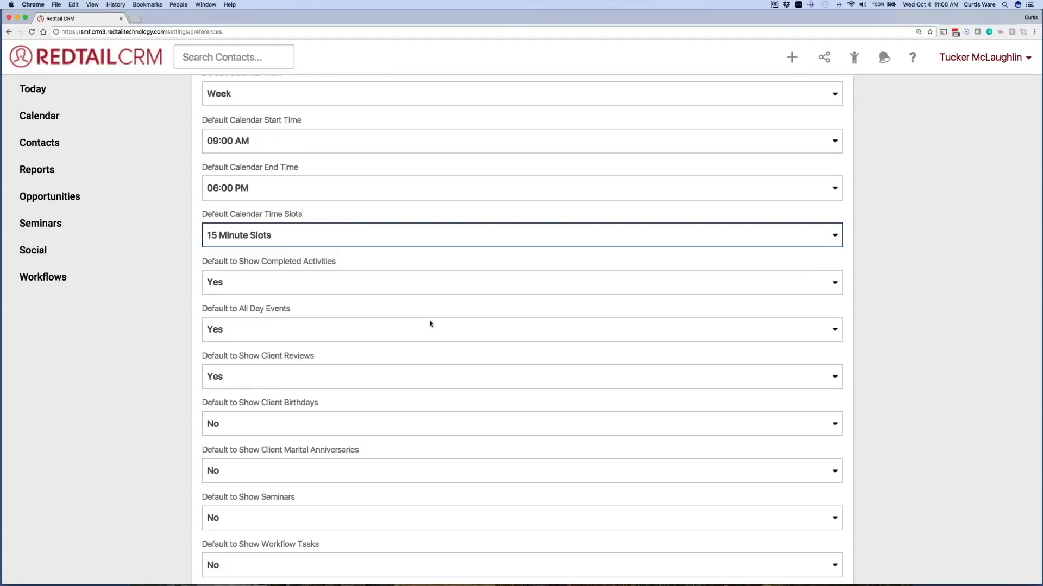
Step: Review the remaining Activity Management defaults, from completed activities and client reviews through Default Activity Type and iCal access
scroll(433, 323, "down", 1)
scroll(432, 324, "down", 3)
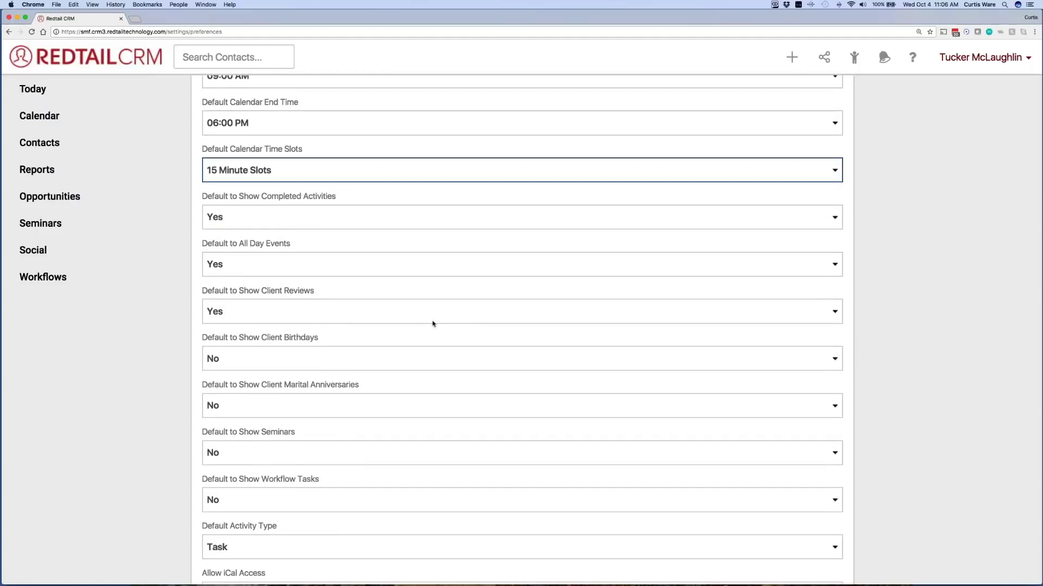
scroll(433, 324, "down", 1)
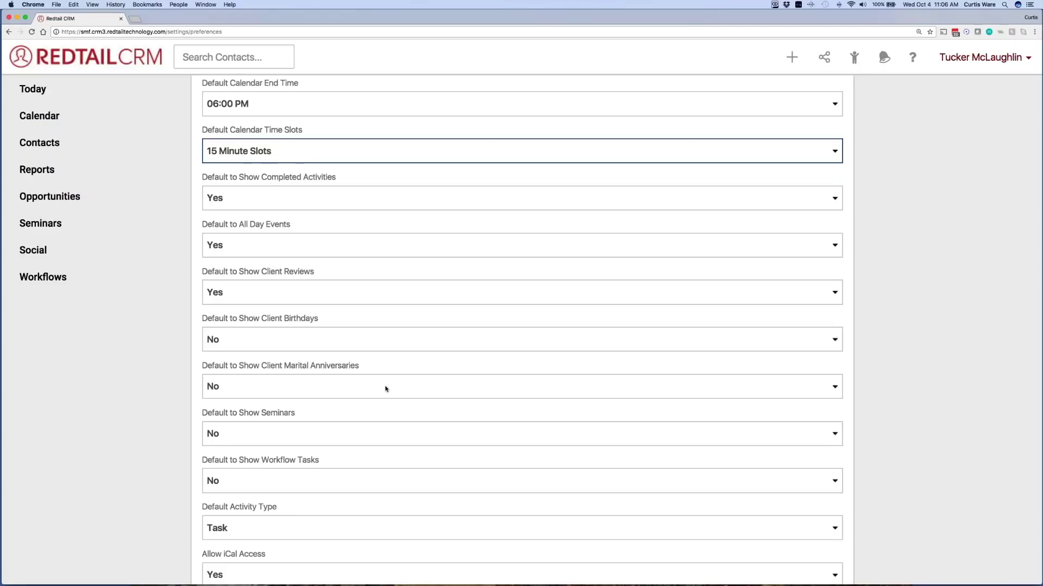
scroll(385, 389, "down", 5)
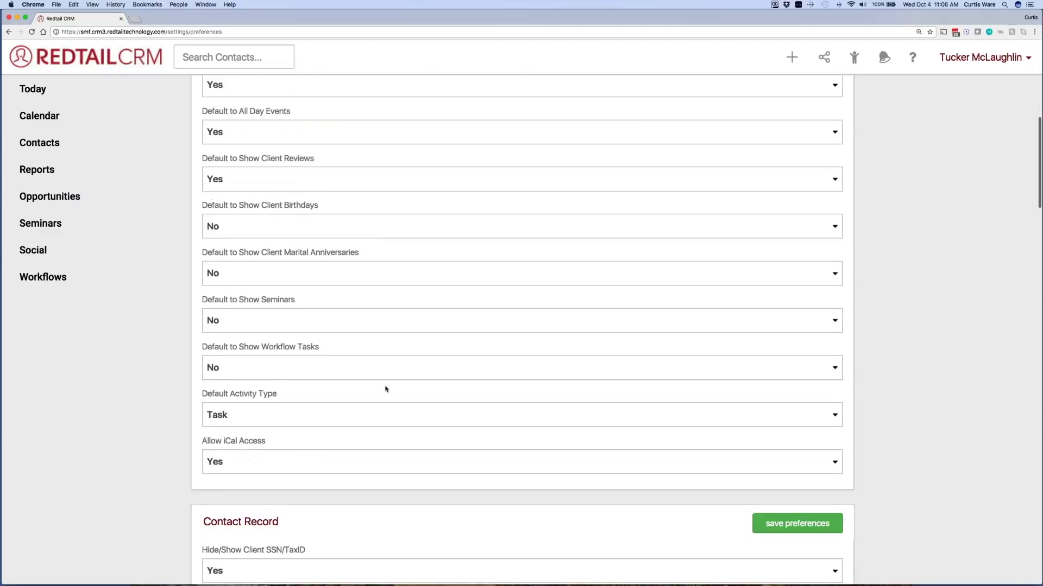
Step: Review the Contact Record preferences and examine the Hide/Show Client SSN/TaxID choices
scroll(385, 389, "down", 12)
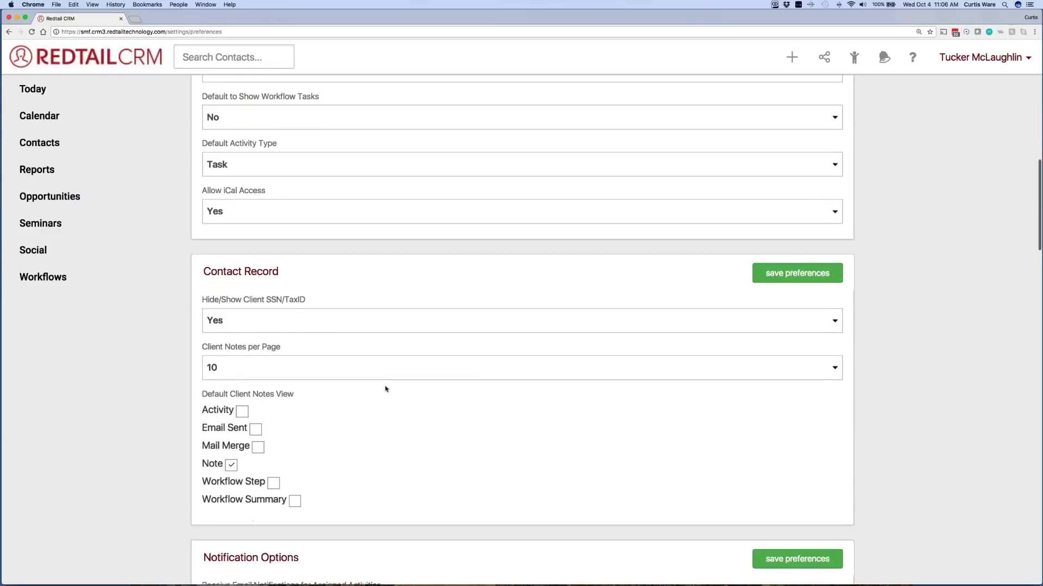
scroll(388, 387, "down", 2)
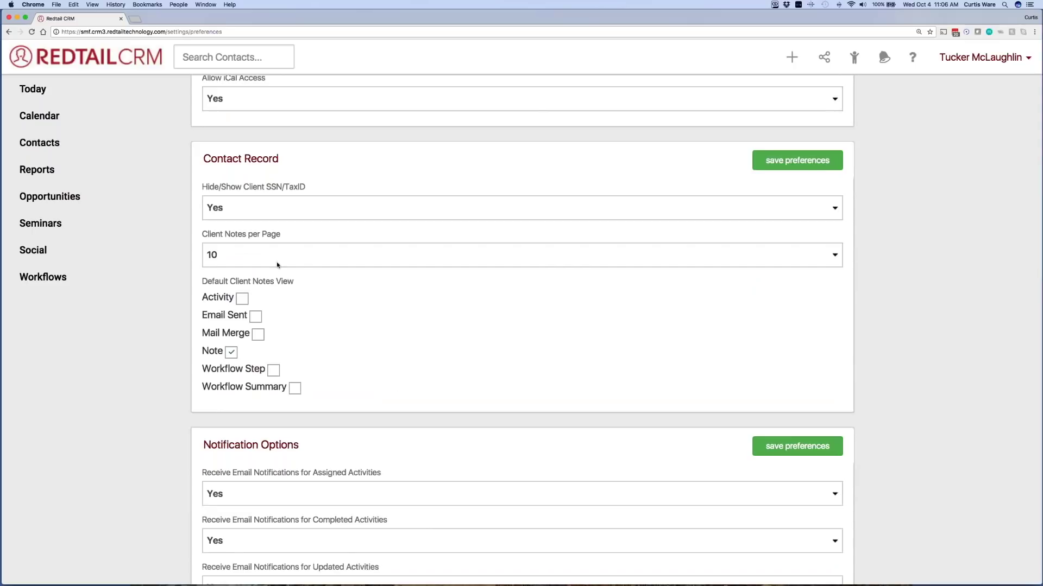
left_click(259, 212)
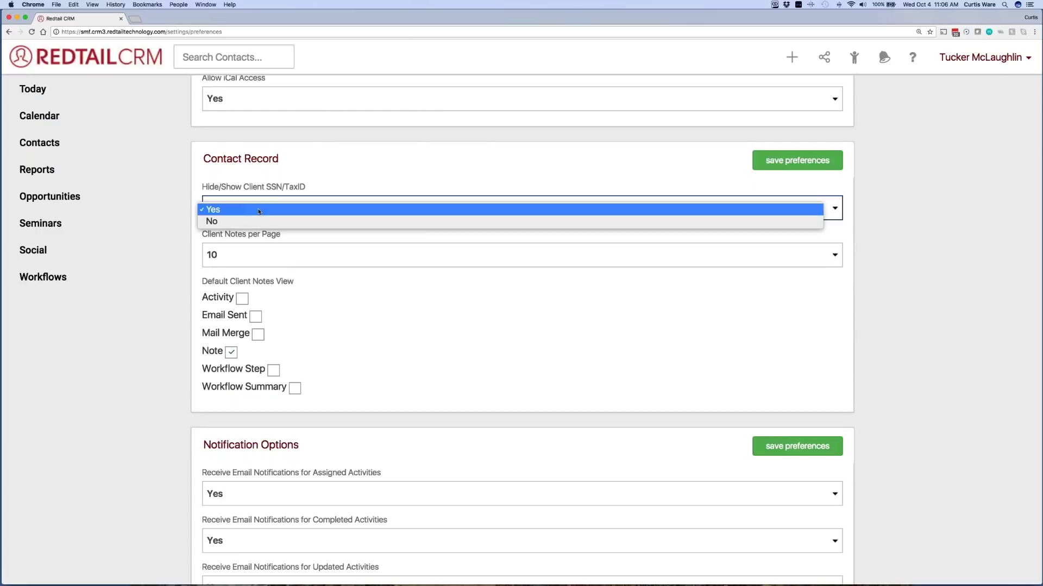
left_click(305, 178)
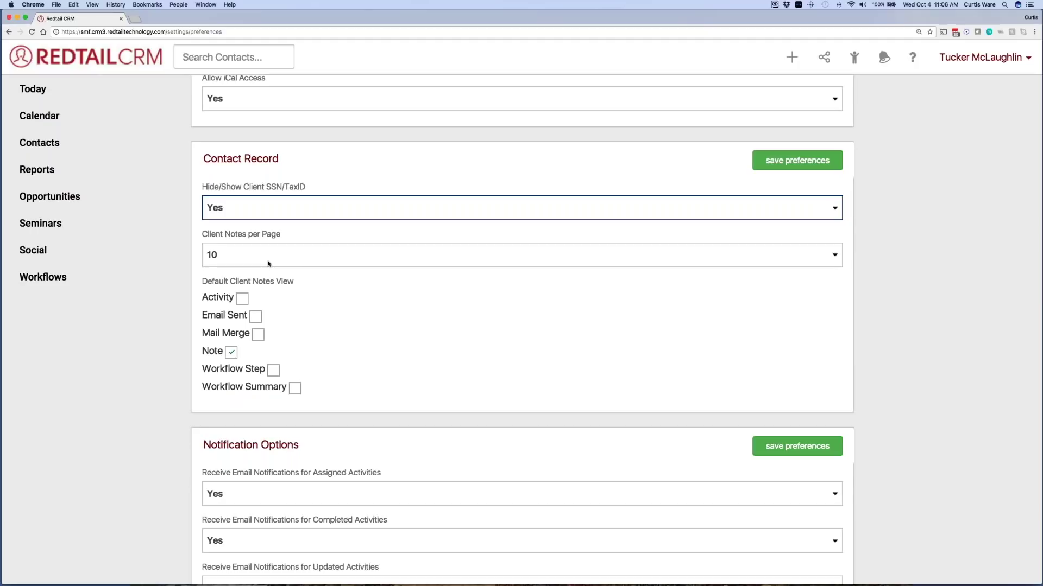
Step: Review the Notification Options for activity emails and for workflow attendee and workflow owner emails
scroll(339, 318, "down", 5)
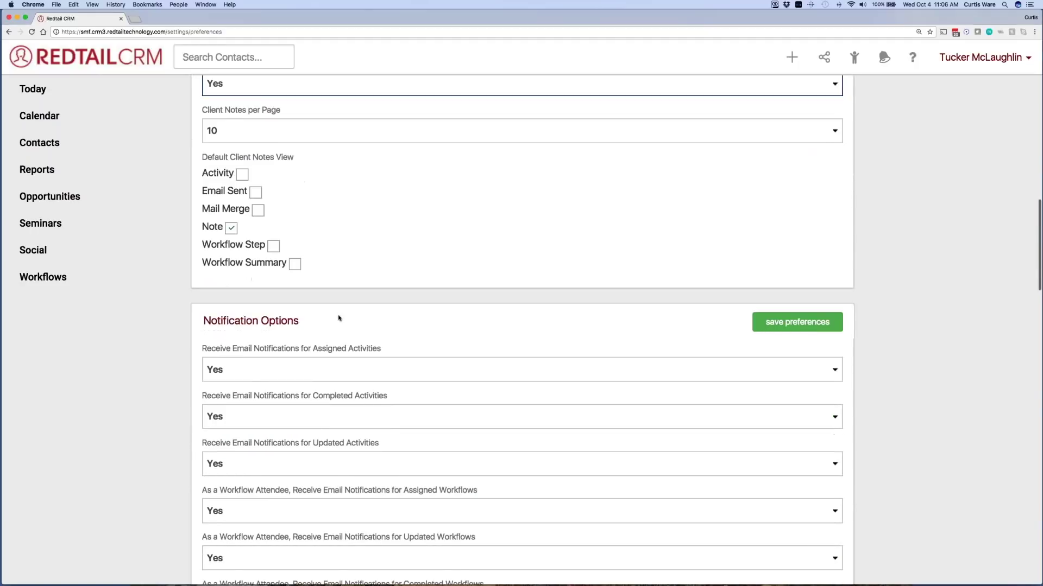
scroll(338, 318, "down", 1)
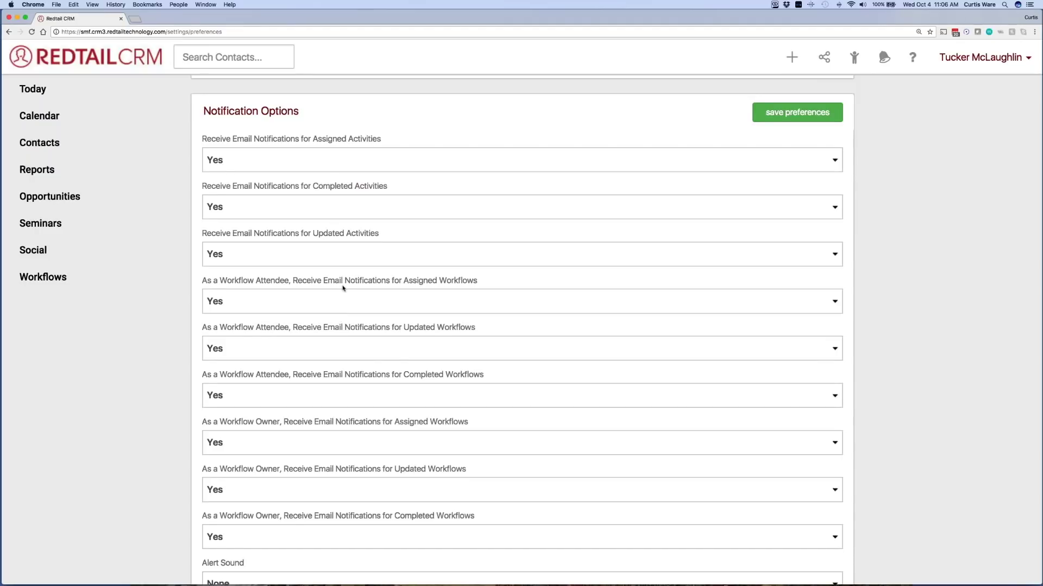
scroll(342, 288, "down", 1)
scroll(342, 288, "down", 2)
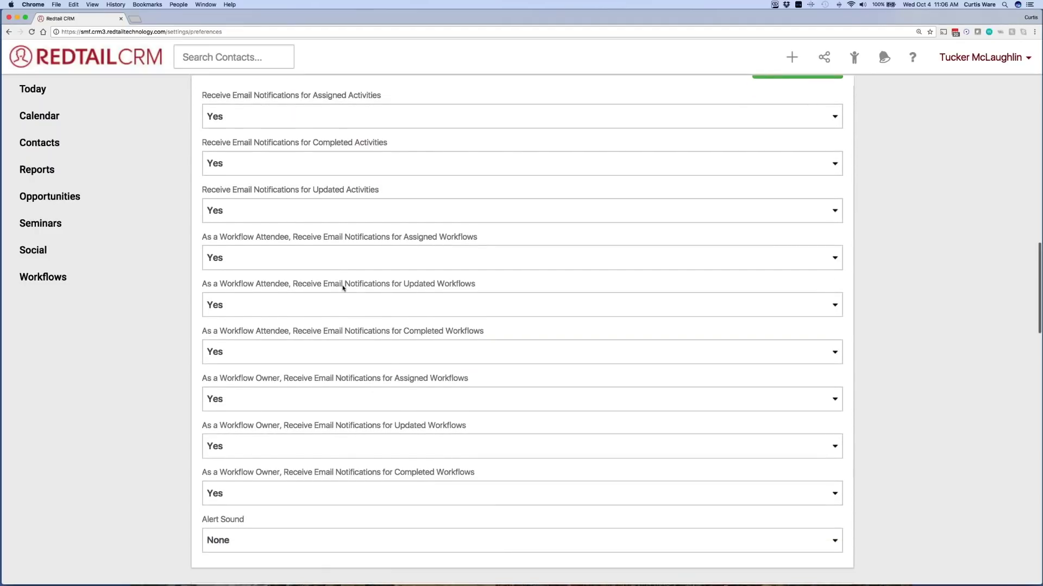
scroll(342, 288, "down", 1)
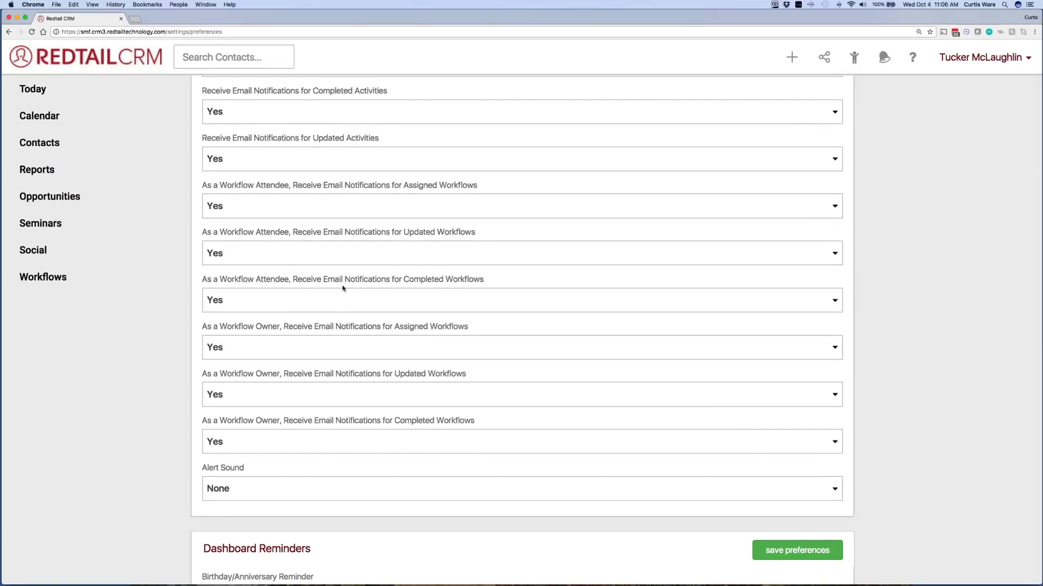
scroll(342, 288, "down", 5)
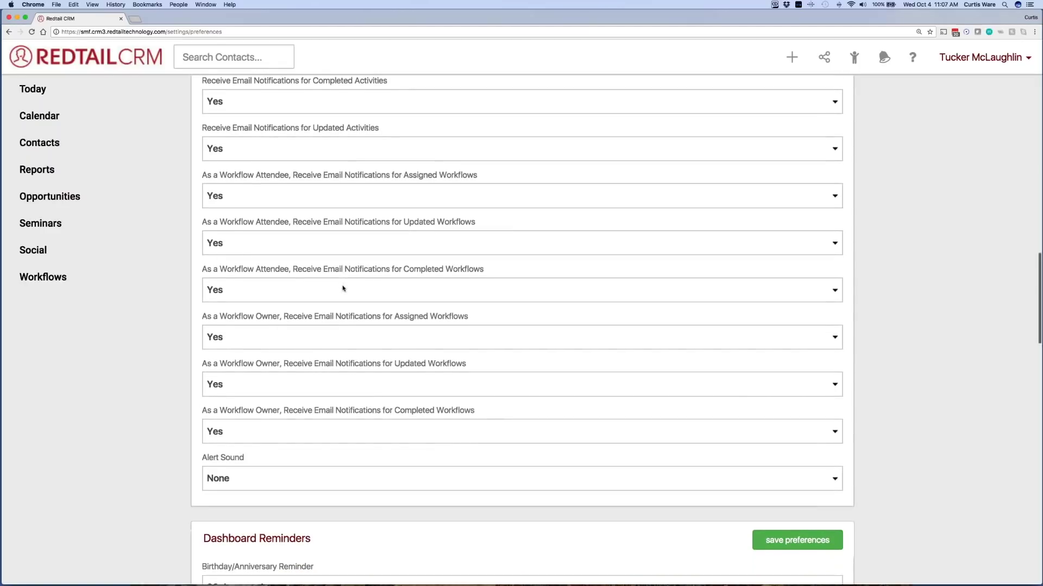
scroll(342, 288, "down", 1)
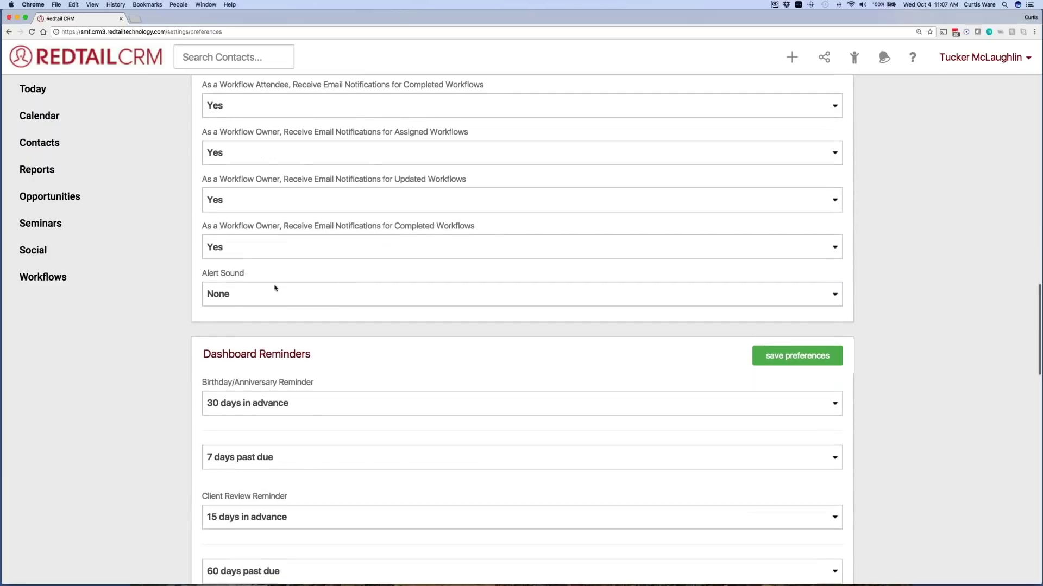
Step: Highlight the Alert Sound label and examine the available alert sounds in the Notification Options
left_click_drag(245, 274, 201, 275)
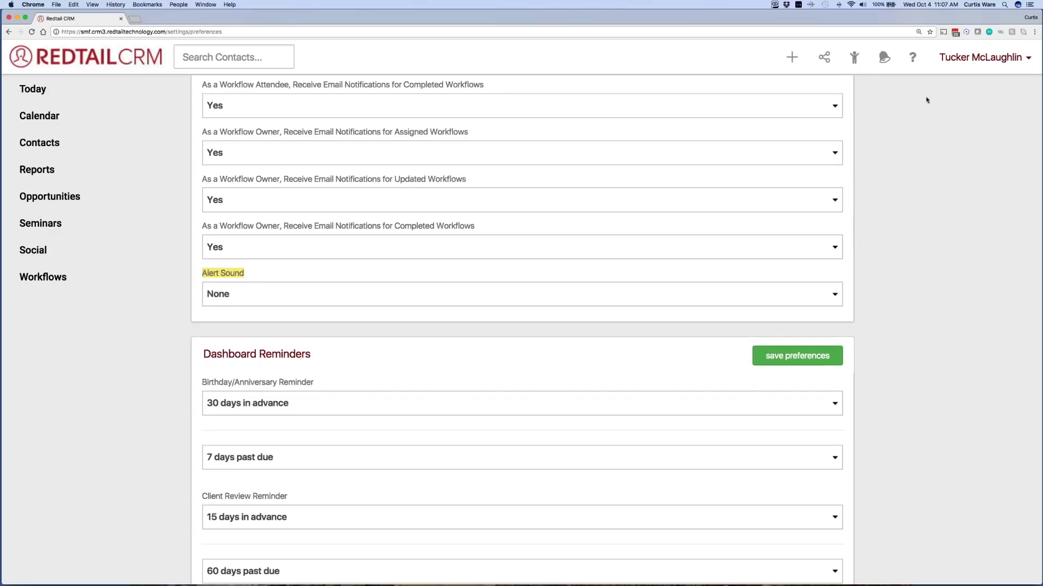
left_click(308, 298)
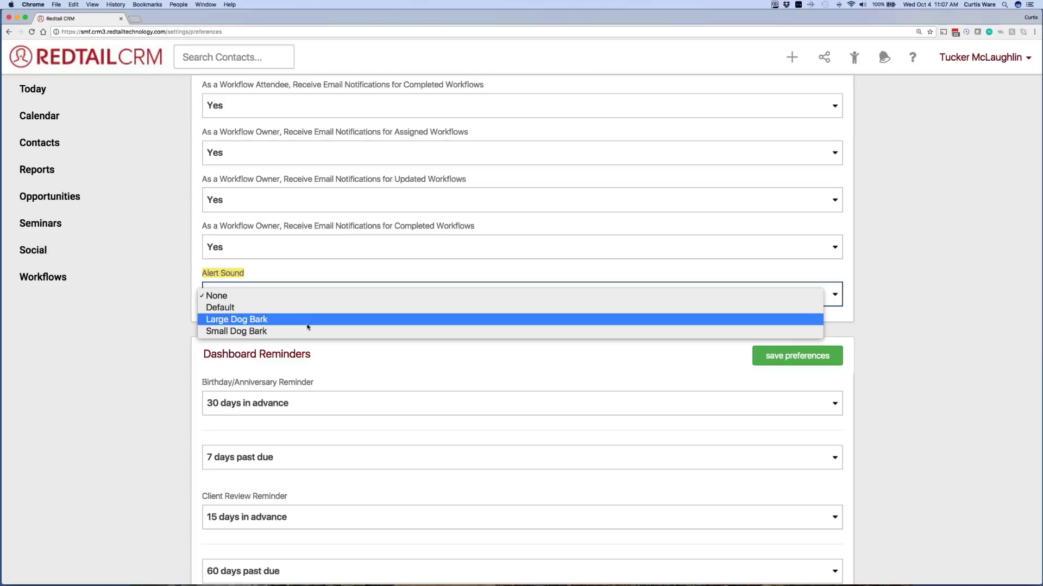
left_click(307, 277)
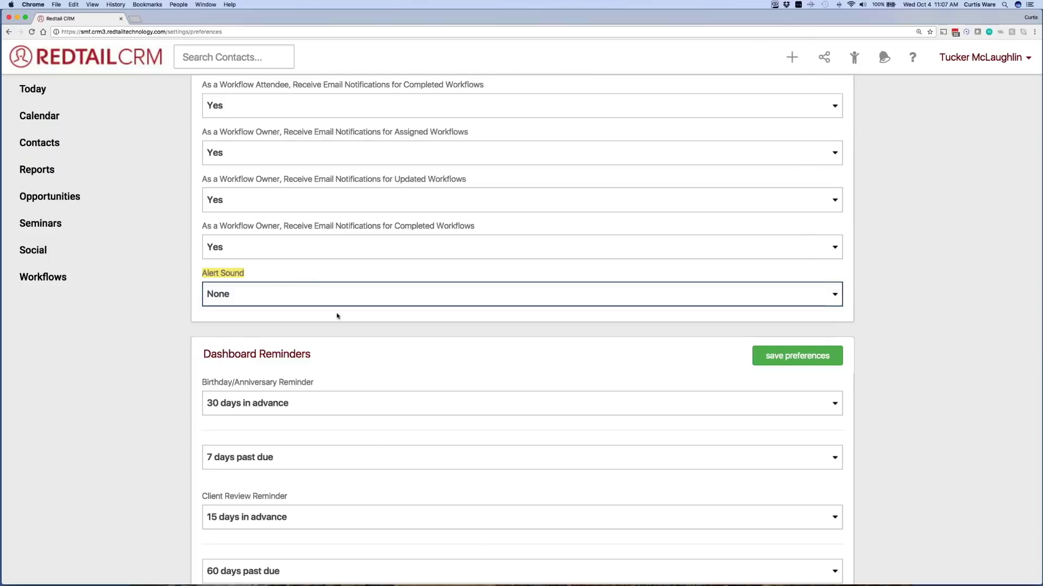
Step: Review the Dashboard Reminders preferences and examine the Birthday/Anniversary Reminder advance choices
scroll(445, 375, "down", 5)
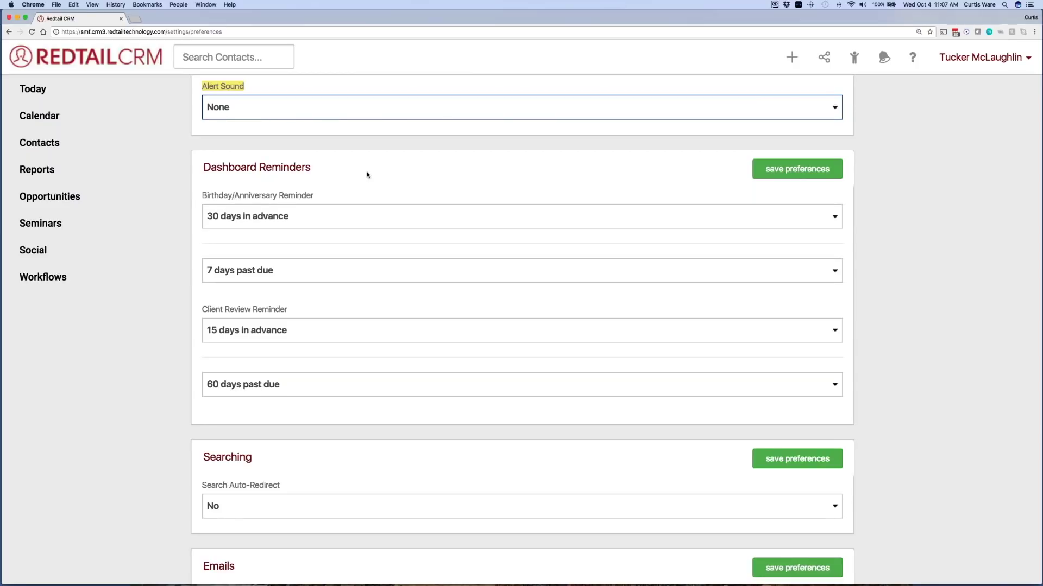
scroll(291, 210, "down", 1)
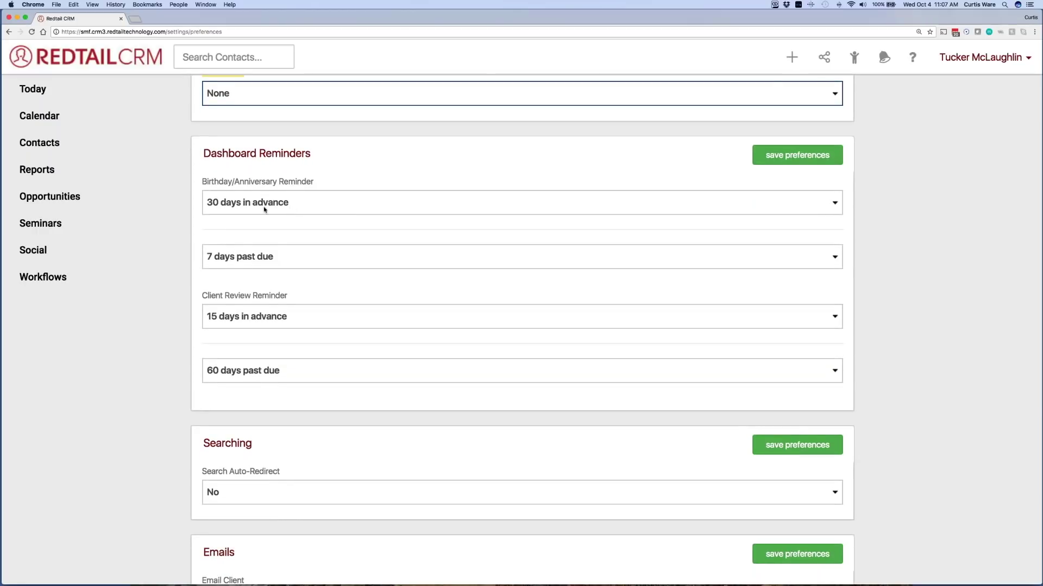
left_click(264, 209)
left_click(264, 209)
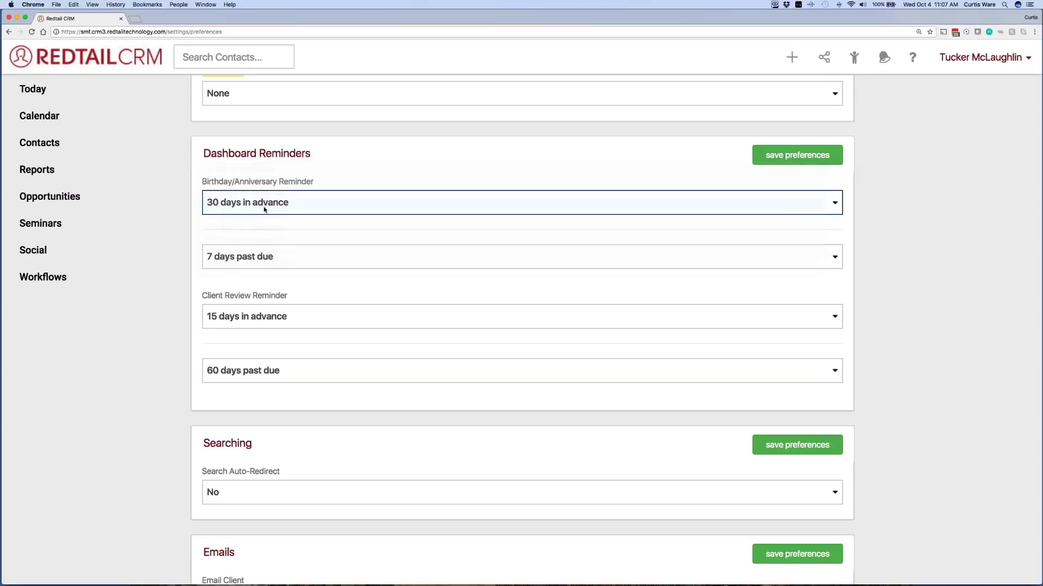
left_click(291, 239)
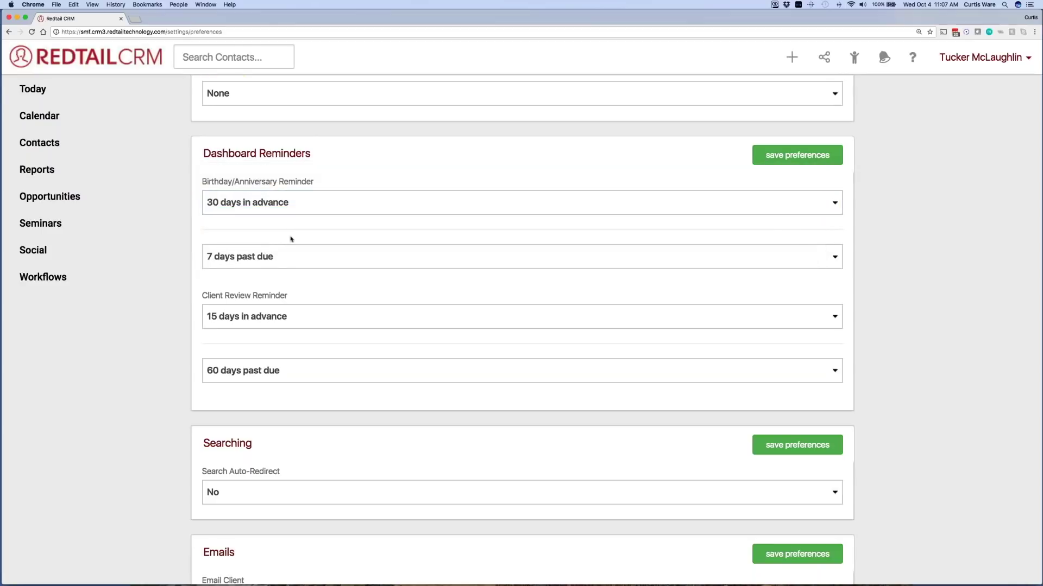
Step: Set the Client Review Reminder to 60 days in advance and 30 days past due in the Dashboard Reminders
scroll(292, 282, "down", 1)
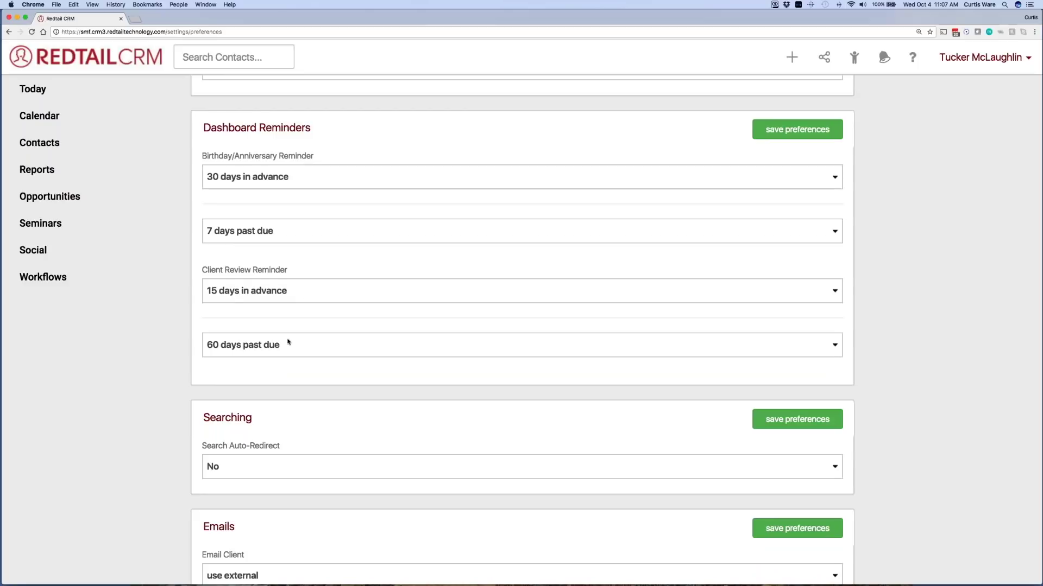
left_click(292, 301)
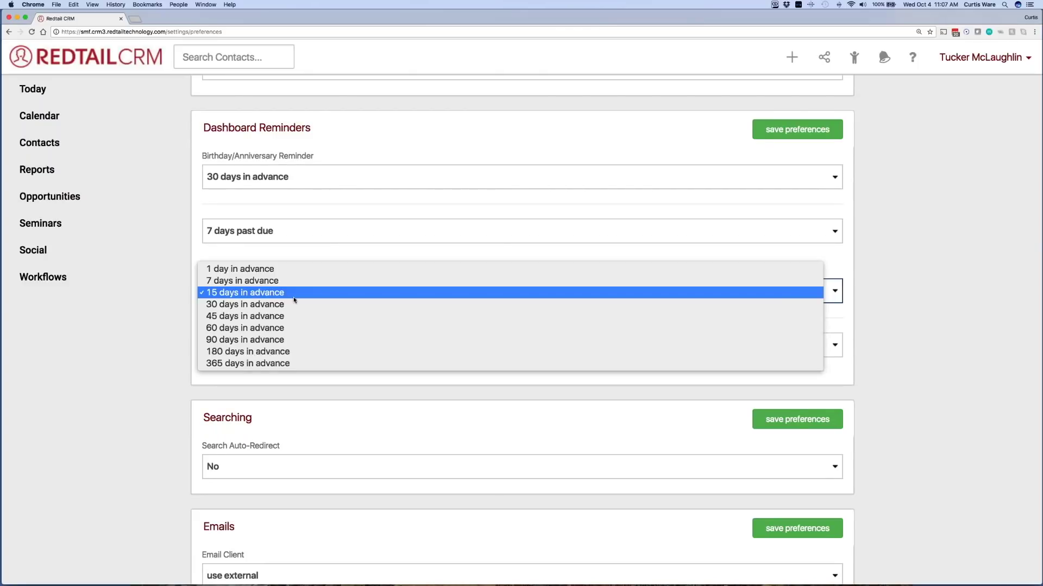
left_click(286, 328)
left_click(286, 334)
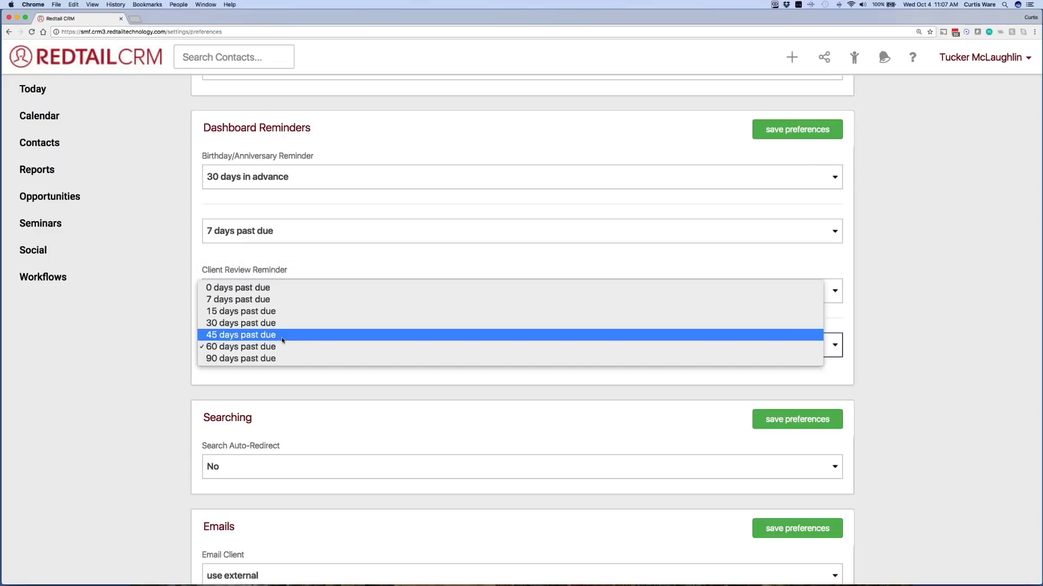
left_click(282, 321)
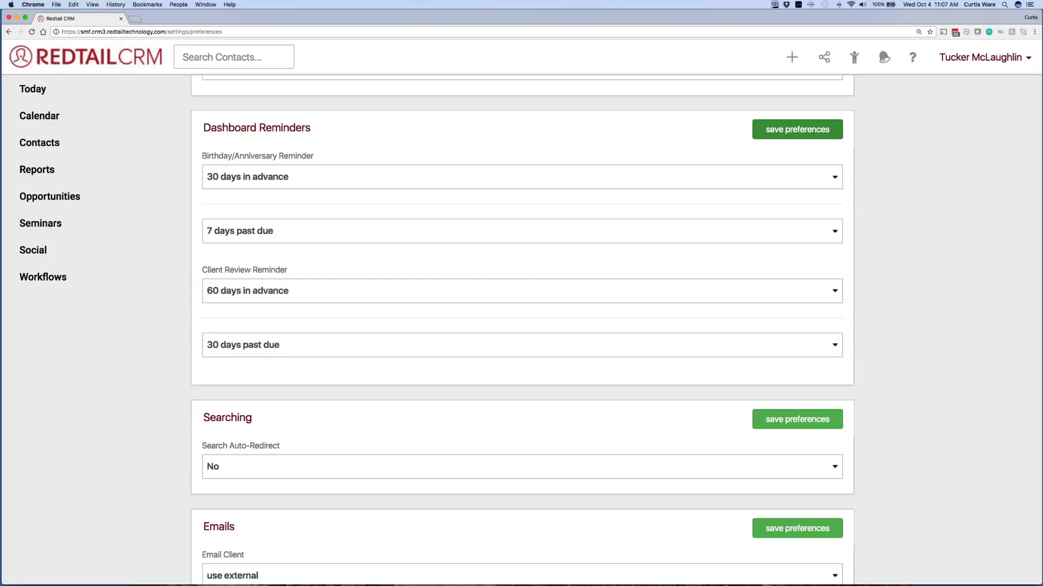
Step: Review the Searching preferences and examine the Email Client choices in the Emails preferences
scroll(384, 311, "down", 5)
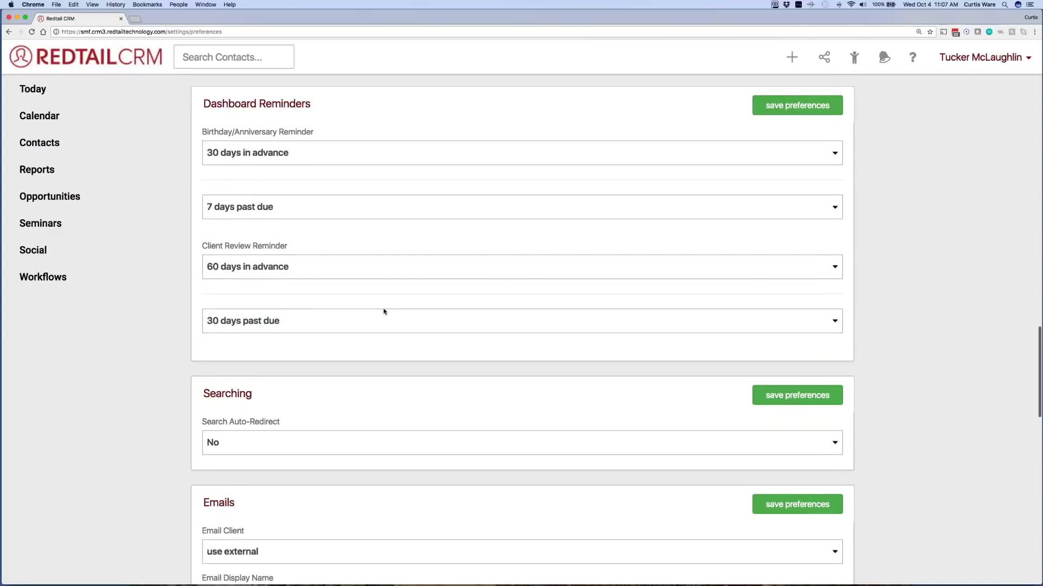
scroll(384, 311, "down", 4)
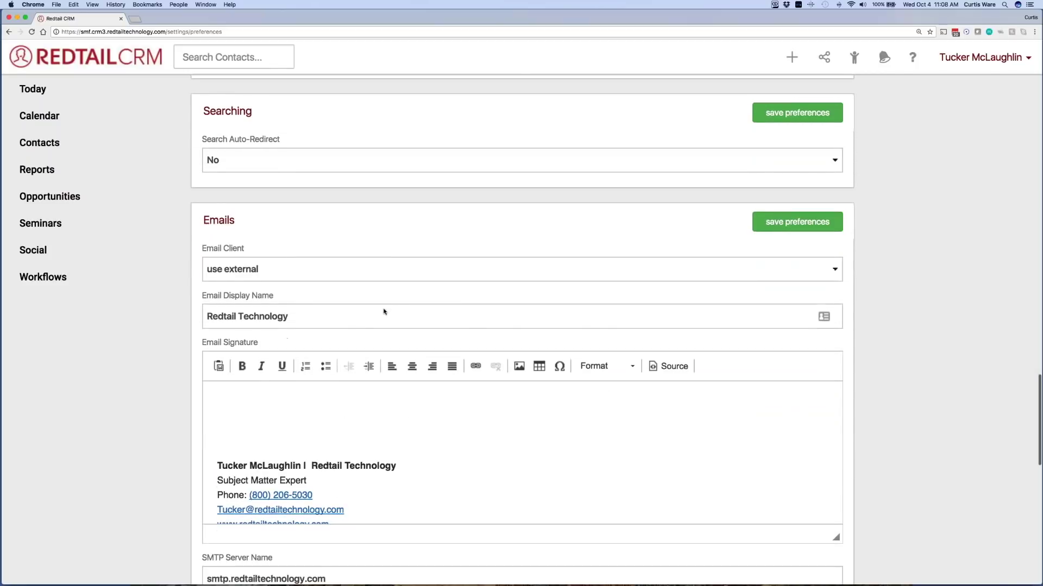
scroll(384, 311, "up", 4)
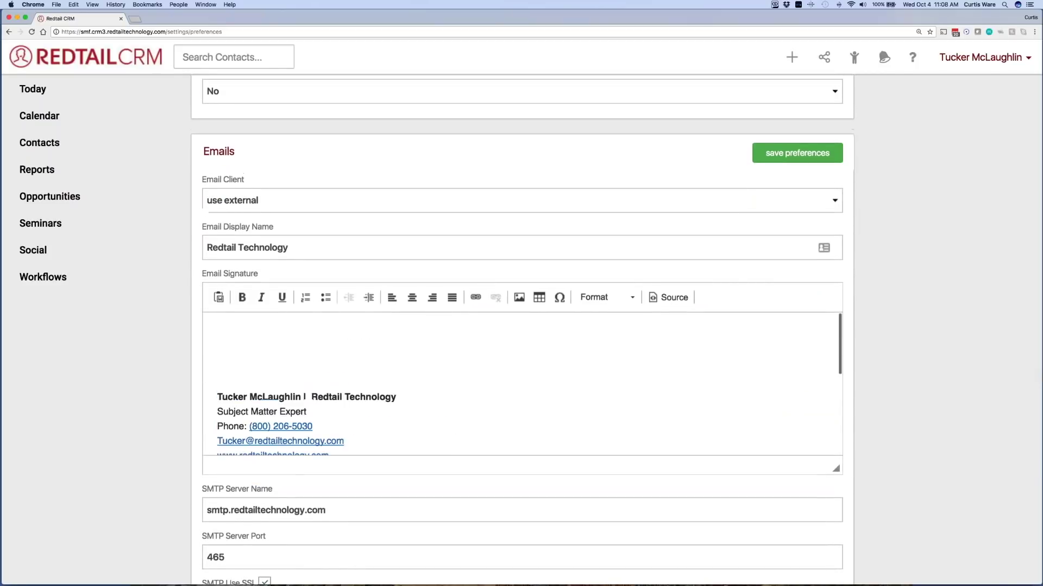
scroll(340, 214, "down", 2)
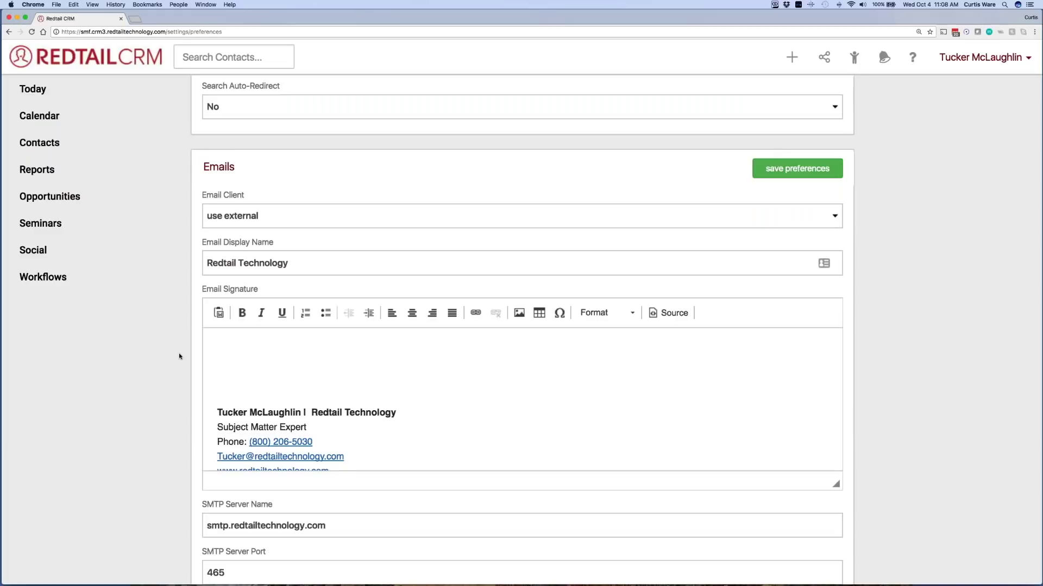
left_click(271, 215)
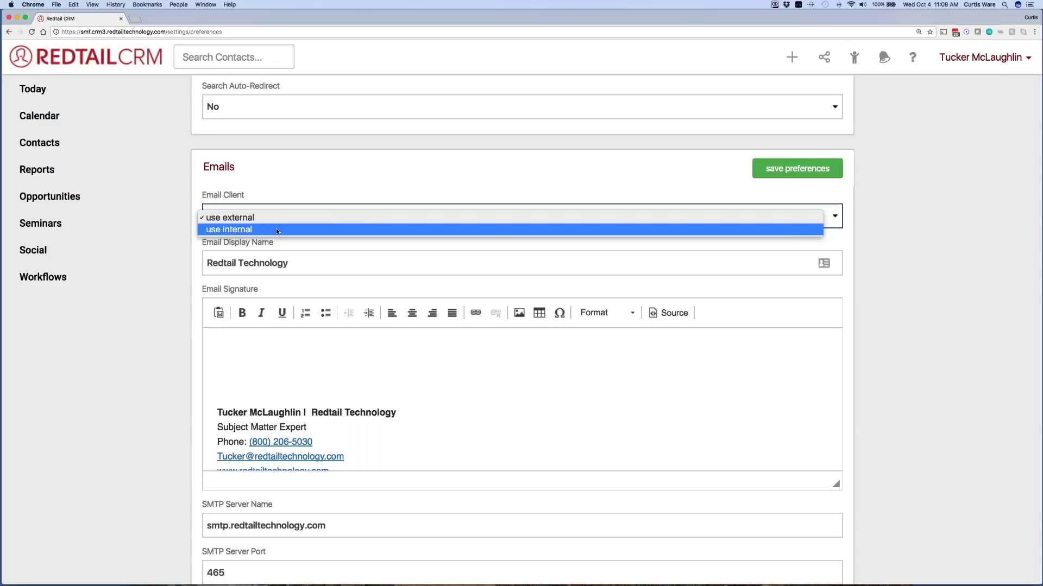
left_click(286, 189)
Step: Review the email display name, email signature and SMTP server settings in the Emails preferences
scroll(280, 186, "down", 1)
scroll(280, 187, "down", 3)
scroll(280, 186, "down", 1)
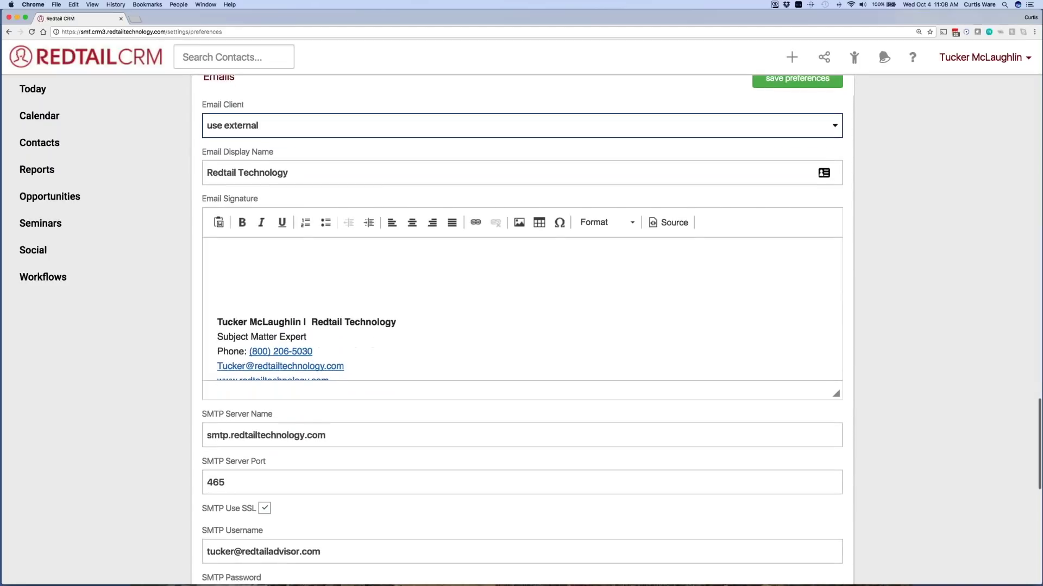
scroll(280, 187, "down", 1)
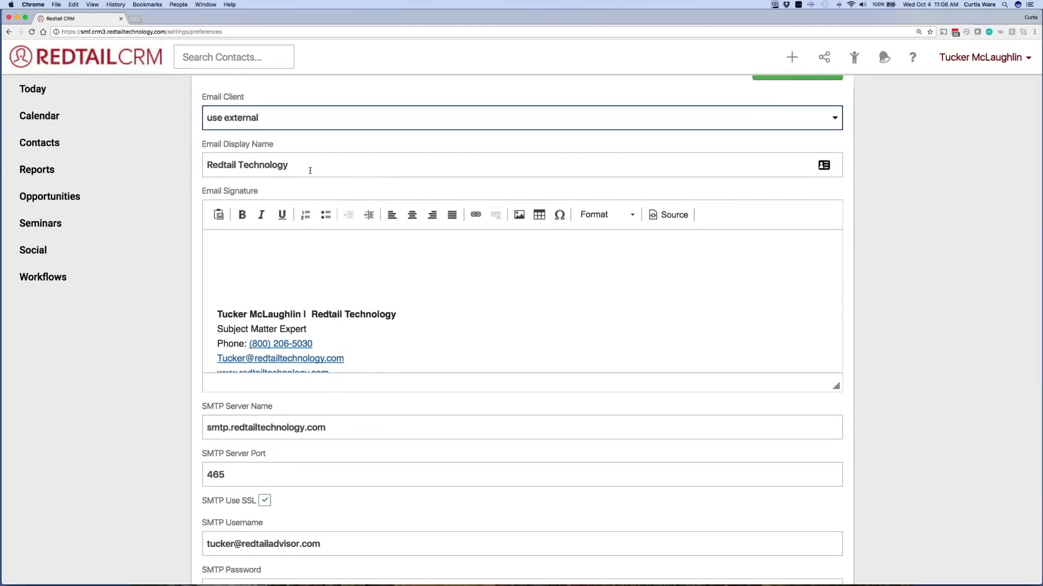
Step: Examine the email signature and the SMTP server, port, SSL, username and password fields in the Emails preferences
scroll(310, 168, "down", 1)
scroll(372, 291, "down", 3)
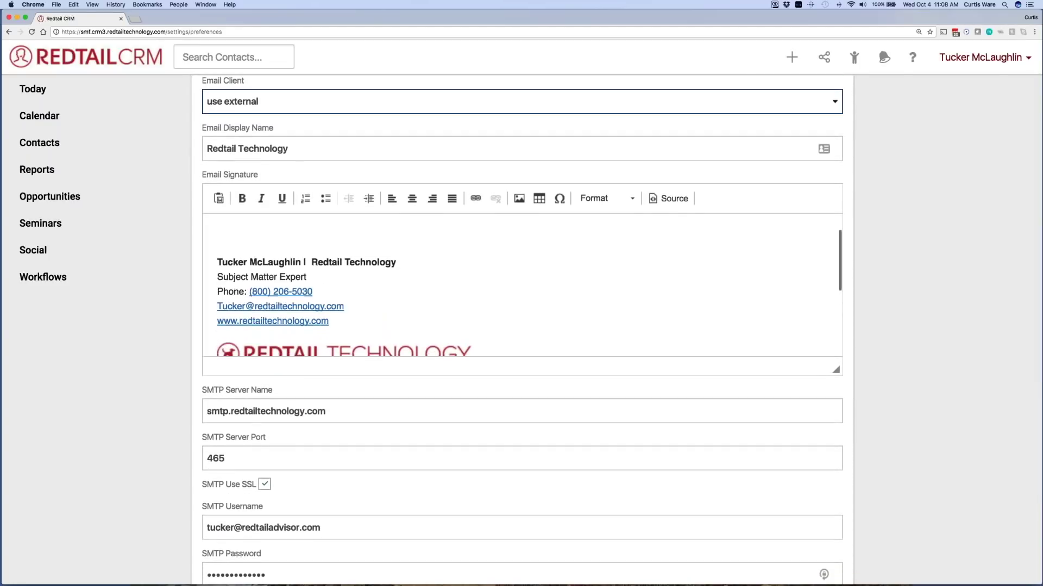
scroll(522, 331, "down", 5)
scroll(521, 331, "down", 1)
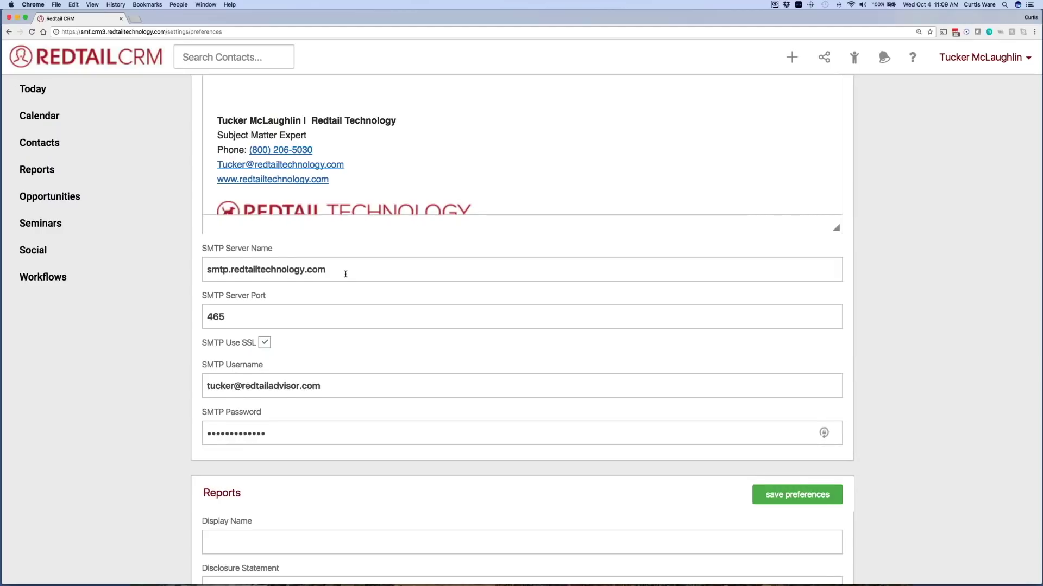
scroll(345, 274, "down", 1)
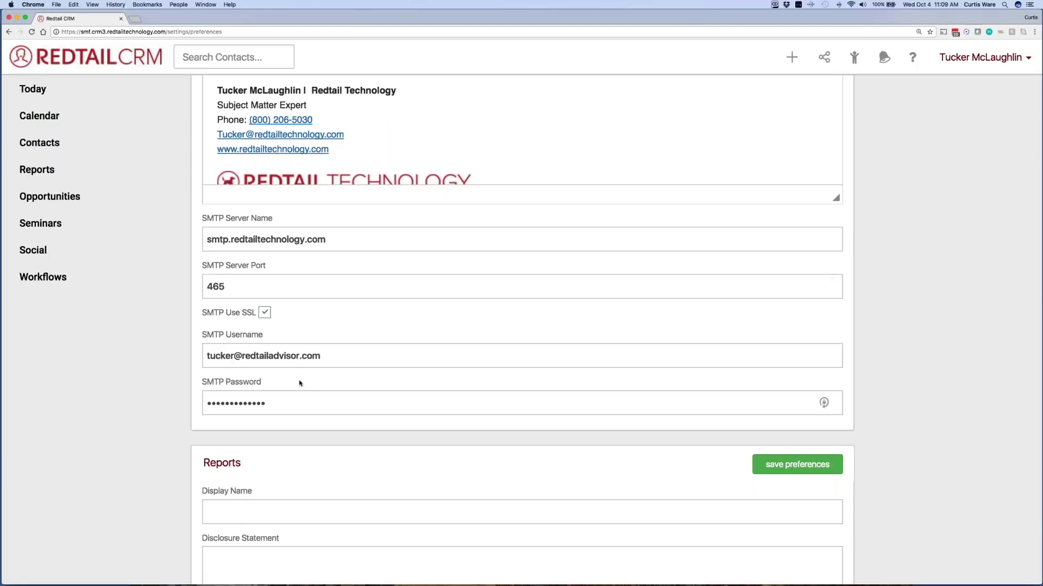
Step: Review the Reports preferences for display name, disclosure statement and printing on a separate page
scroll(300, 383, "down", 5)
scroll(299, 383, "down", 5)
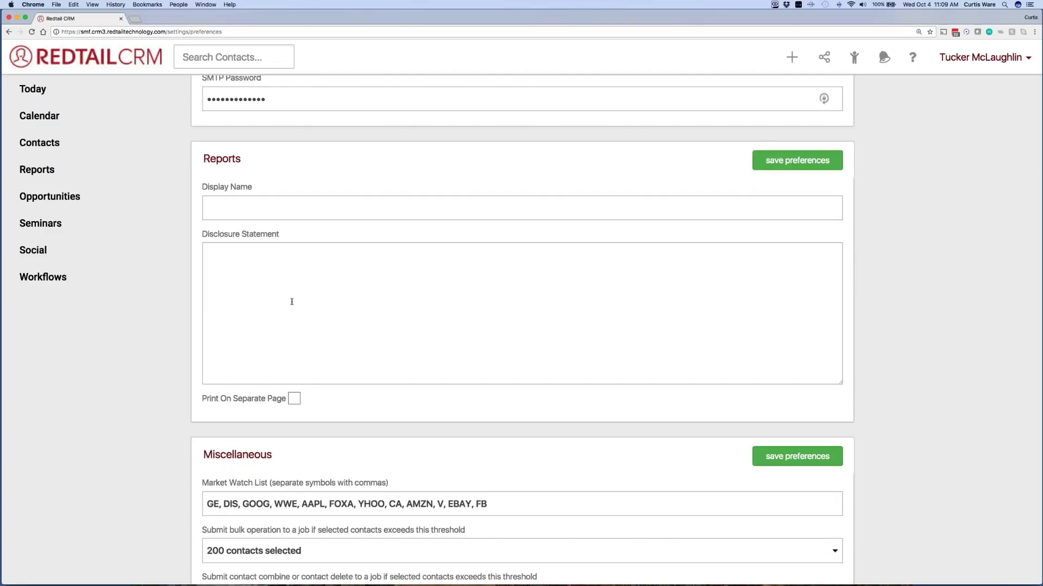
scroll(291, 302, "down", 1)
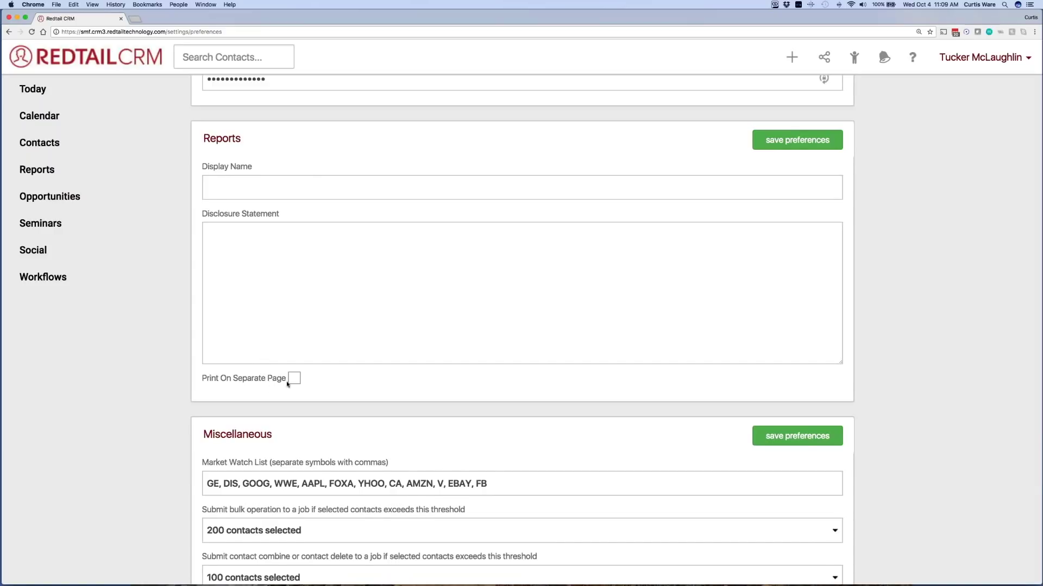
scroll(315, 394, "down", 2)
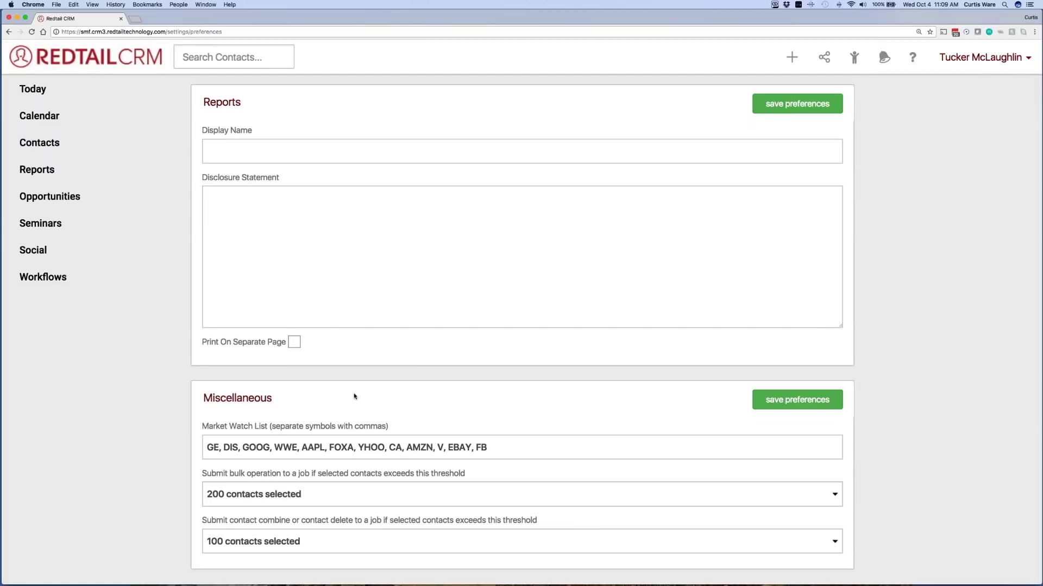
Step: Examine the contact threshold choices for submitting a bulk operation to a job in the Miscellaneous preferences
scroll(354, 396, "down", 2)
left_click(302, 495)
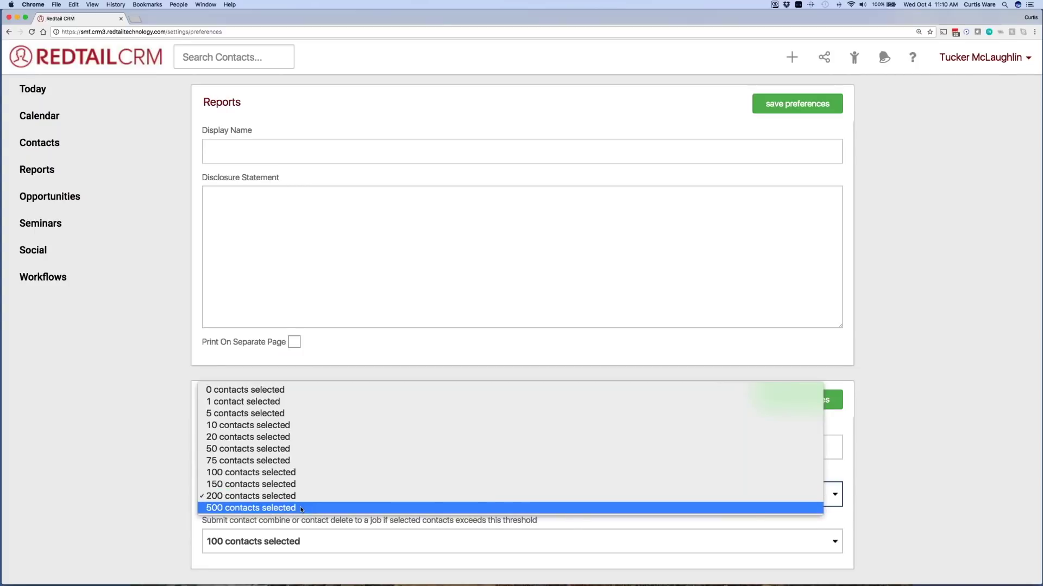
left_click(165, 494)
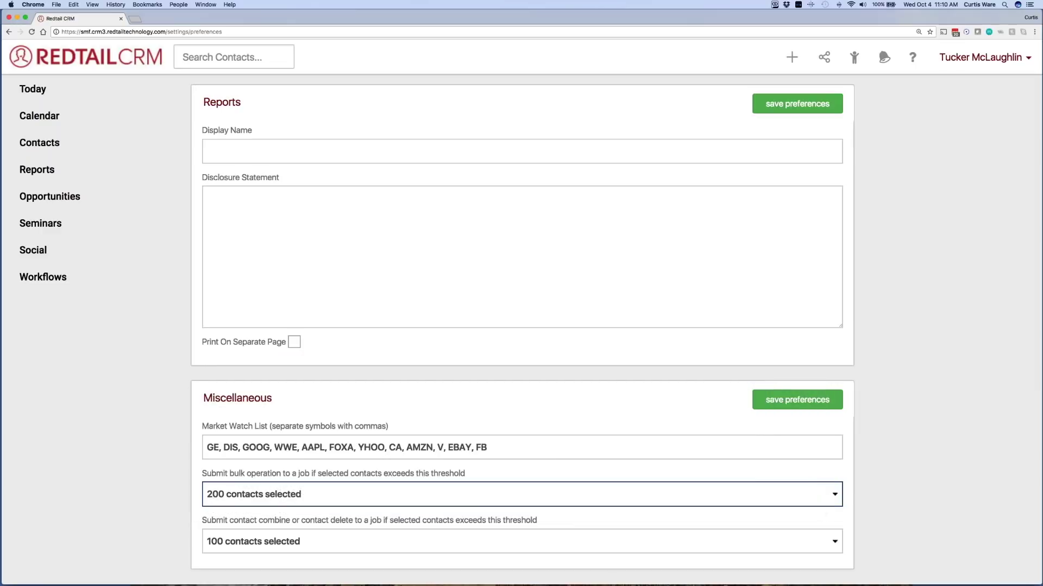
Step: Enlarge the preferences page to check the main navigation collapsed behind the Redtail logo, and restore the original zoom
scroll(930, 465, "up", 15)
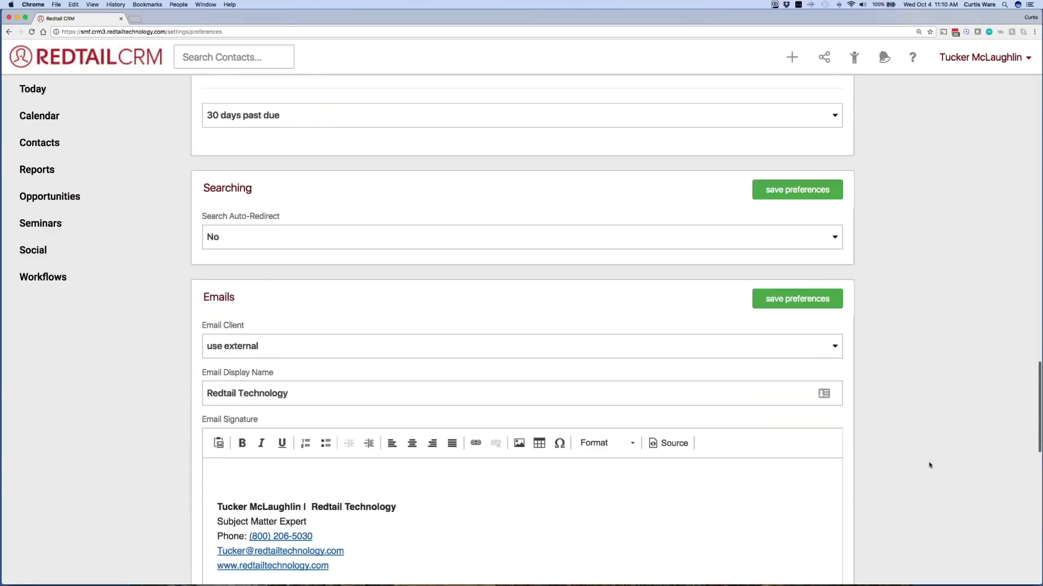
scroll(929, 466, "up", 10)
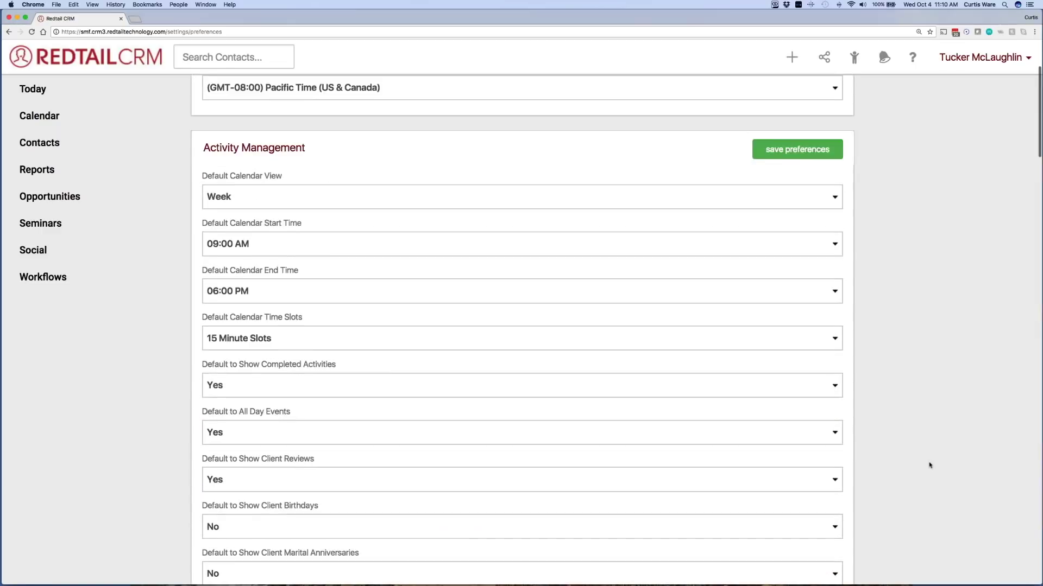
scroll(930, 465, "up", 3)
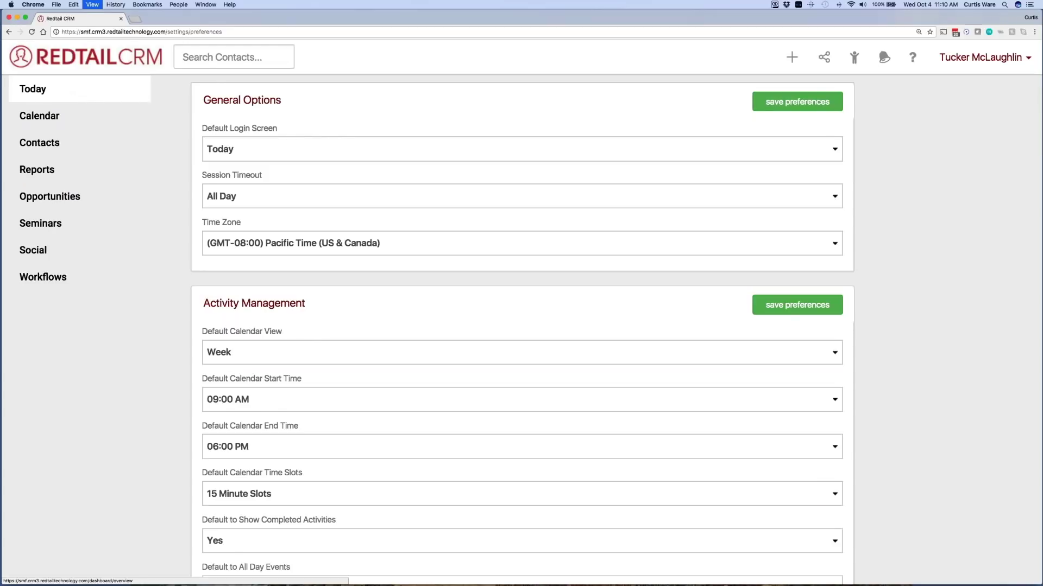
key("super+equal")
key("super+equal")
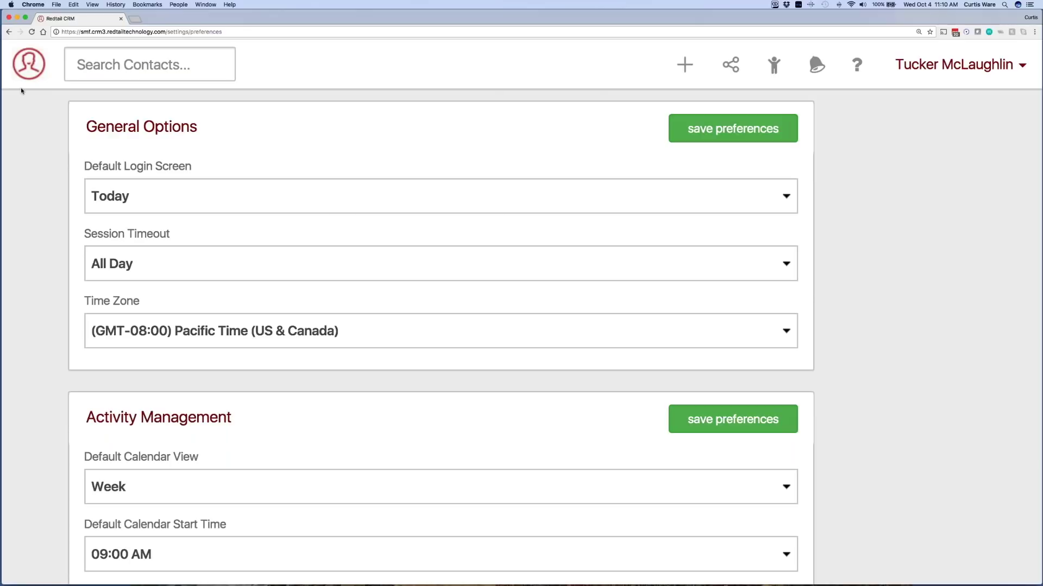
left_click(34, 73)
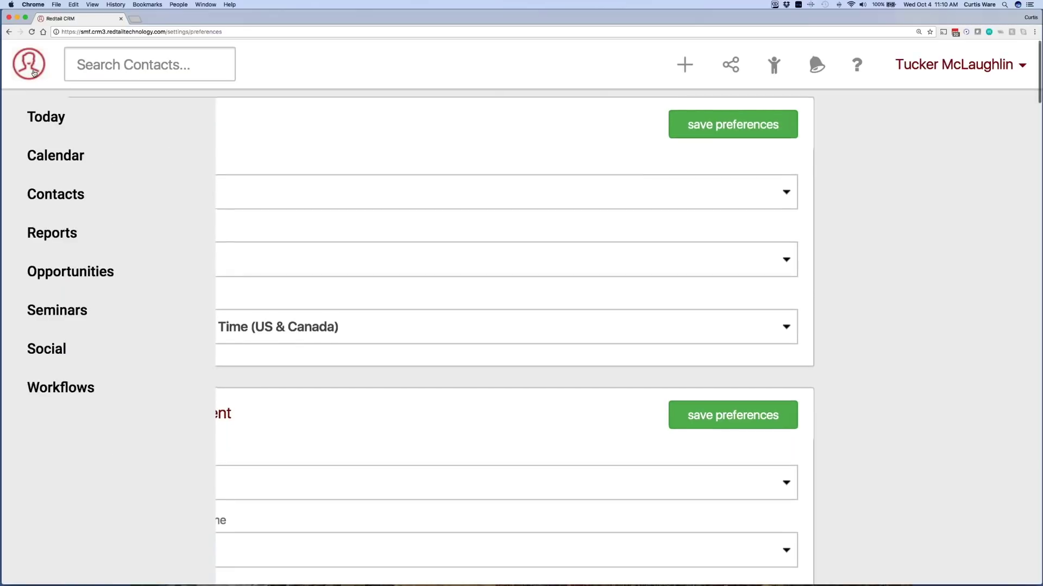
left_click(33, 73)
key("super+minus")
key("super+minus")
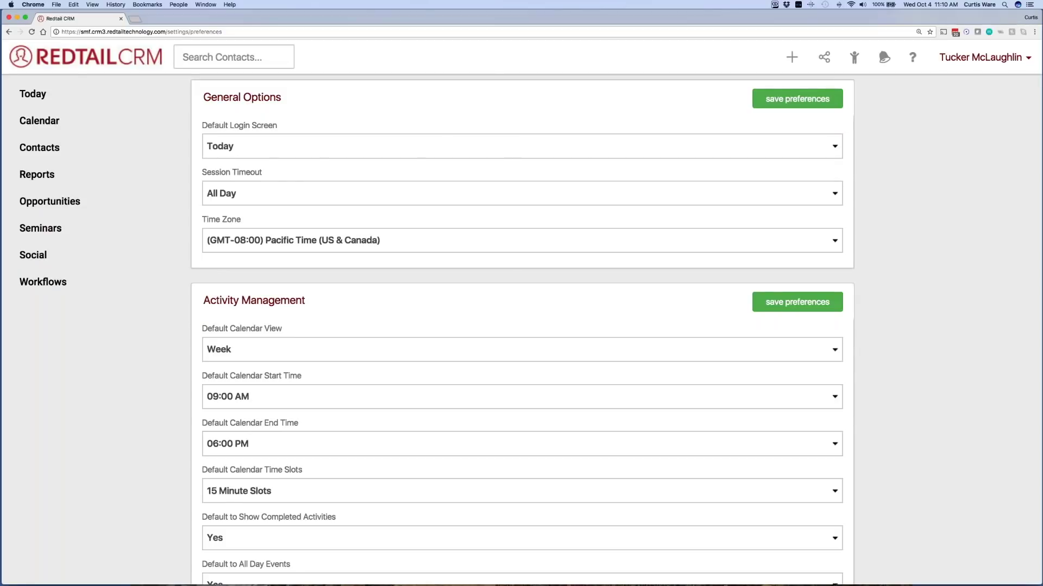
Step: Open the Today dashboard and review its things to do, workflow tasks, team notices, birthdays and client reviews
left_click(53, 97)
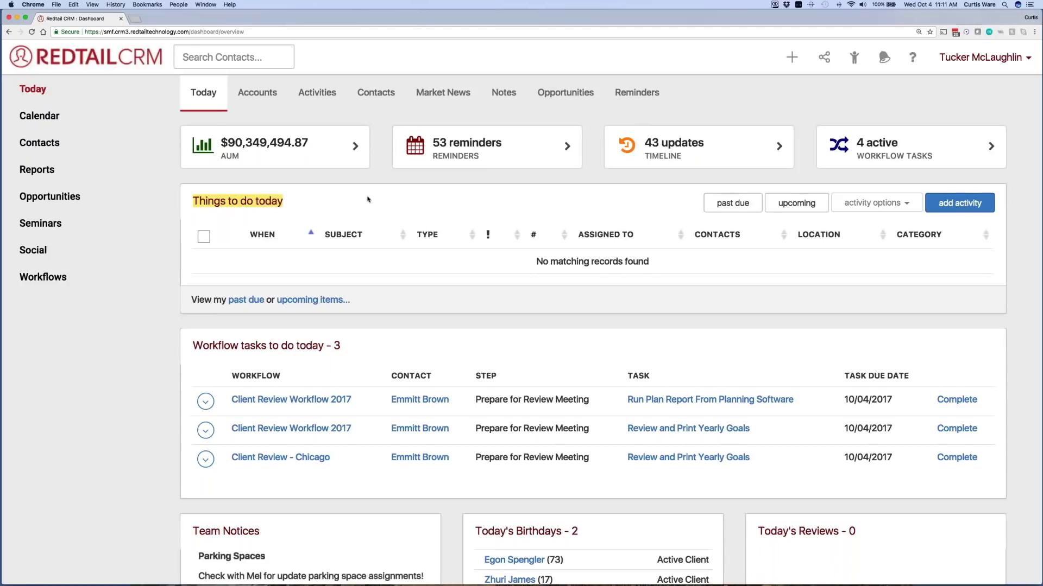
scroll(368, 321, "down", 1)
scroll(368, 322, "down", 2)
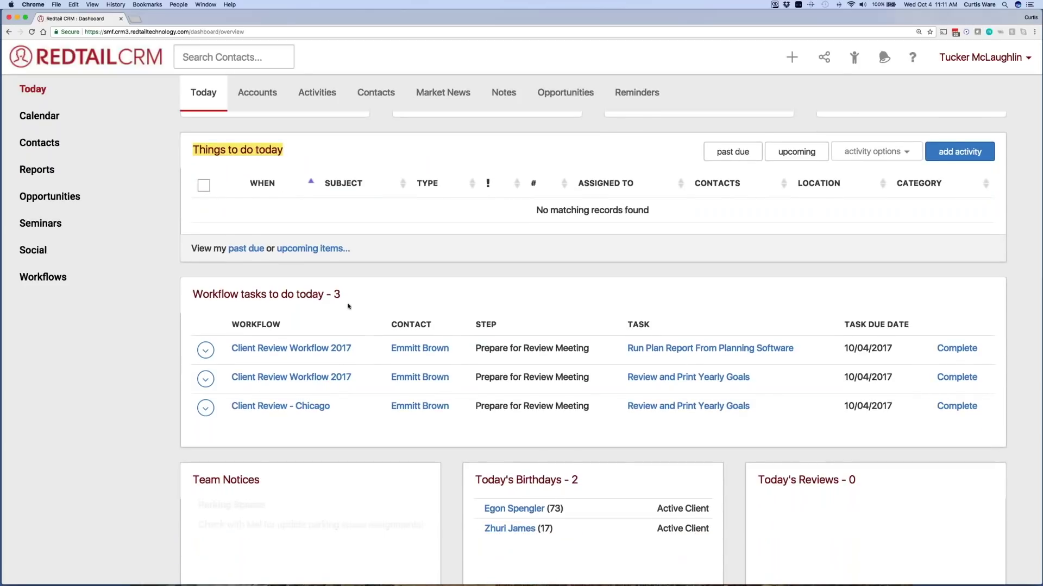
scroll(348, 305, "down", 4)
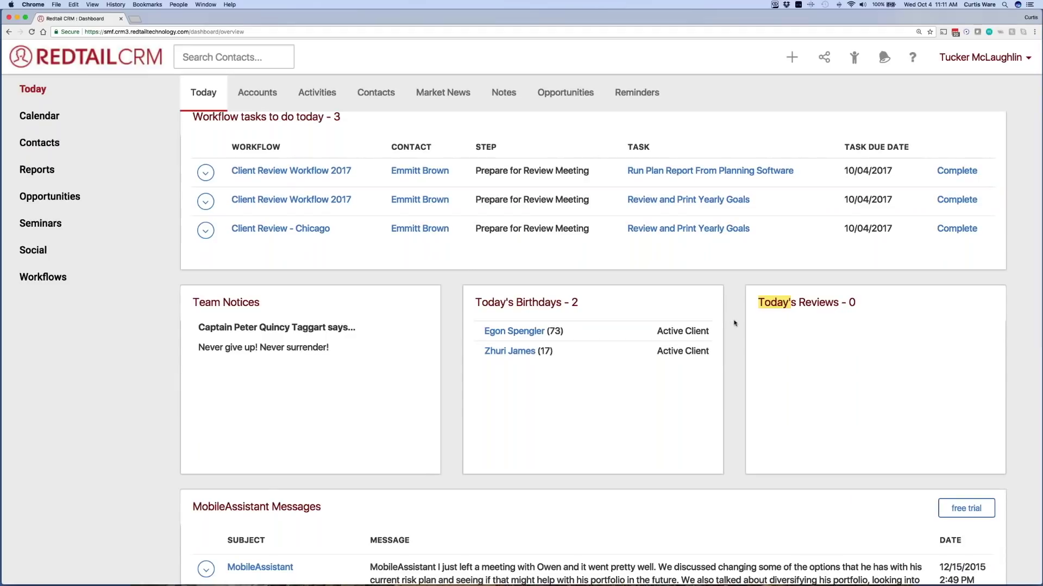
scroll(734, 323, "up", 5)
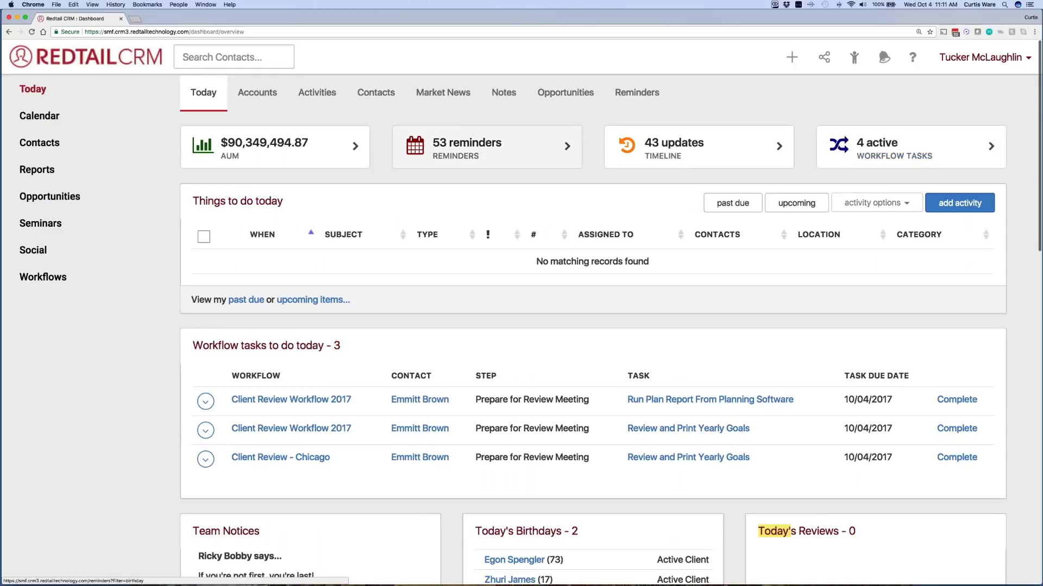
Step: Open the dashboard reminders and filter them to show Client Review reminders
left_click(468, 158)
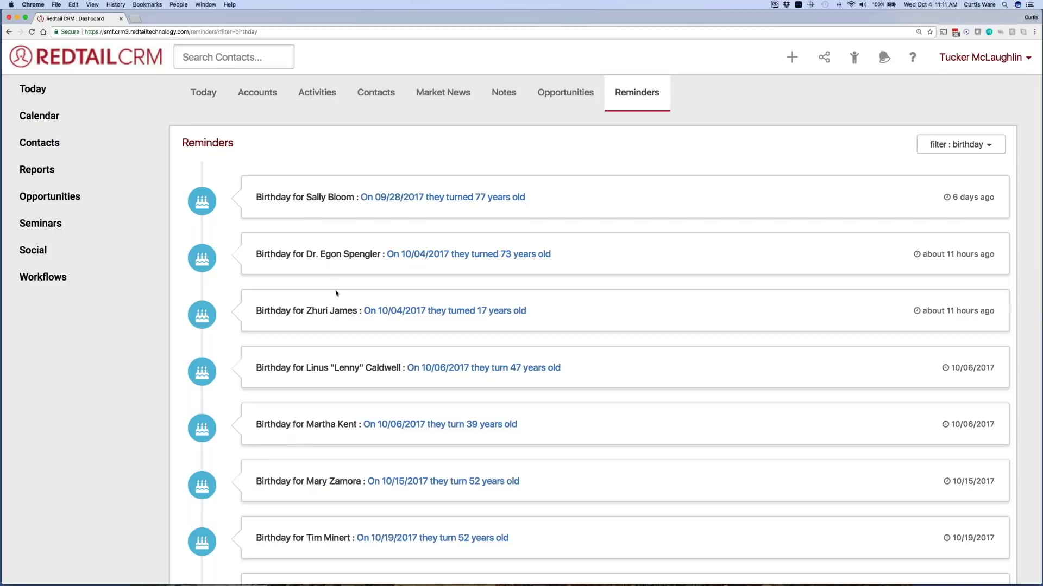
left_click(971, 150)
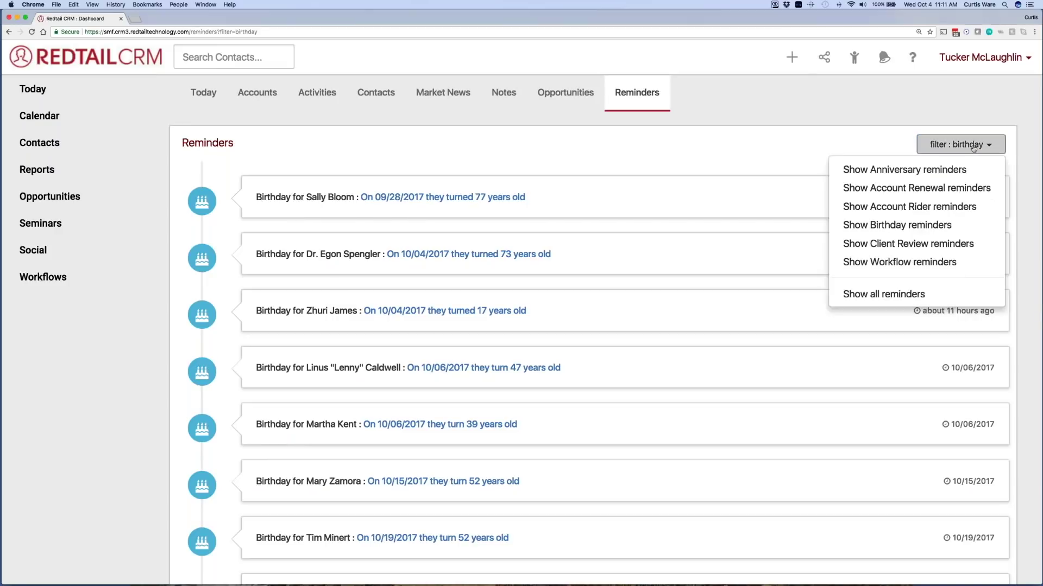
left_click(925, 245)
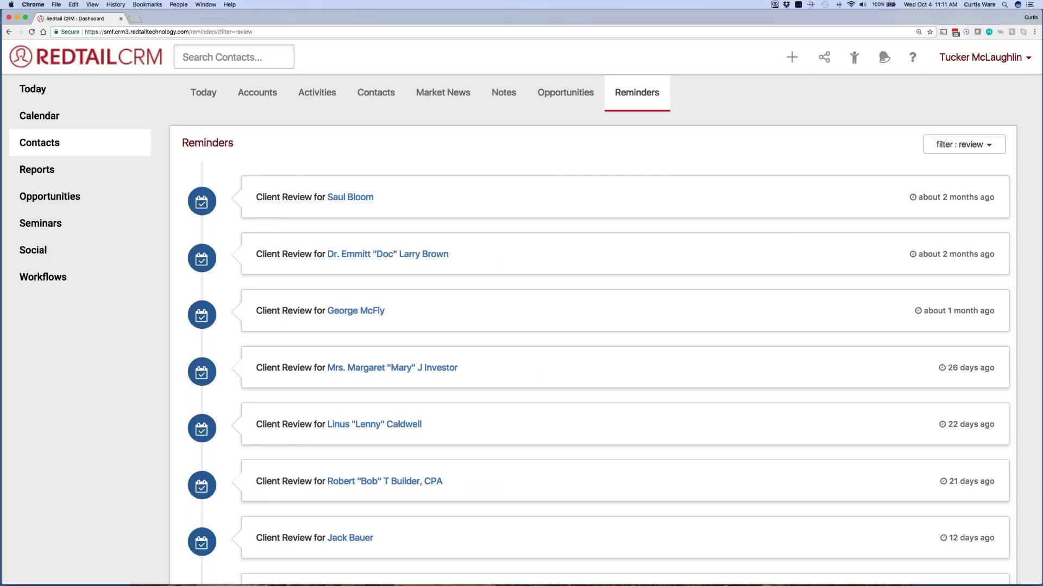
Step: Open the Activities dashboard and set the user filter for open activities to Me
left_click(38, 89)
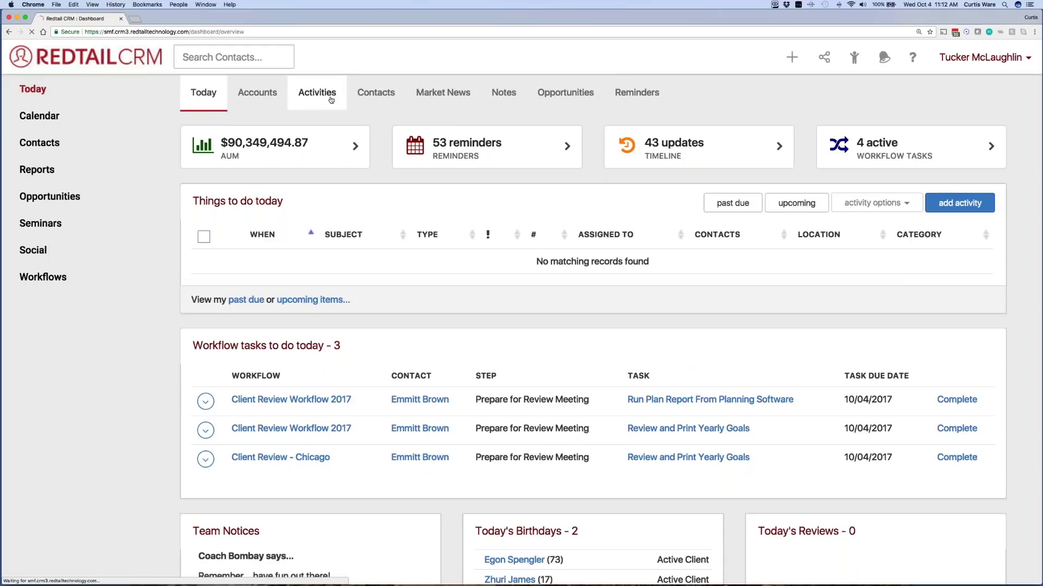
left_click(330, 100)
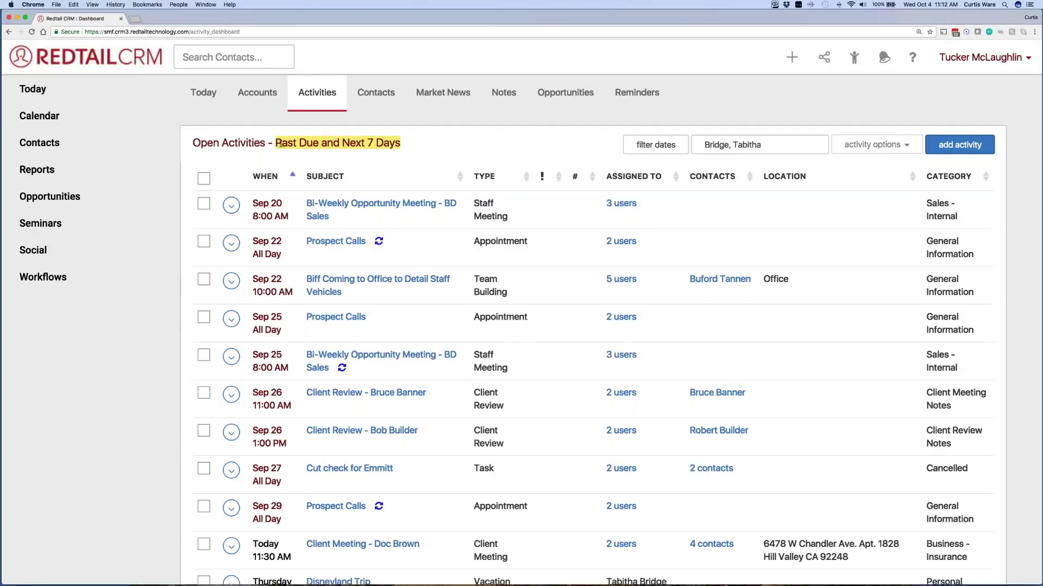
left_click(729, 152)
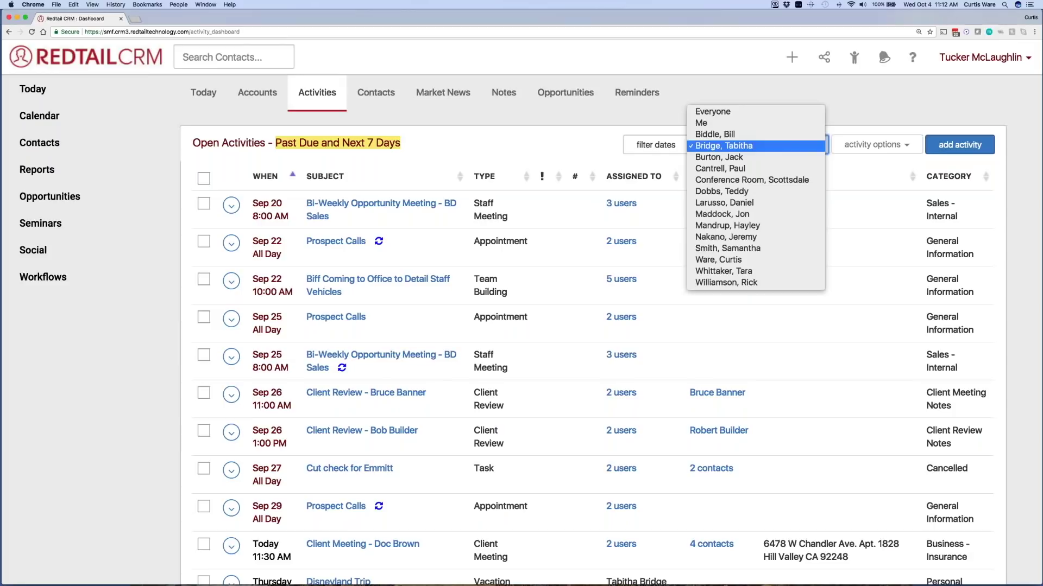
left_click(731, 125)
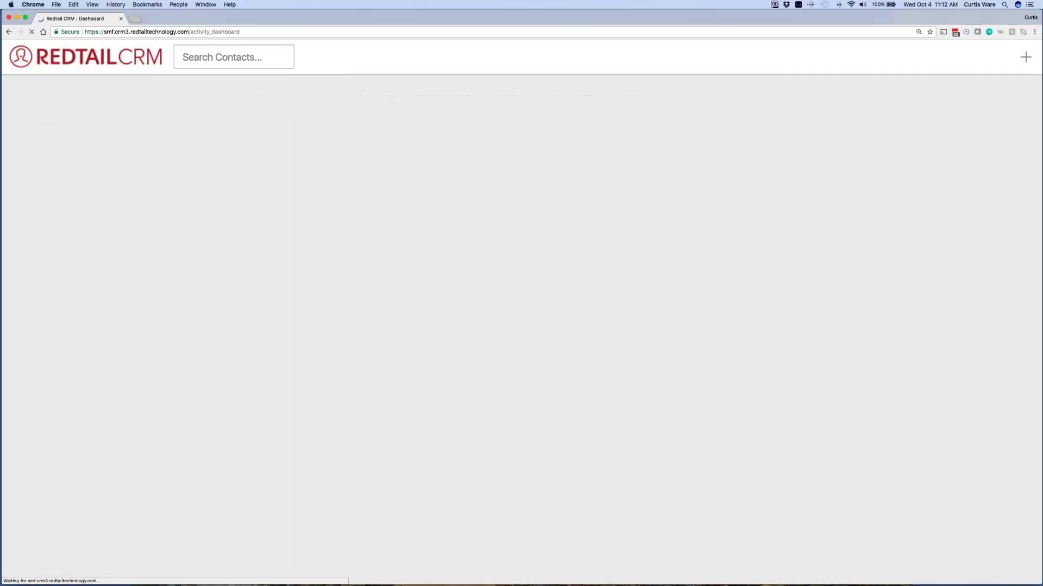
Step: Examine the date filter choices for open activities, including Past Due and Next 6 Months and Custom Range, without applying any
left_click(666, 145)
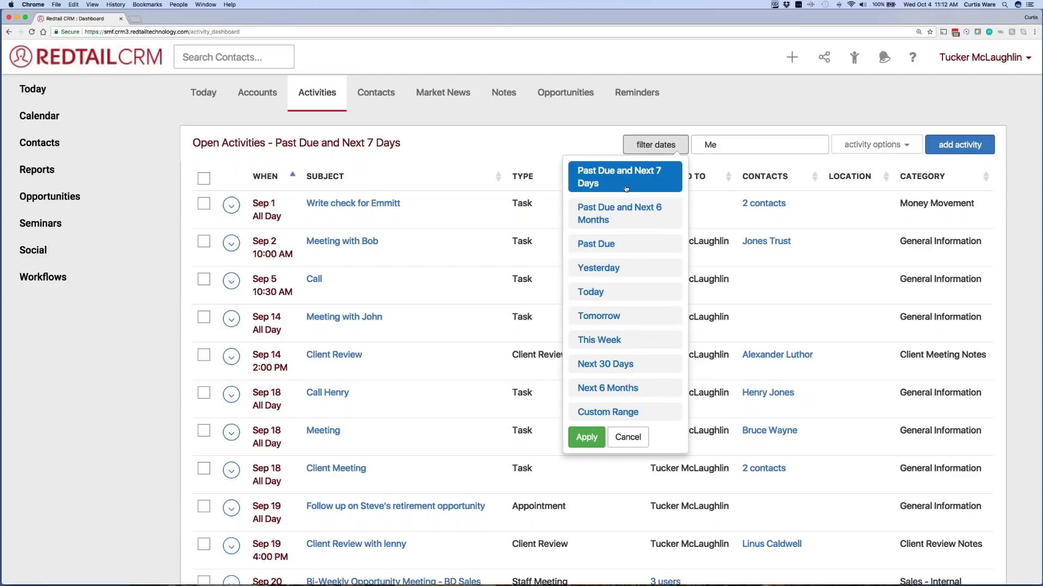
left_click(625, 214)
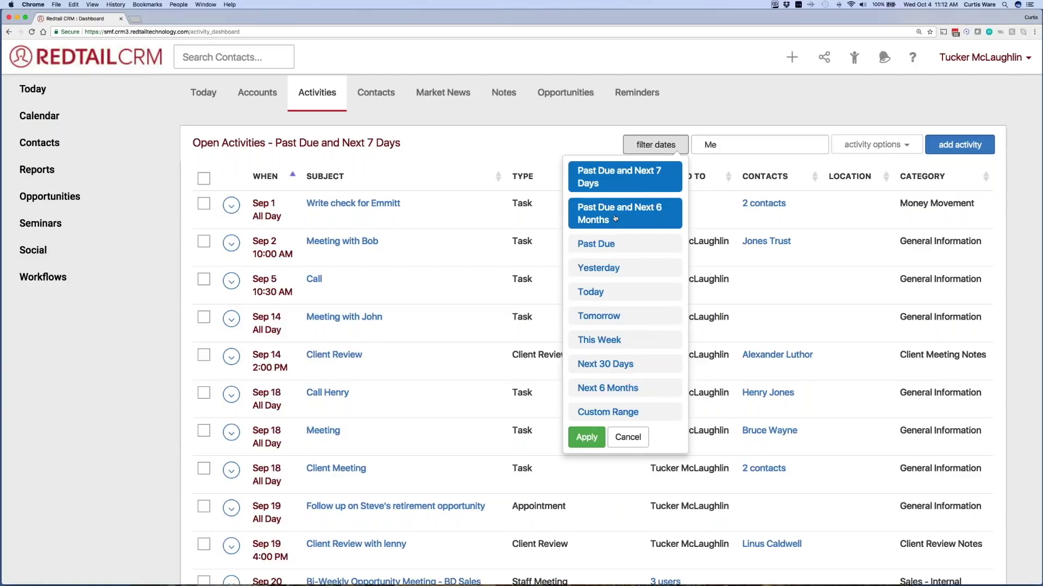
left_click(632, 414)
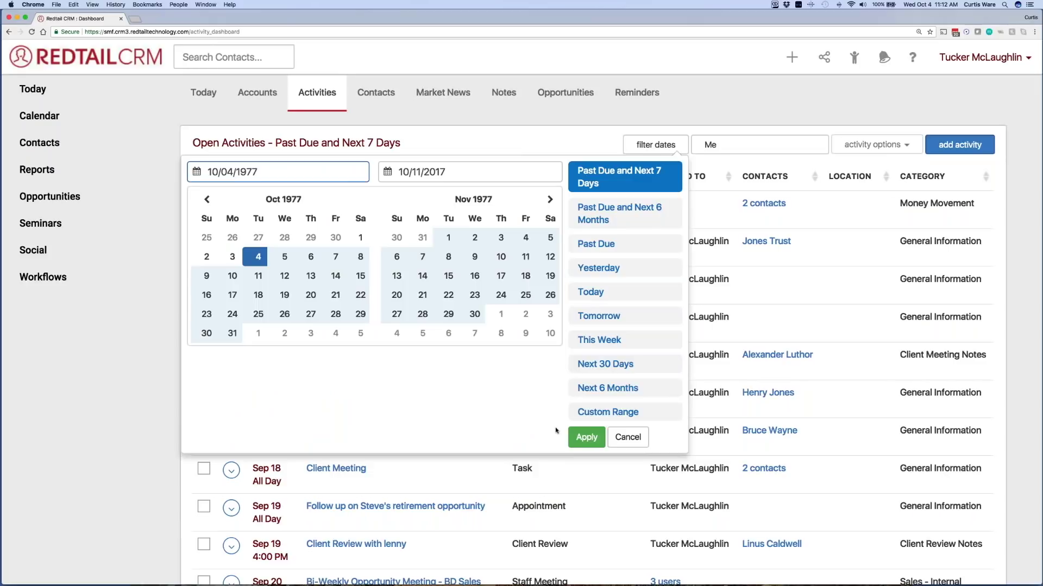
left_click(628, 437)
Step: Review the Contacts dashboard charts by status, category, source, gender and age distribution
left_click(379, 98)
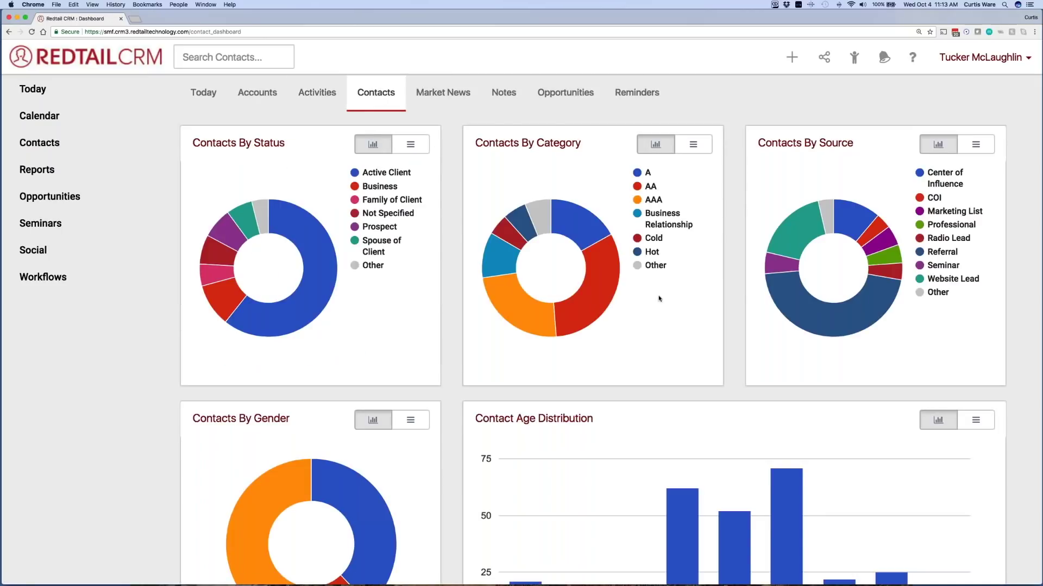
mouse_move(780, 290)
scroll(663, 333, "down", 3)
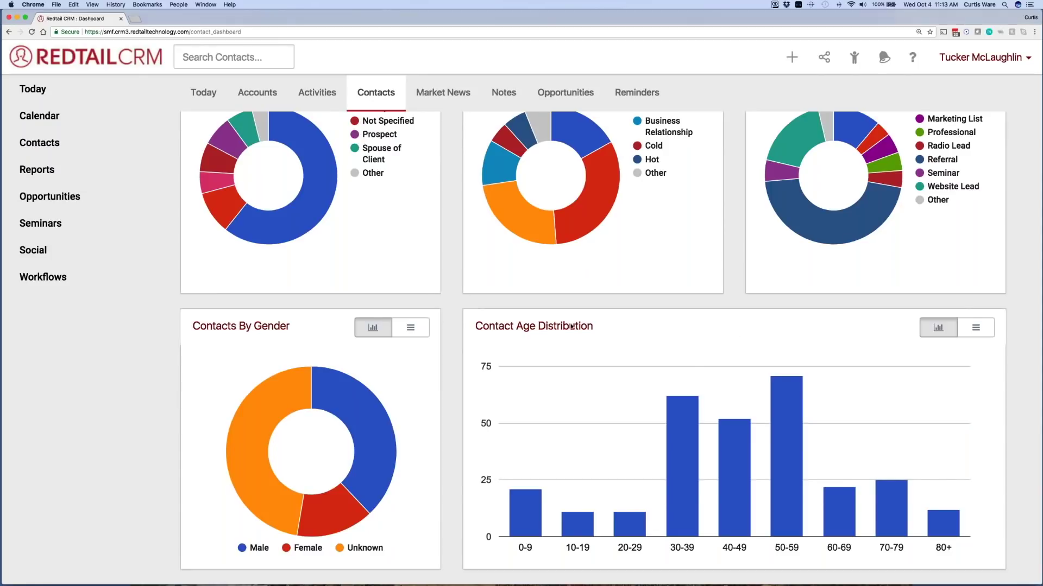
scroll(411, 327, "up", 3)
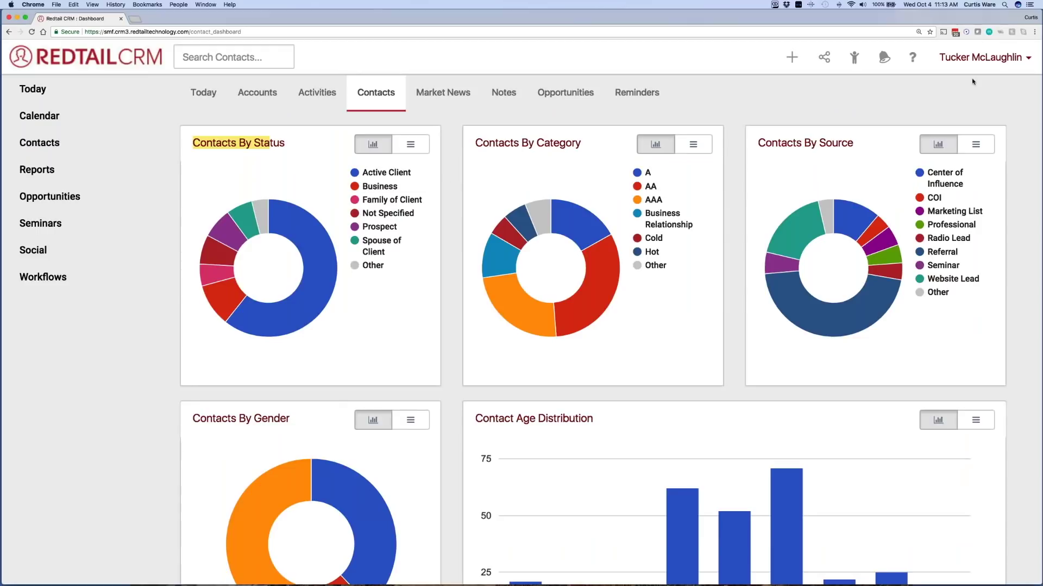
Step: Open Manage Your Account and examine its email, template and Admins Only management options
left_click(989, 63)
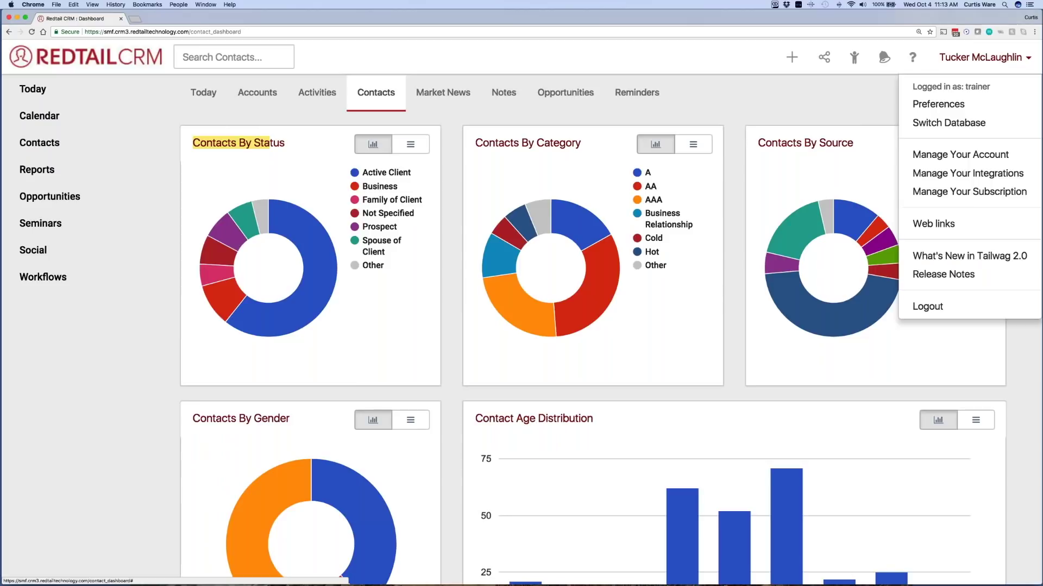
left_click(976, 156)
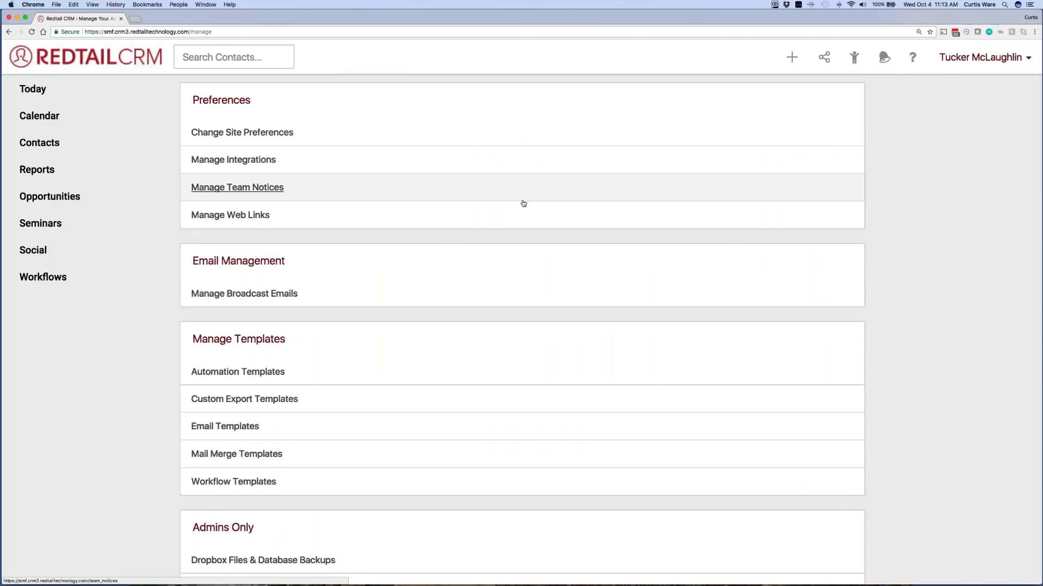
scroll(519, 205, "down", 3)
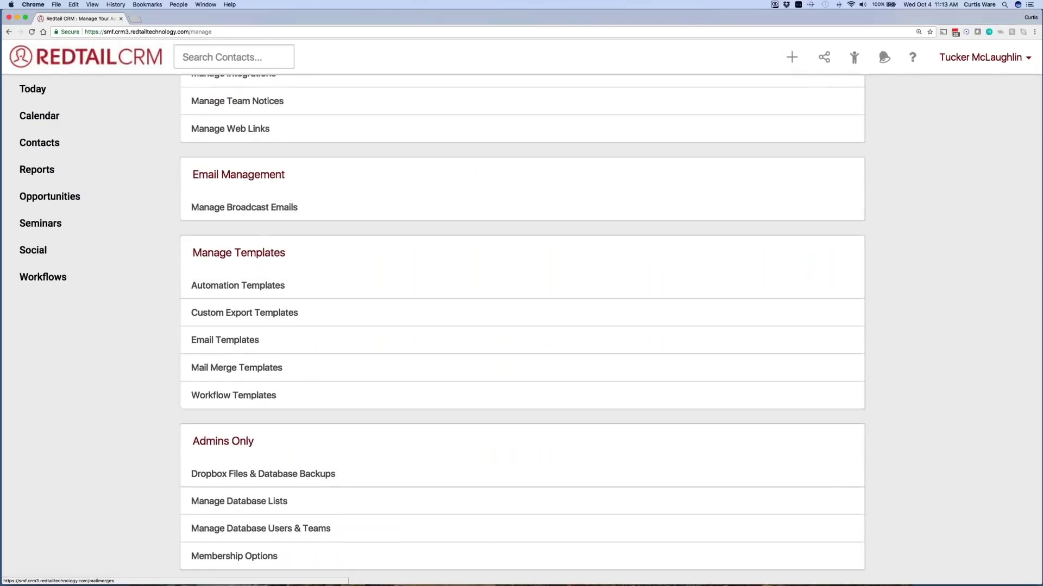
left_click_drag(262, 442, 194, 441)
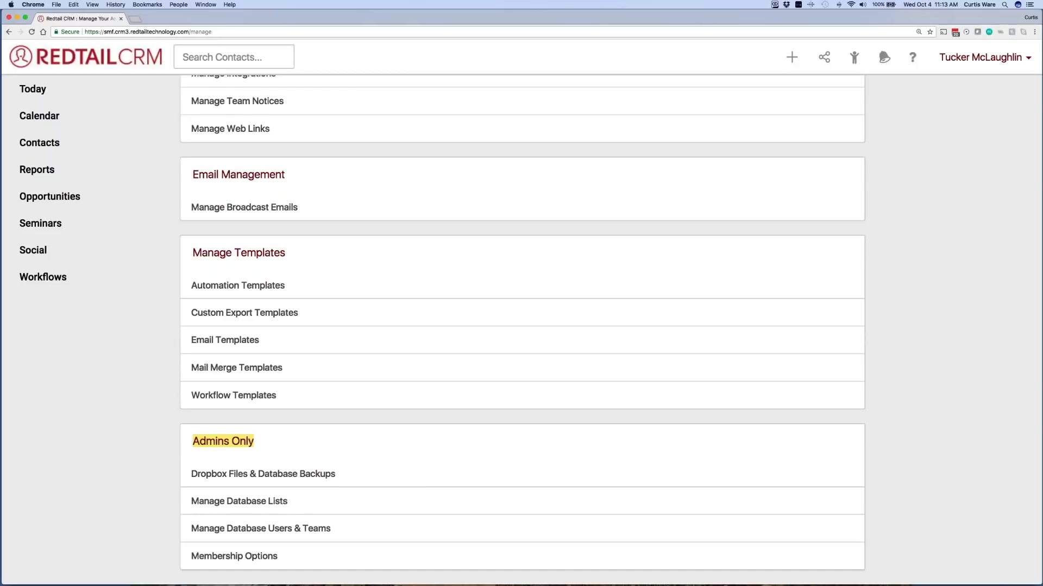
Step: Open Manage Database Lists and examine the account, contact, activity, opportunity and seminar lists that can be managed
left_click(236, 503)
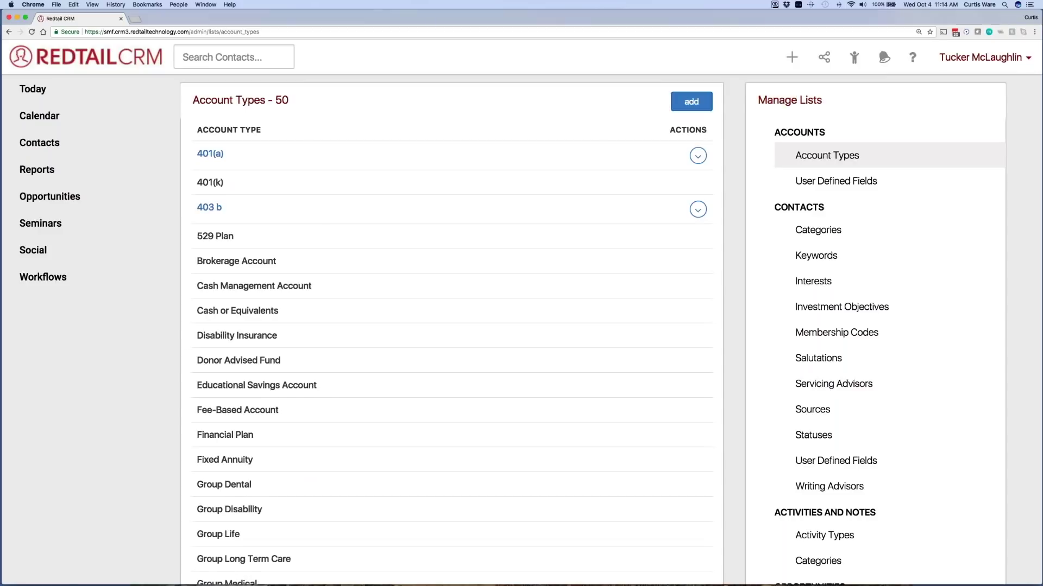
left_click_drag(826, 210, 776, 210)
scroll(782, 239, "down", 5)
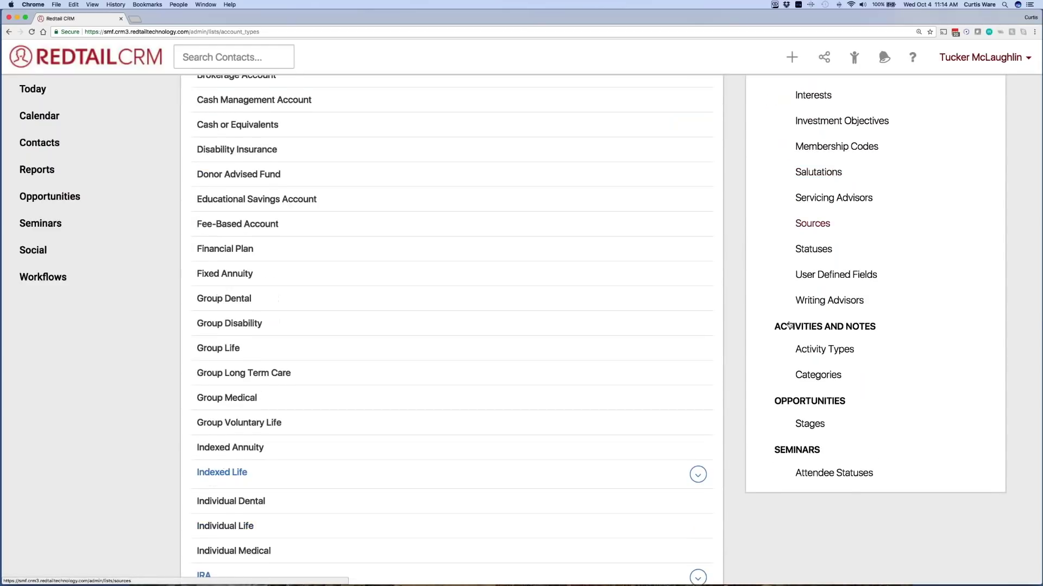
scroll(809, 353, "up", 4)
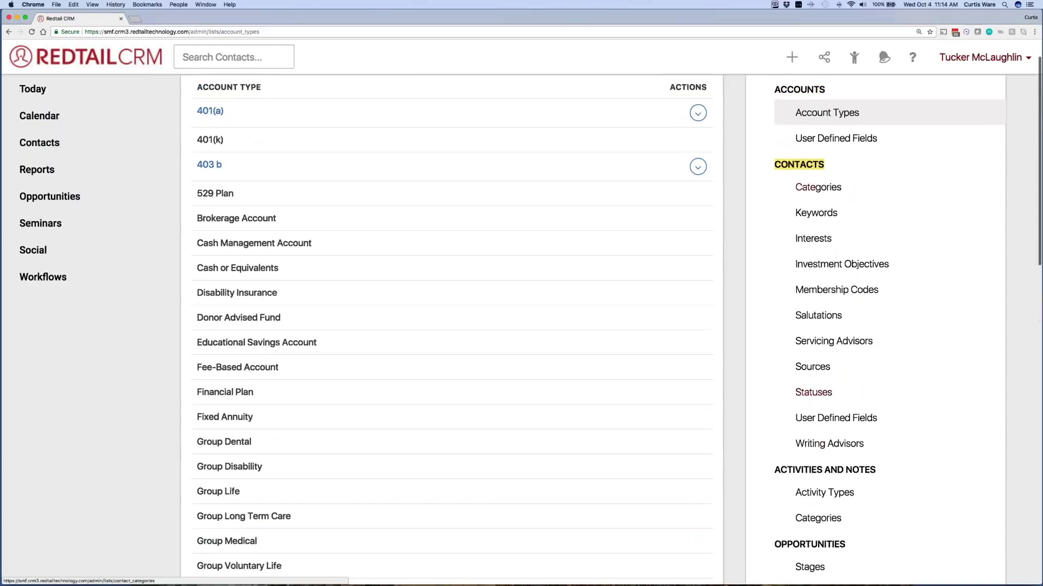
Step: Open the contact Statuses list and examine its form for adding a contact status, without adding one
left_click(809, 390)
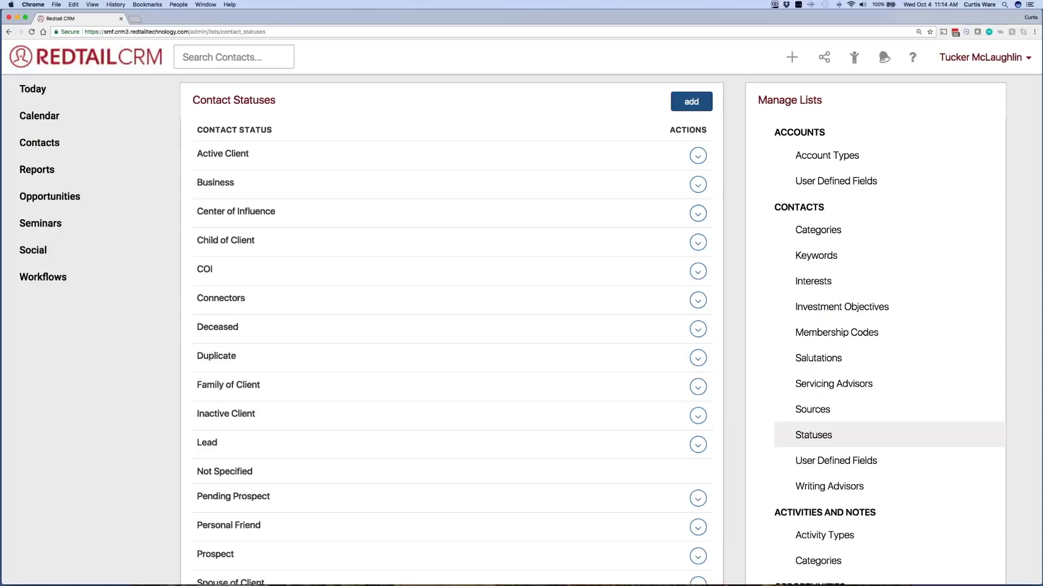
left_click(690, 102)
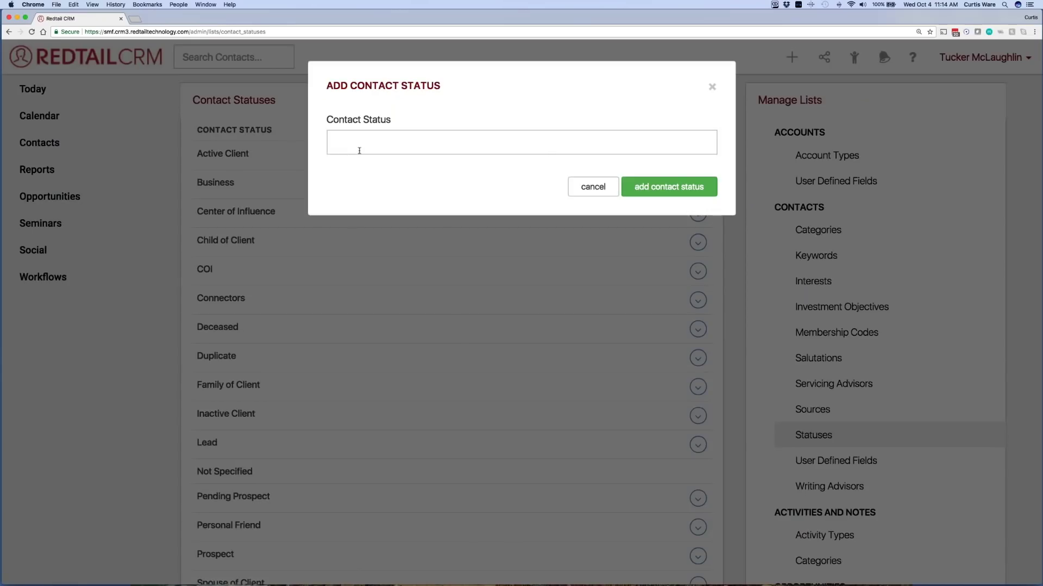
left_click(592, 192)
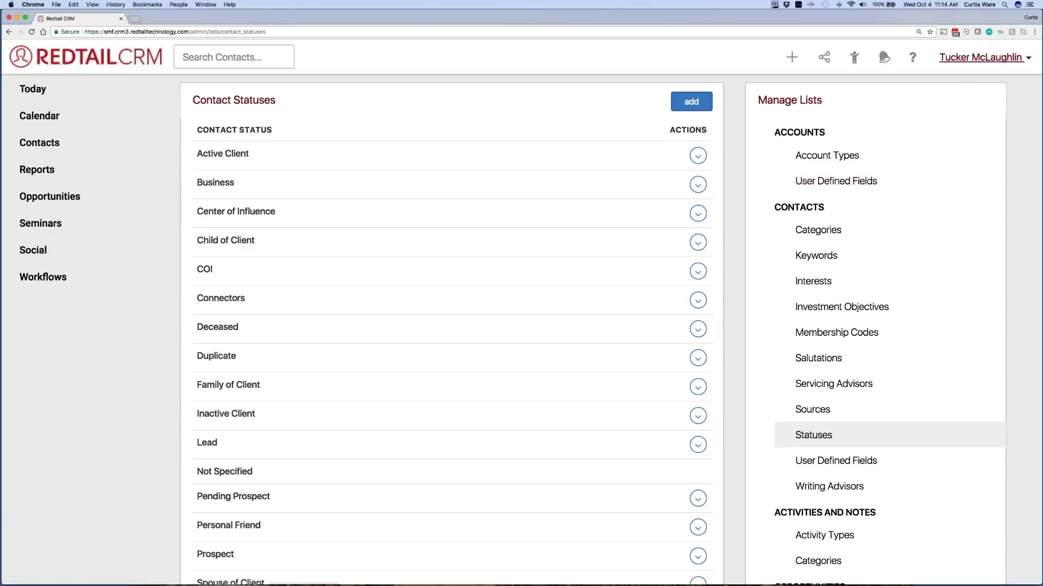
Step: Return to Manage Your Account and open Manage Database Users & Teams from the Admins Only options
left_click(975, 59)
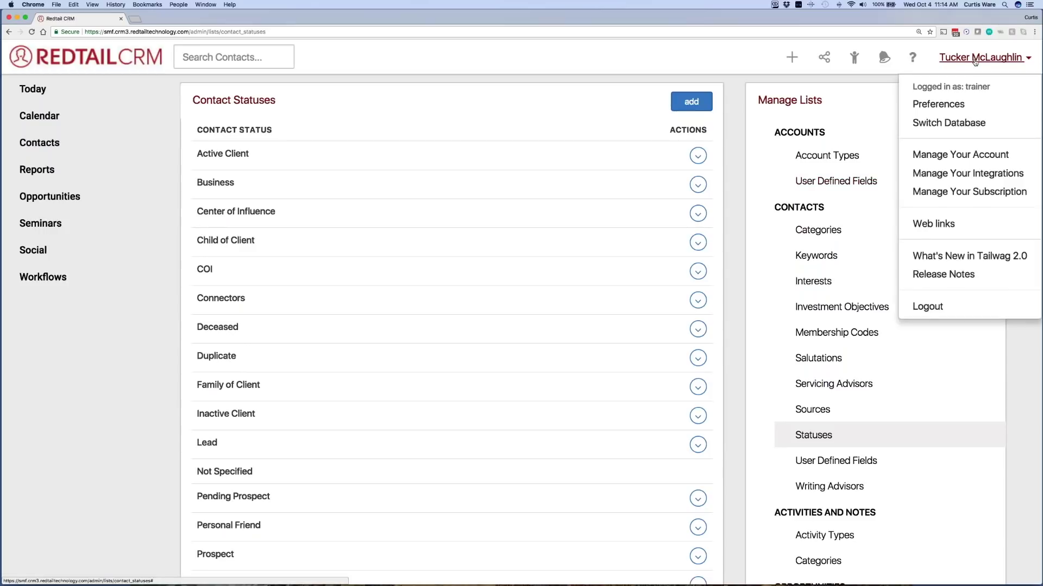
left_click(957, 156)
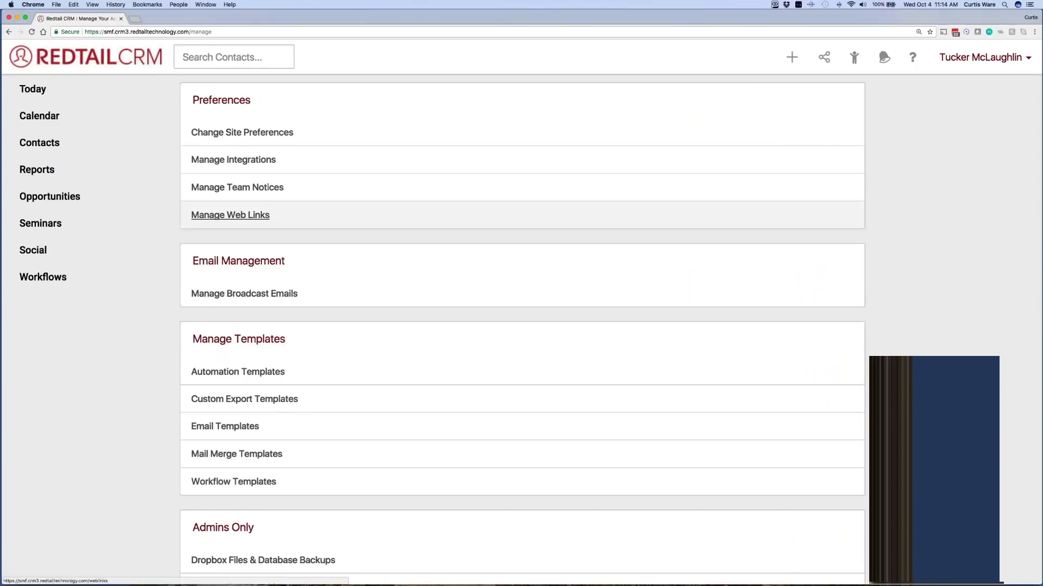
scroll(519, 235, "down", 3)
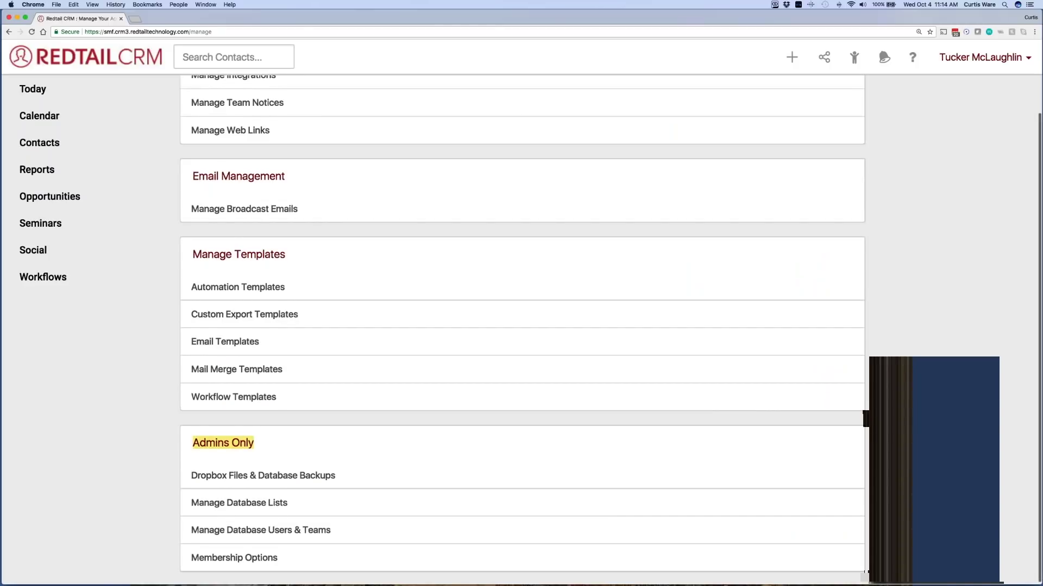
left_click(215, 530)
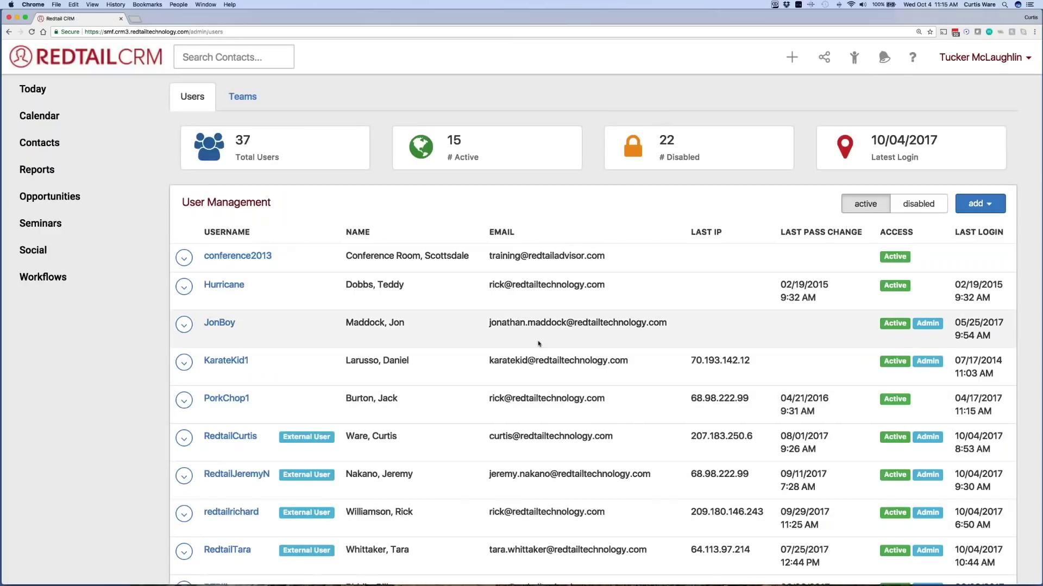
Step: Examine the form for adding a new user, including its login, name and Admin fields, without creating one
left_click(995, 210)
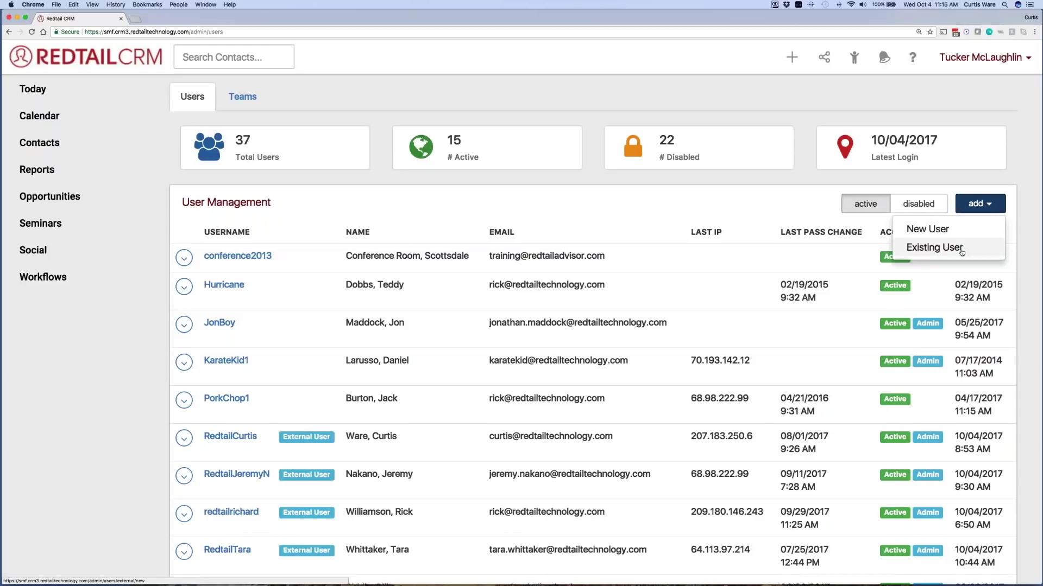
left_click(950, 233)
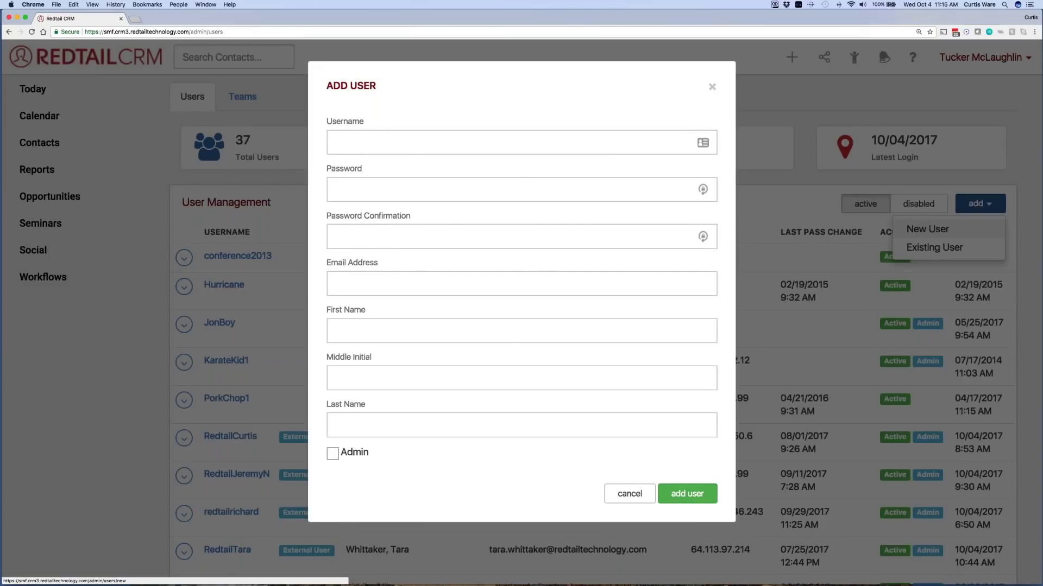
left_click(700, 142)
left_click(387, 107)
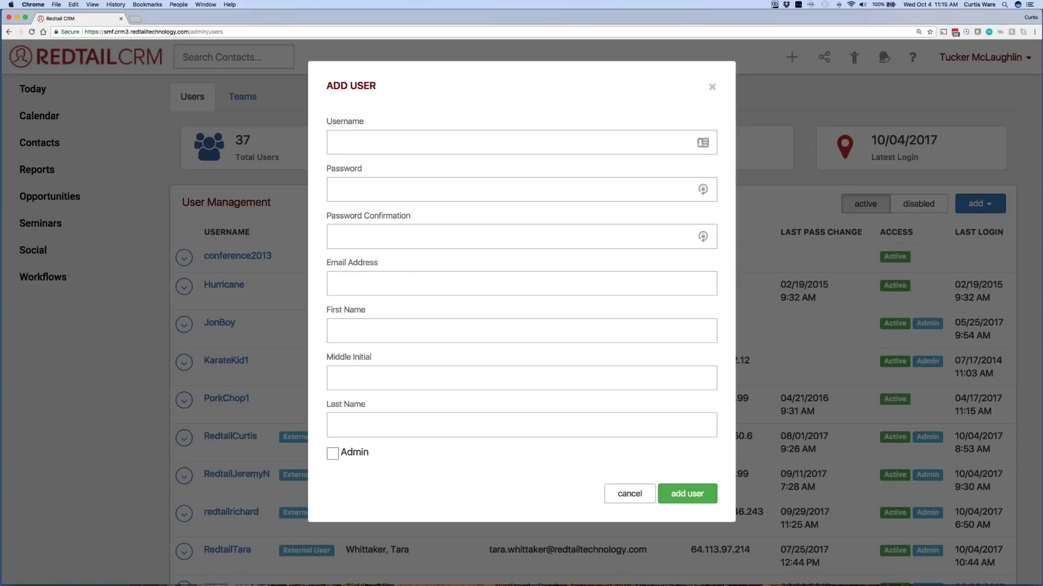
left_click(521, 284)
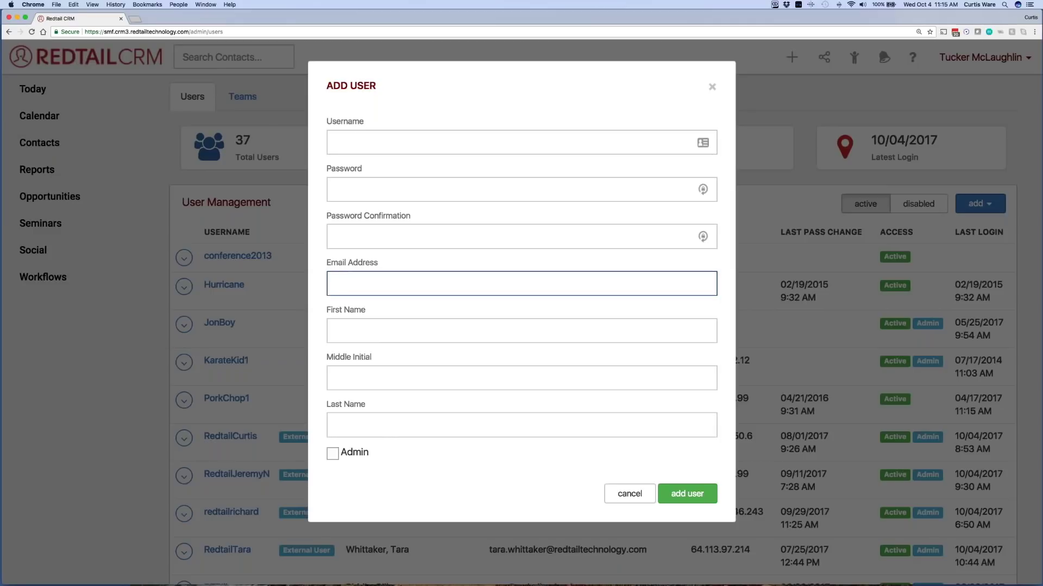
double_click(347, 454)
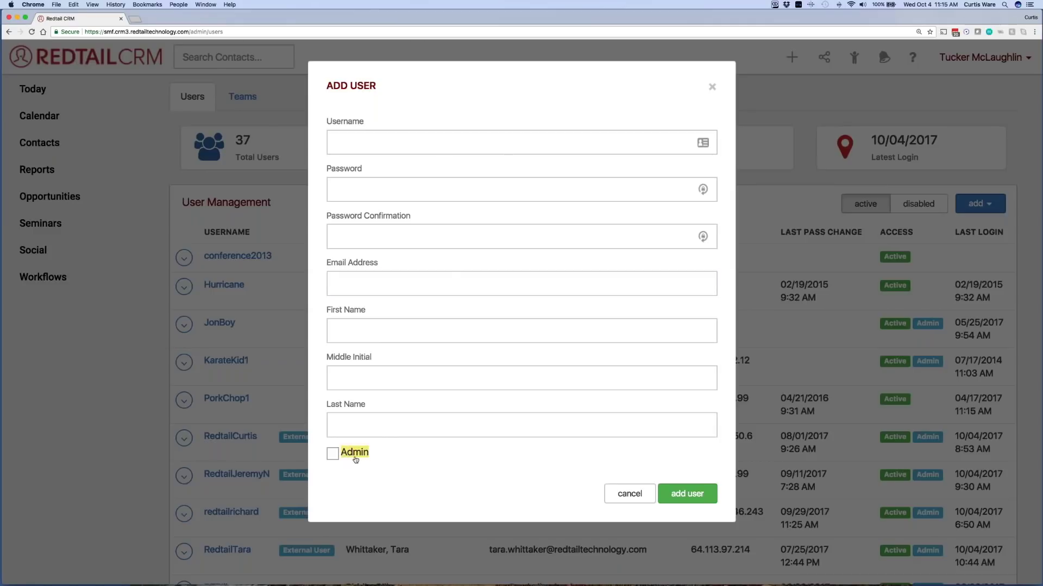
left_click(354, 459)
left_click(332, 454)
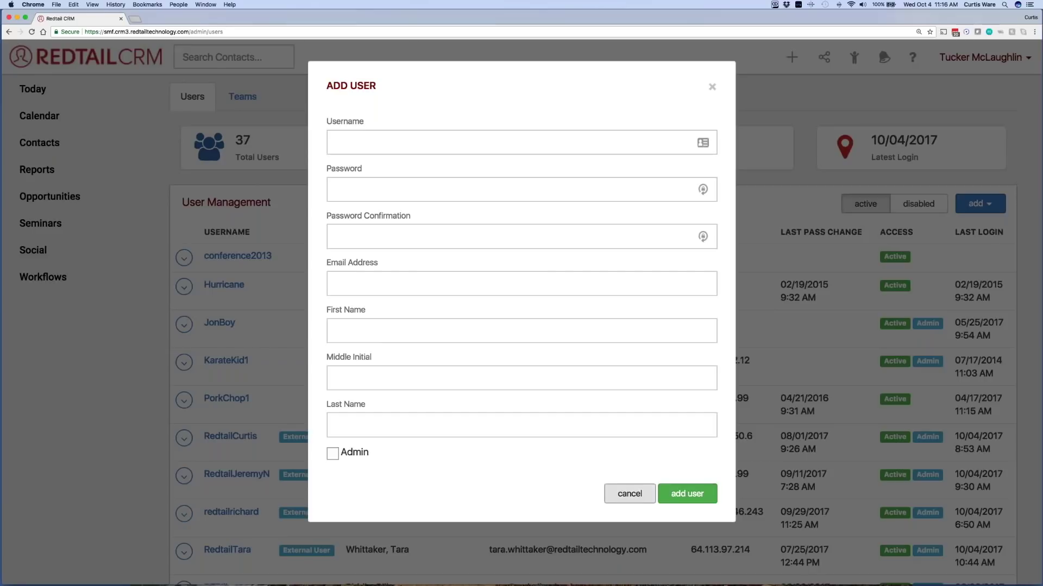
left_click(629, 494)
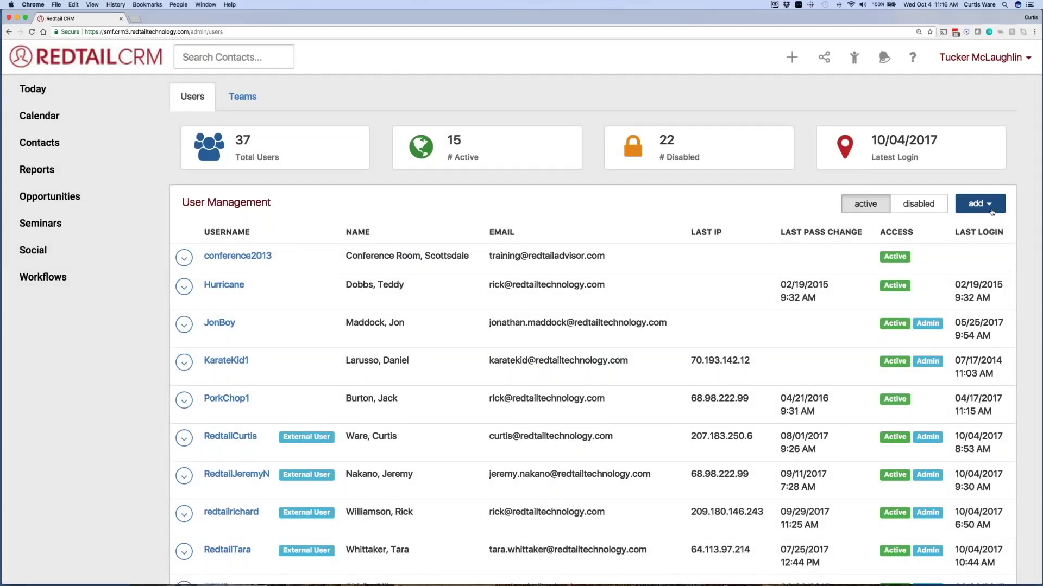
Step: Examine the form for adding an existing user as an external user by username, without submitting it
left_click(990, 211)
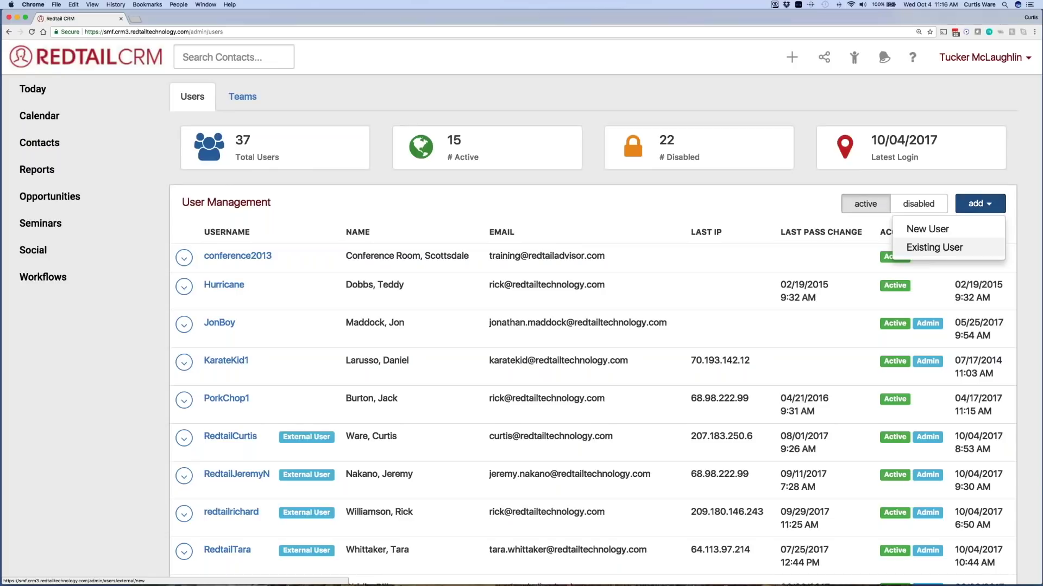
left_click(934, 247)
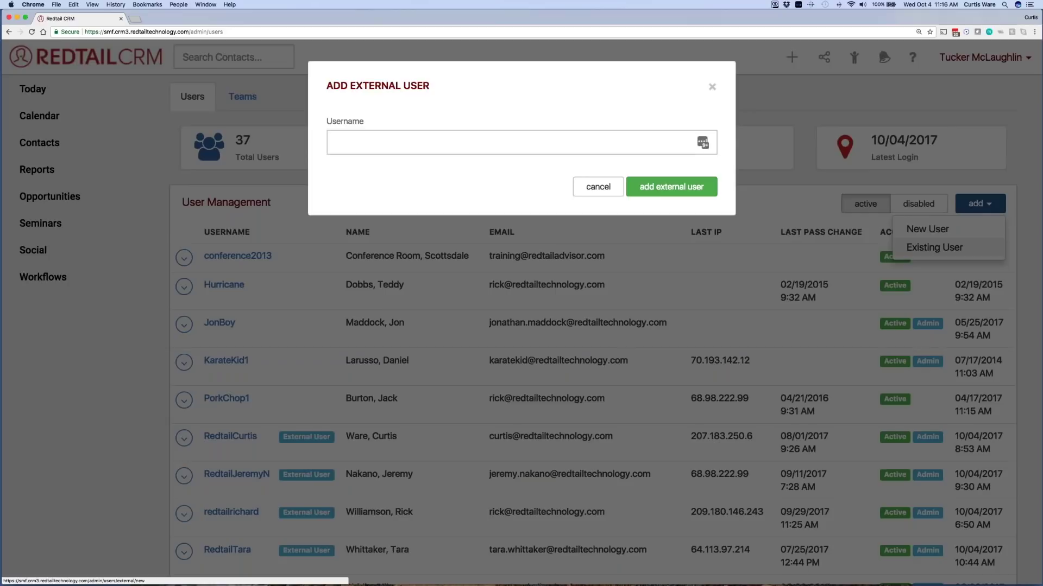
left_click(712, 87)
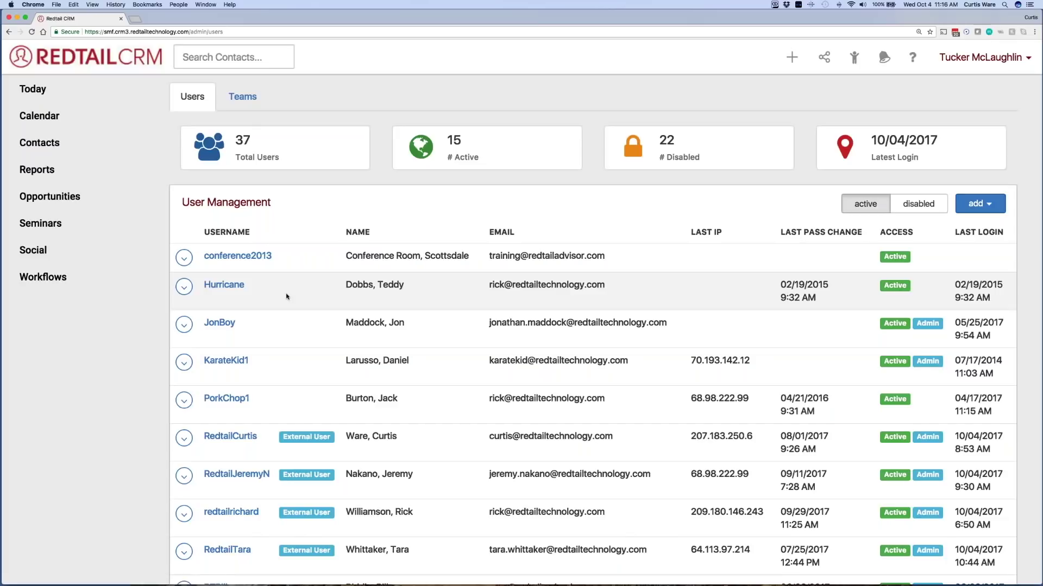
Step: Examine the account actions for an active user and for one in the disabled users list, without applying any
left_click(184, 287)
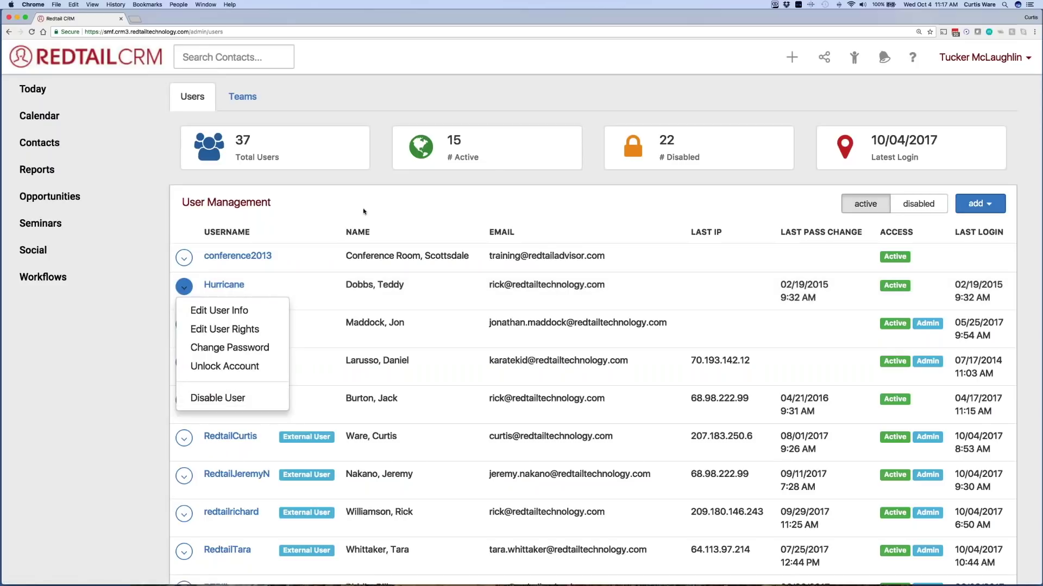
left_click(394, 216)
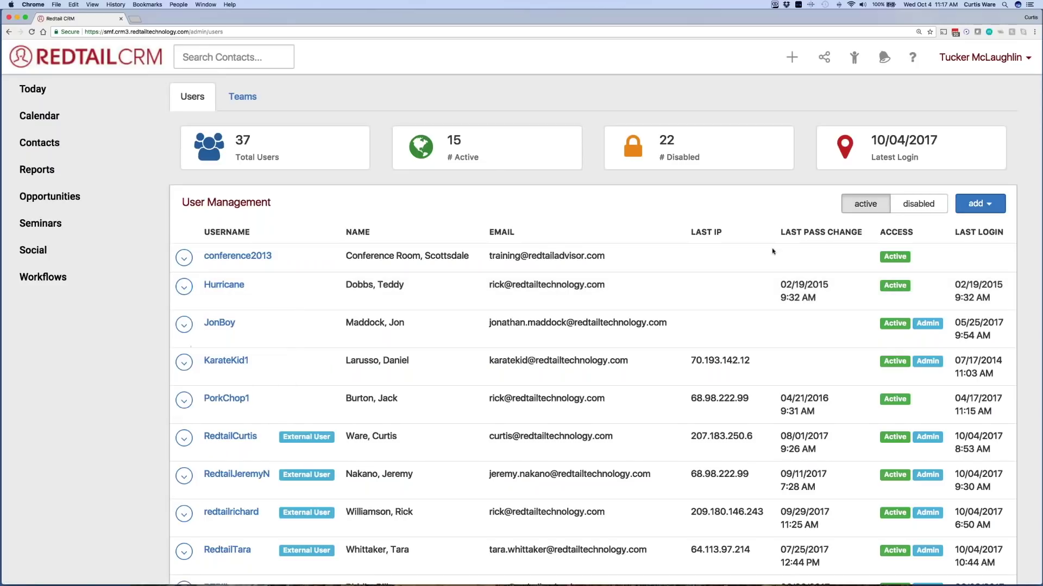
left_click(929, 211)
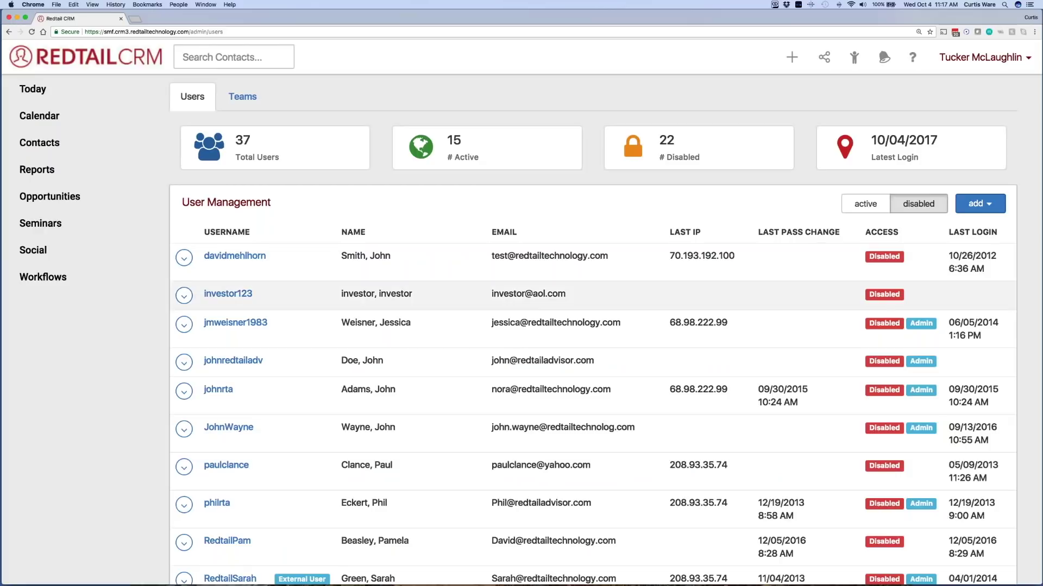
left_click(184, 258)
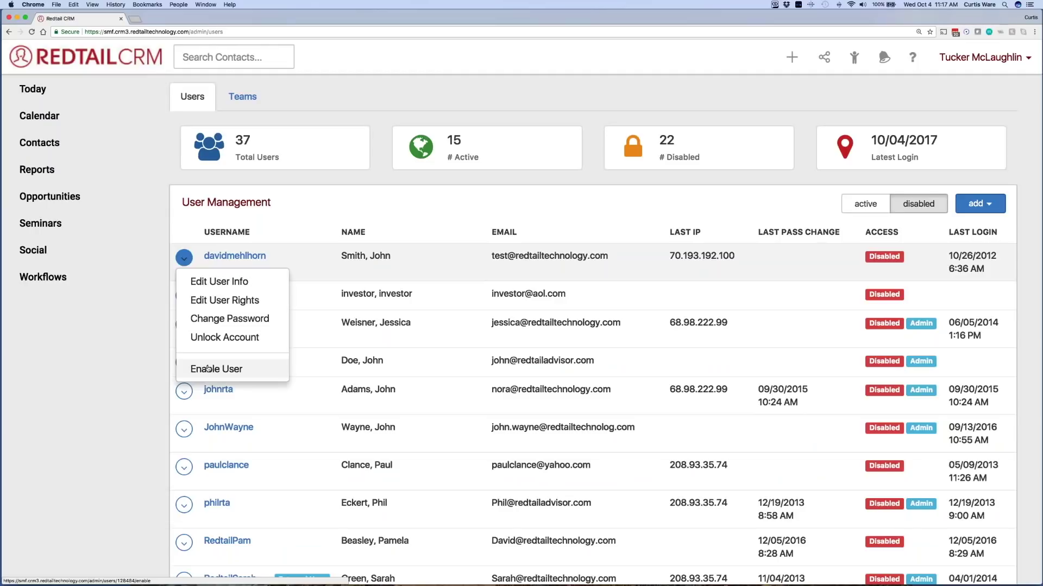
left_click(331, 210)
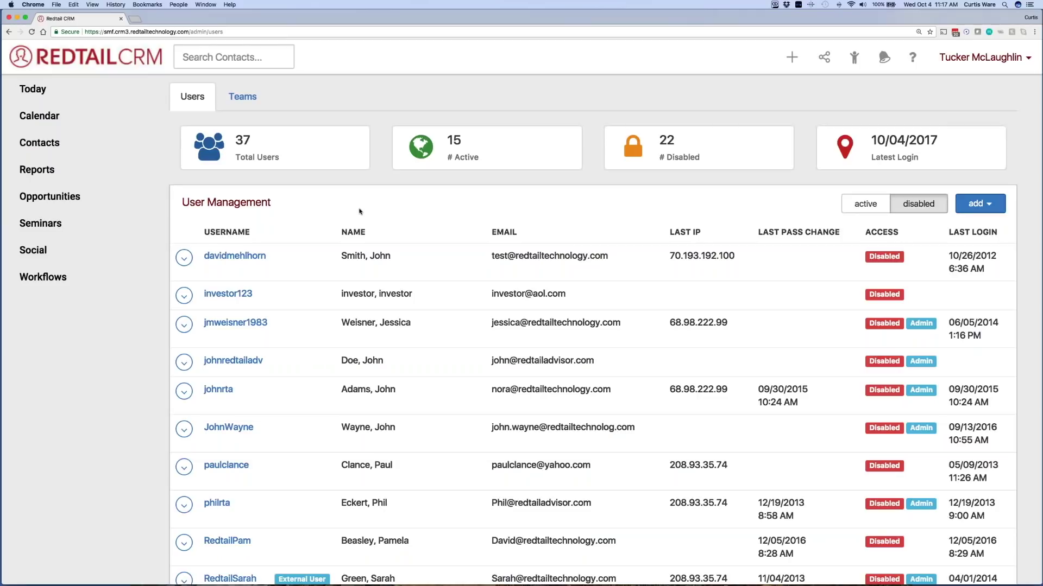
Step: Open the calendar, check its day view and set it to the week view
left_click(54, 123)
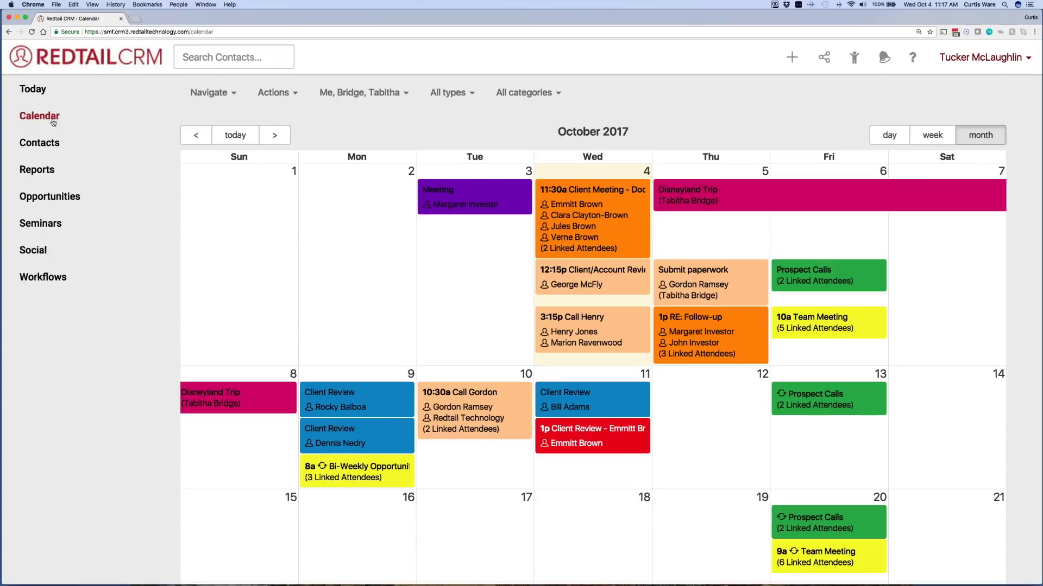
left_click(935, 139)
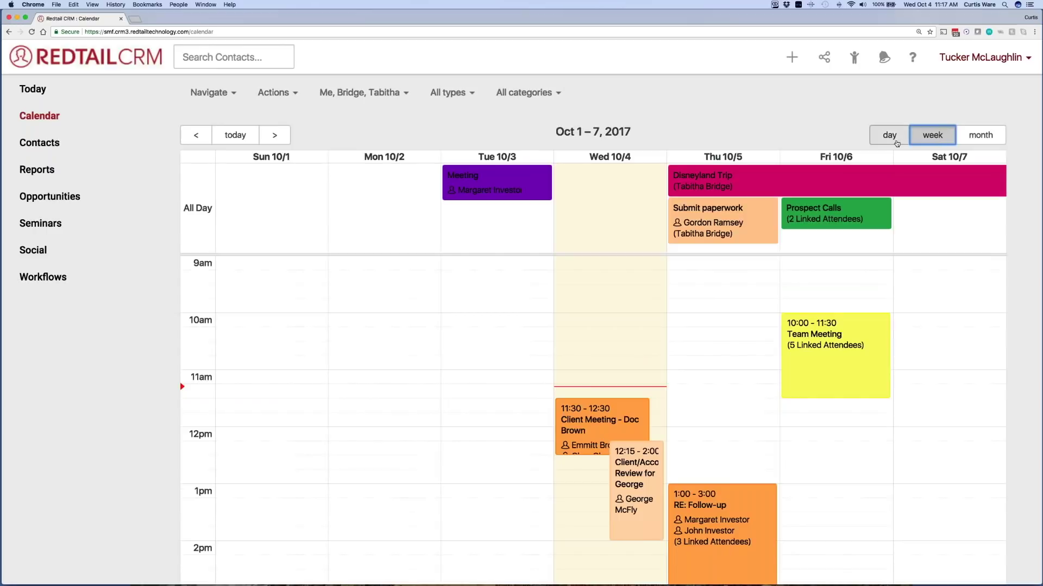
left_click(891, 140)
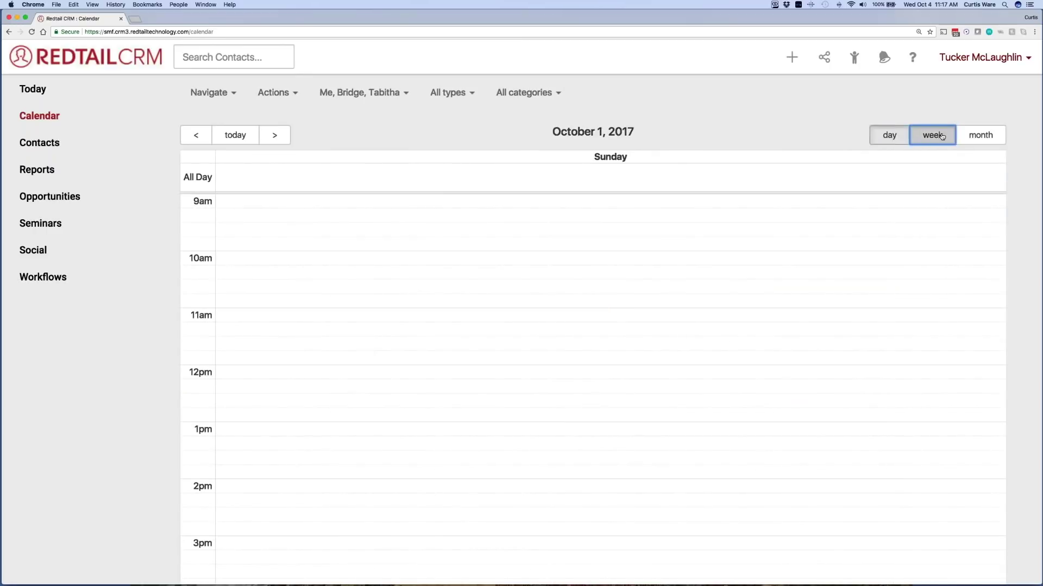
left_click(942, 136)
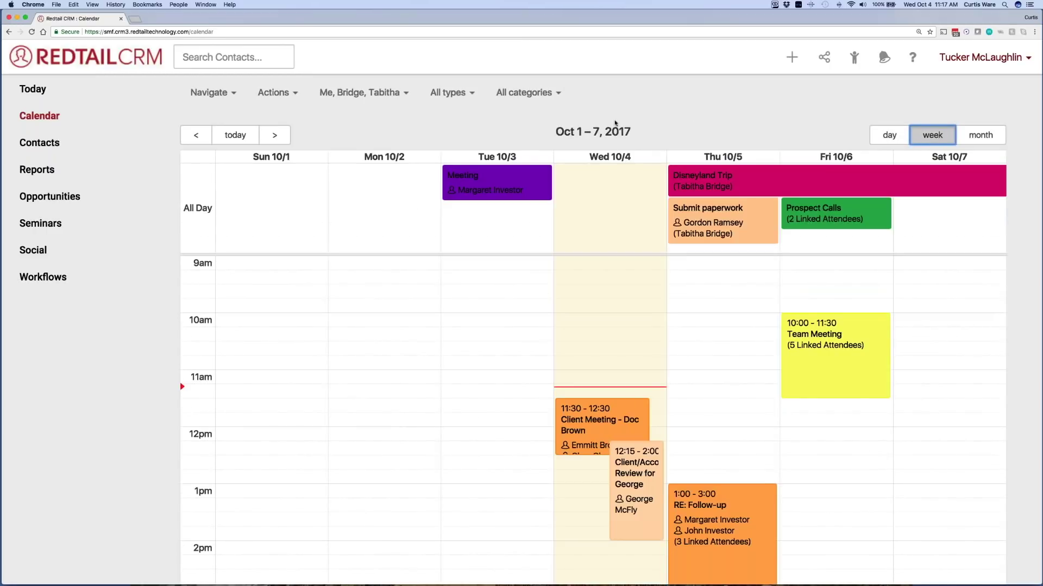
Step: Examine the calendar's available actions and the list of people in its user filter
left_click(282, 99)
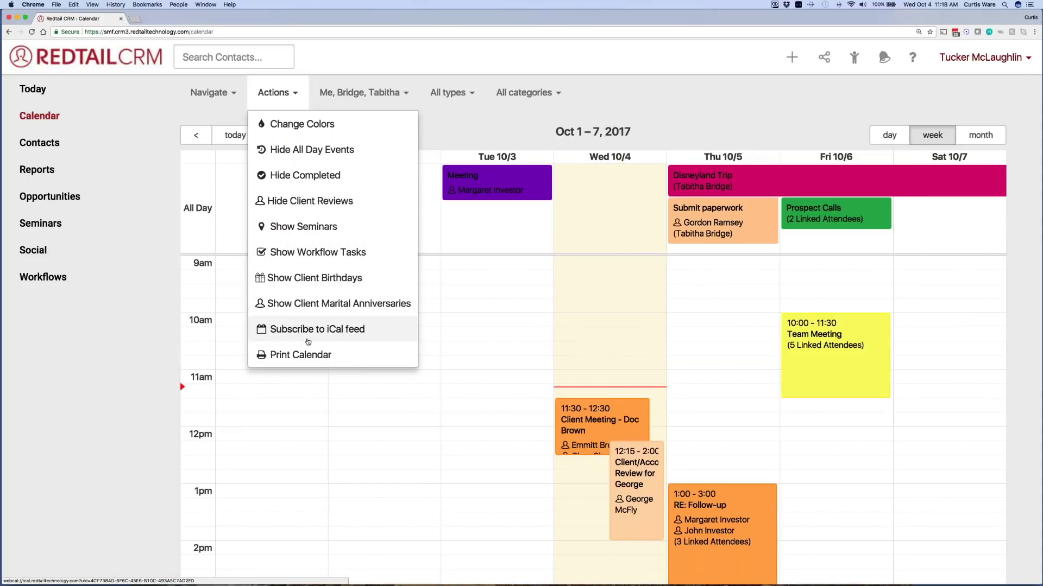
left_click(356, 94)
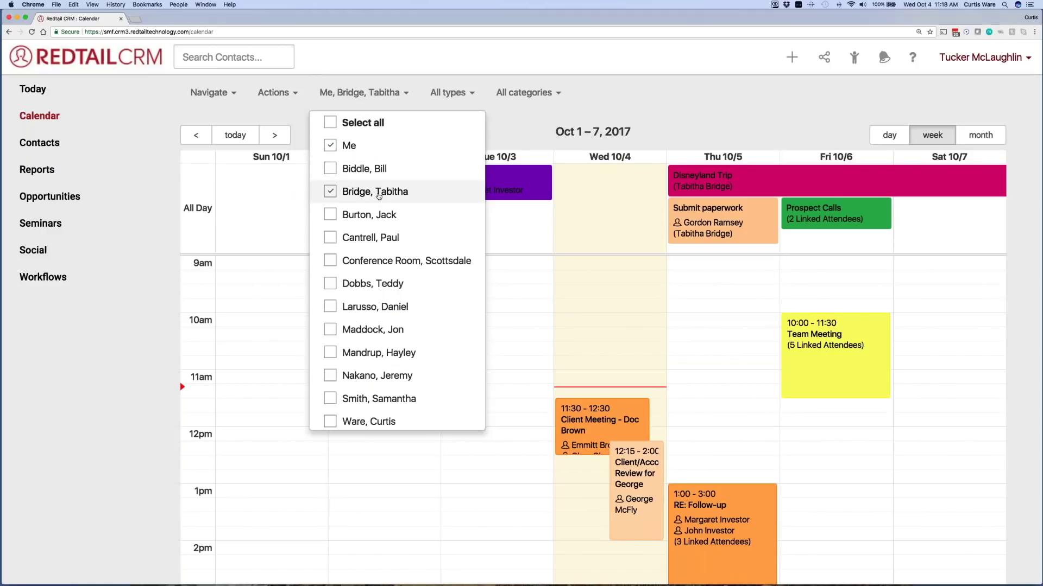
left_click(354, 94)
left_click(355, 93)
scroll(367, 227, "down", 3)
scroll(331, 218, "up", 5)
Step: Toggle the calendar's user filter between all users and none, and leave only Me selected
left_click(333, 125)
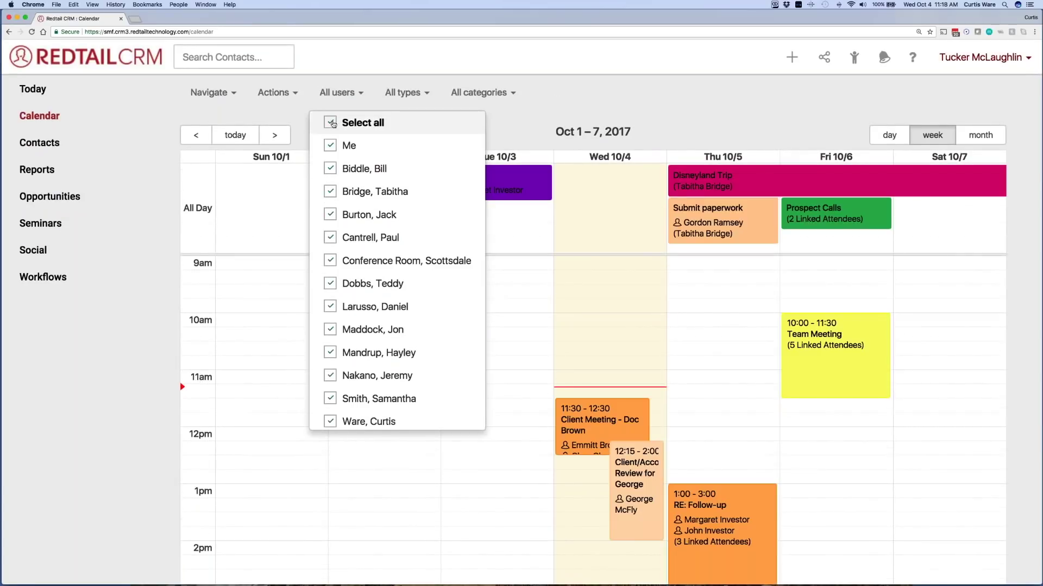
left_click(333, 124)
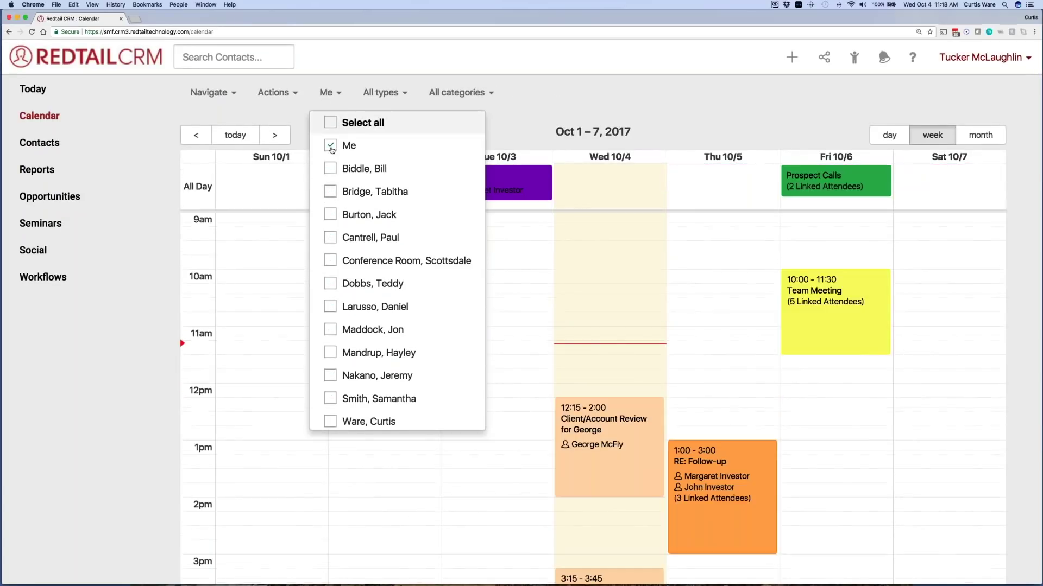
left_click(330, 147)
left_click(570, 94)
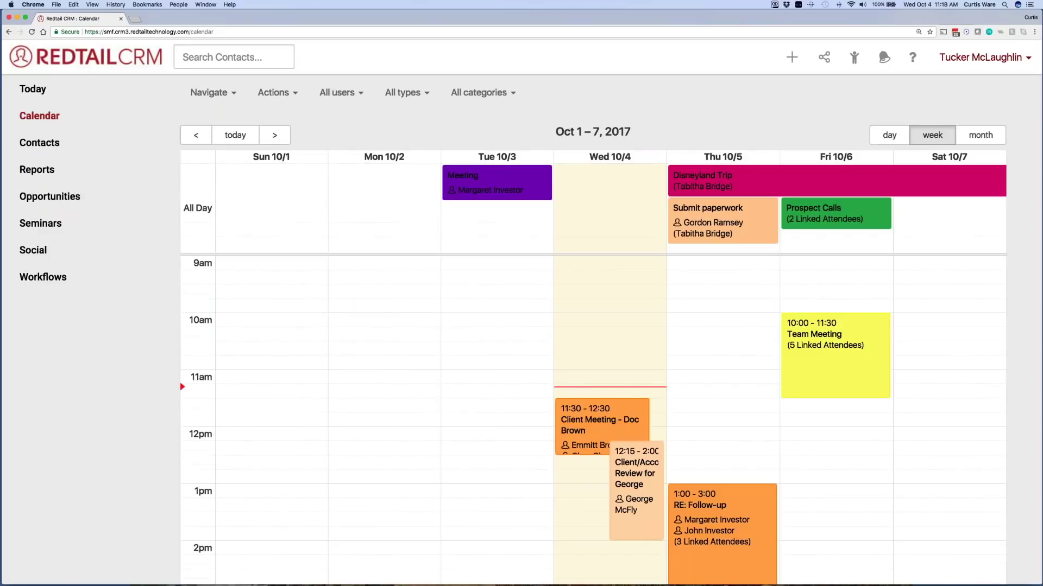
left_click(344, 95)
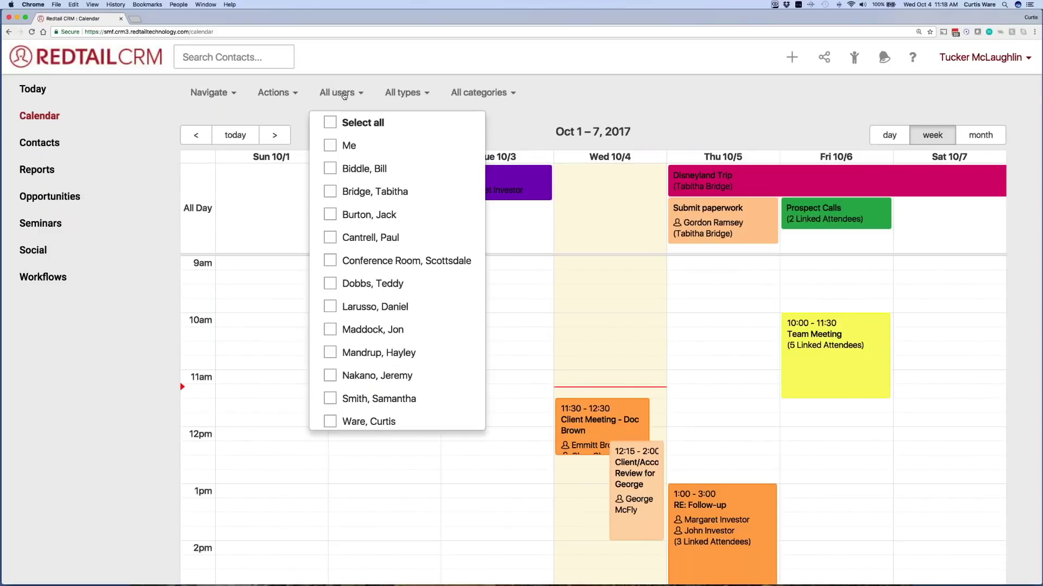
left_click(329, 148)
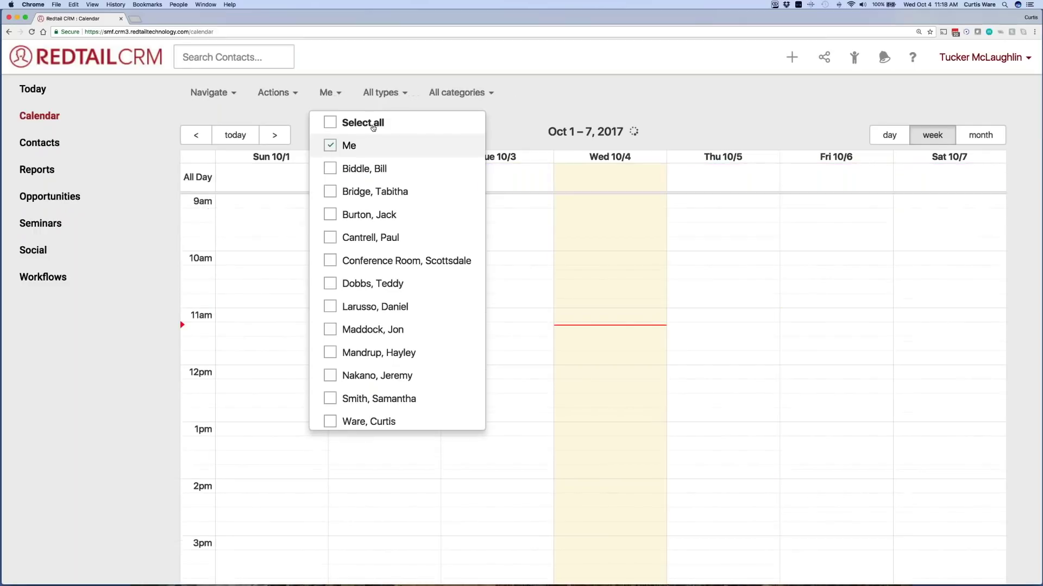
Step: Examine the activity type filter and the blank activity form for Thursday 10/05/2017 at 11:00am, without creating an activity
left_click(384, 93)
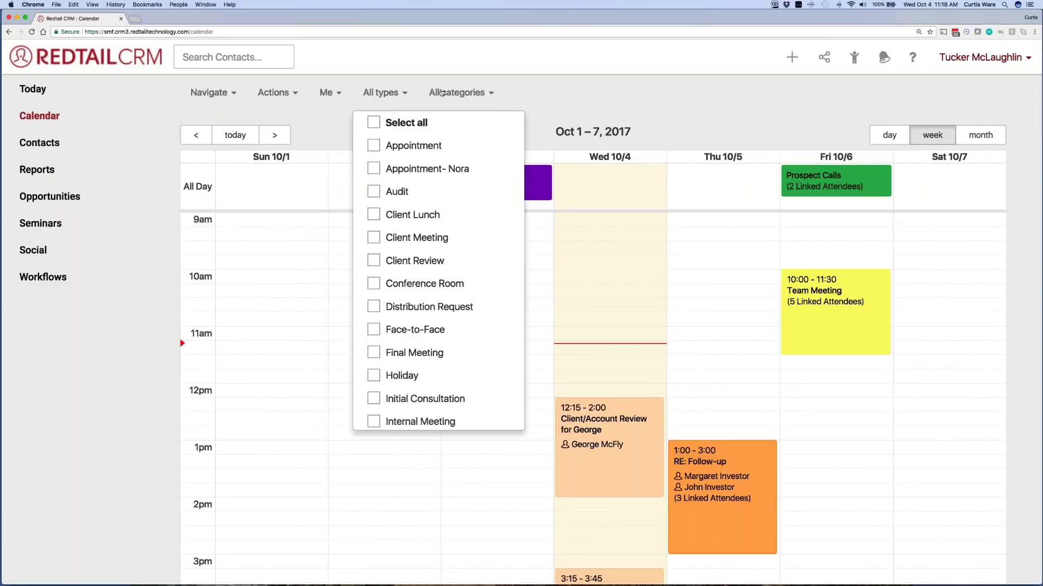
left_click(566, 99)
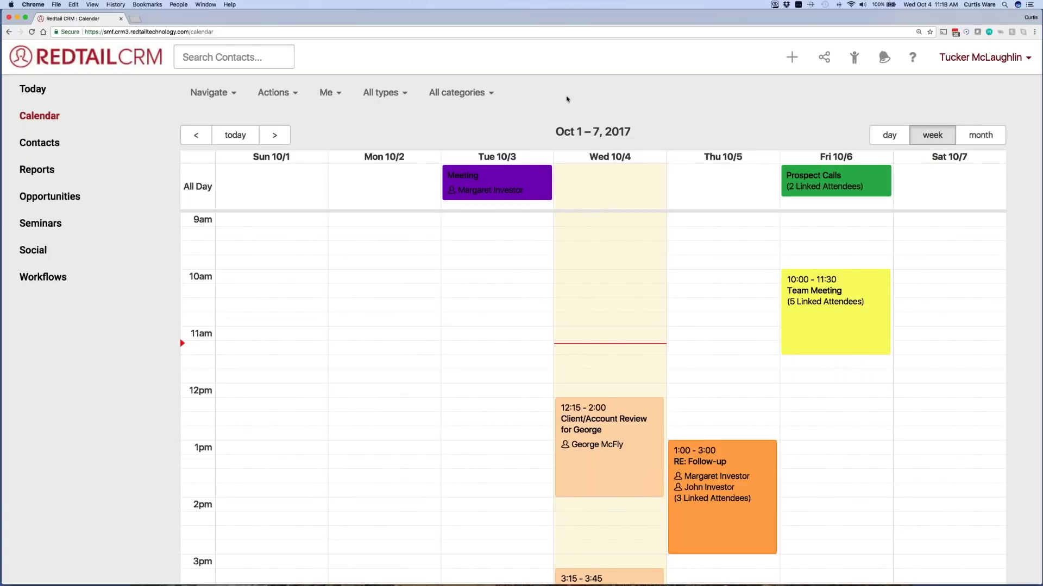
scroll(566, 99, "down", 3)
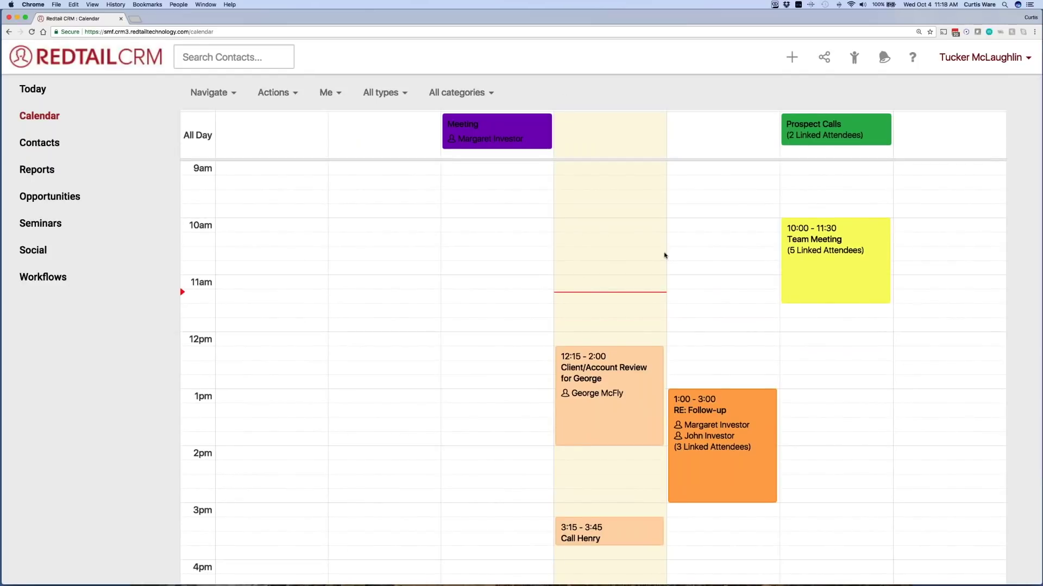
left_click(691, 286)
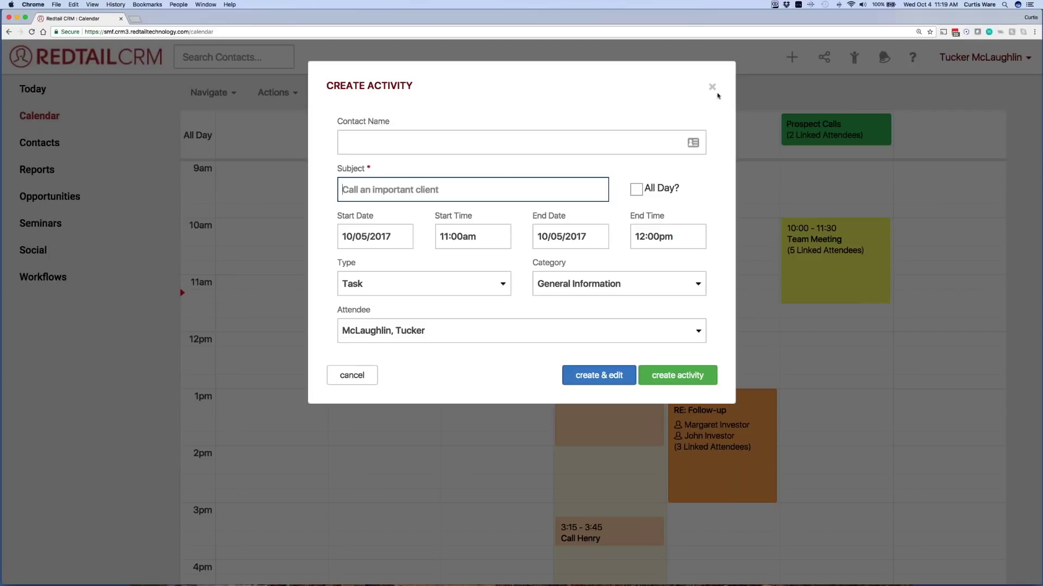
scroll(712, 87, "down", 1)
left_click(712, 57)
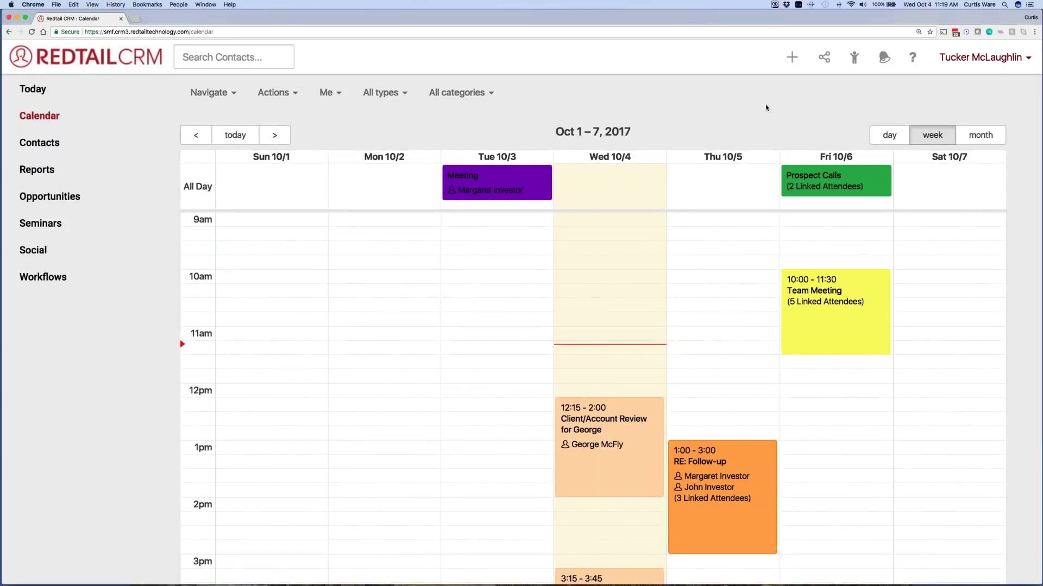
Step: Start adding a new contact of the Individual type
left_click(791, 57)
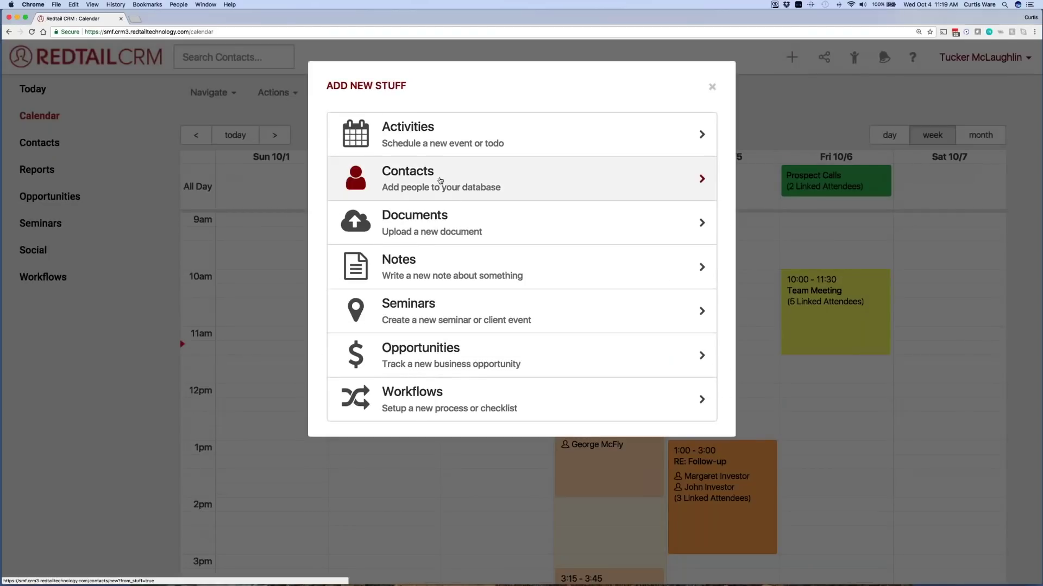
left_click(440, 181)
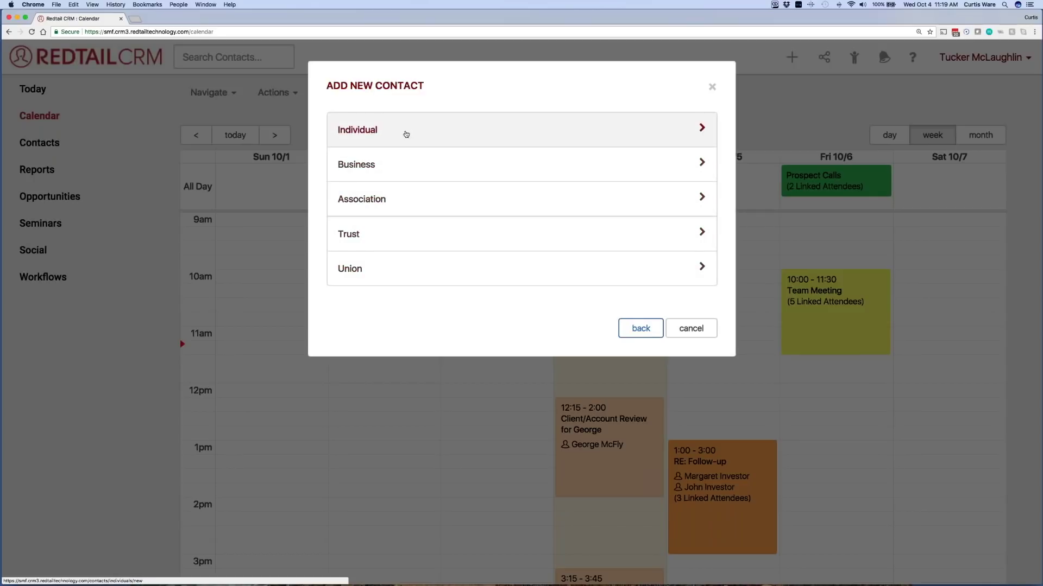
left_click(406, 134)
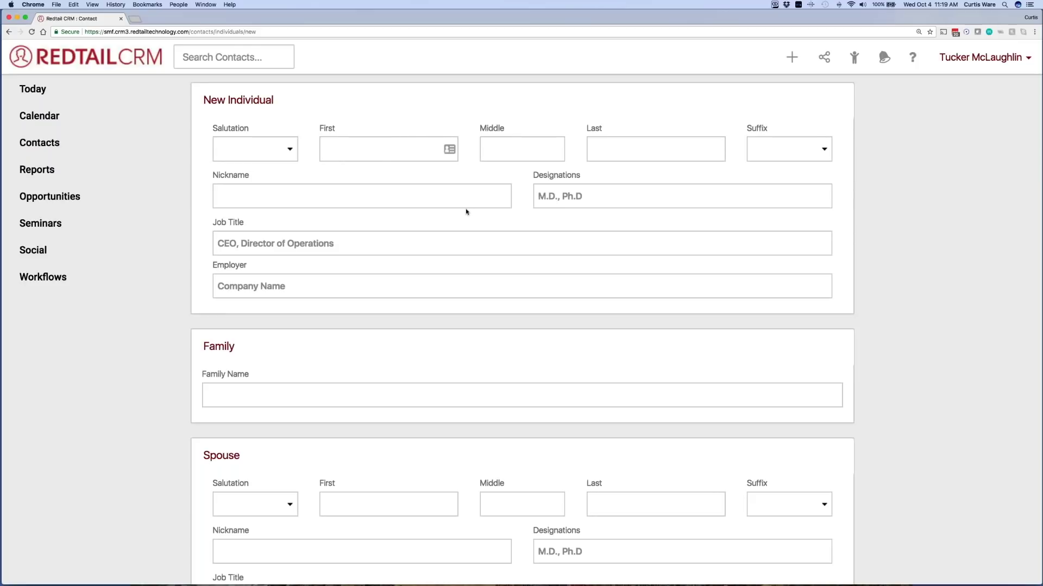
Step: Search for redtail as the new individual's employer and choose the existing business Redtail Technology
scroll(465, 212, "down", 2)
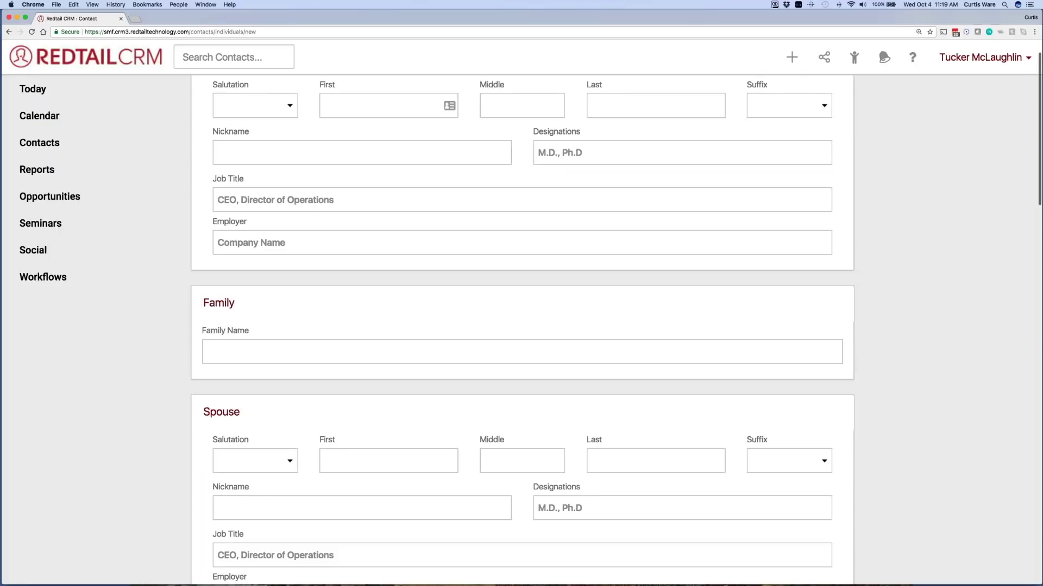
left_click(299, 245)
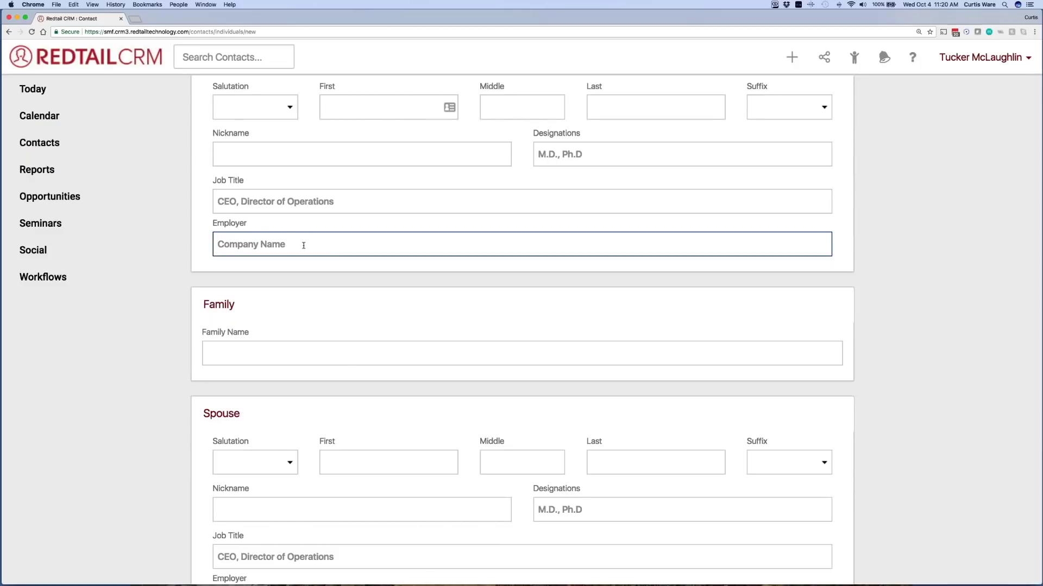
type("redtail")
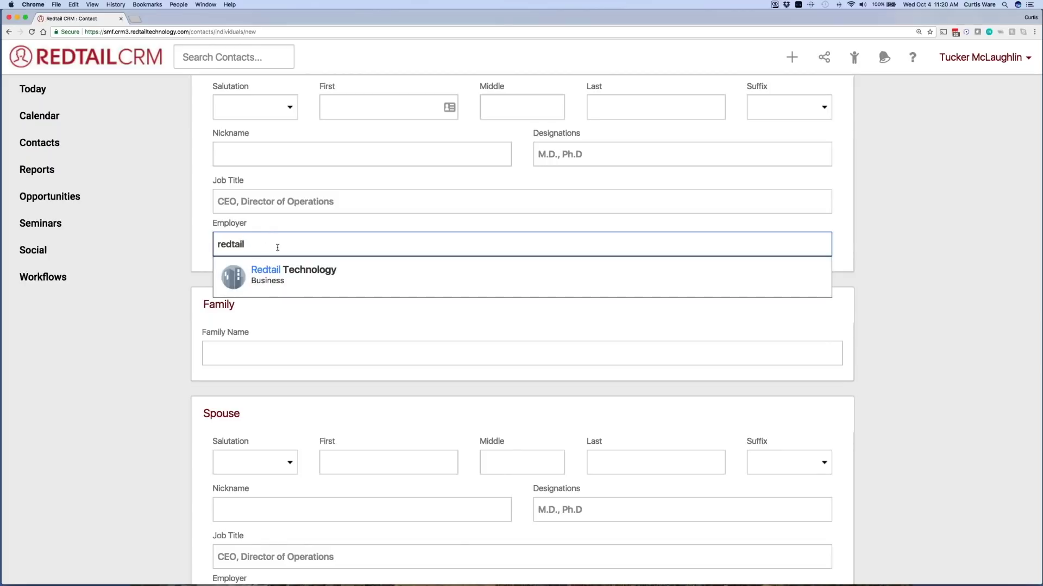
left_click(318, 283)
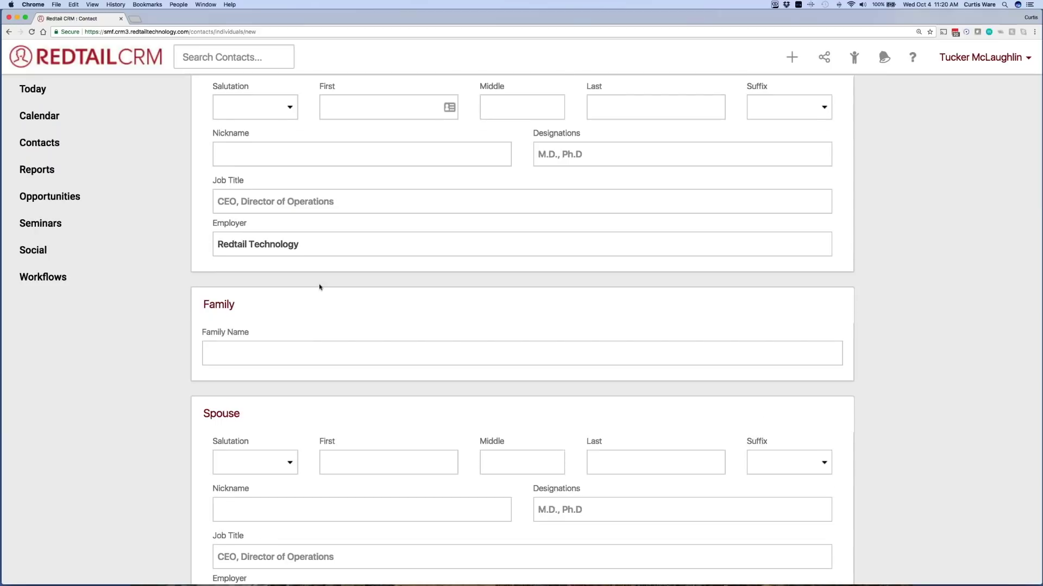
Step: Examine the new contact form's family, spouse, address, phone, email and URL sections
scroll(319, 287, "down", 3)
scroll(320, 286, "down", 2)
left_click(350, 303)
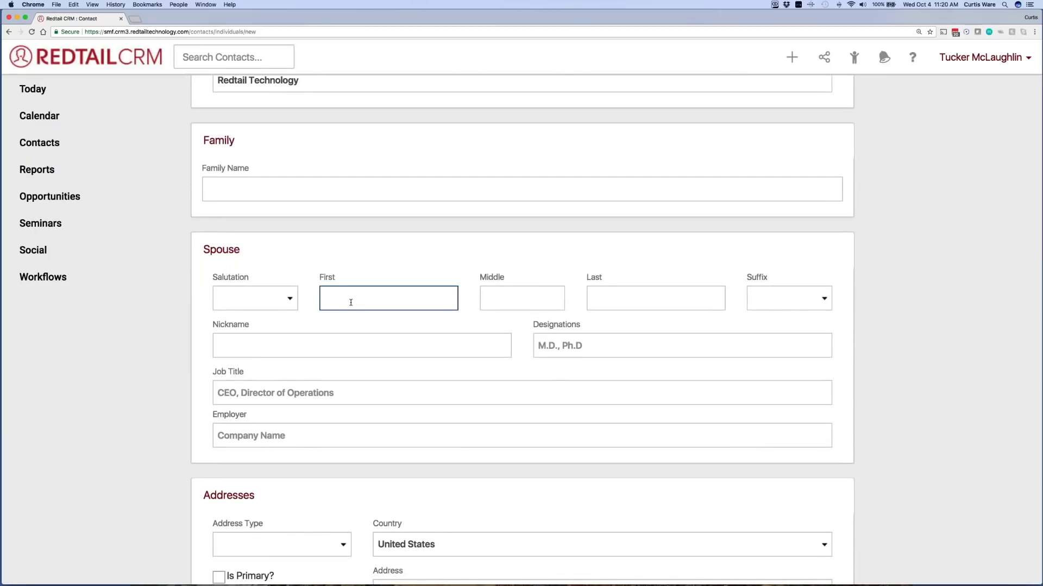
scroll(351, 303, "up", 6)
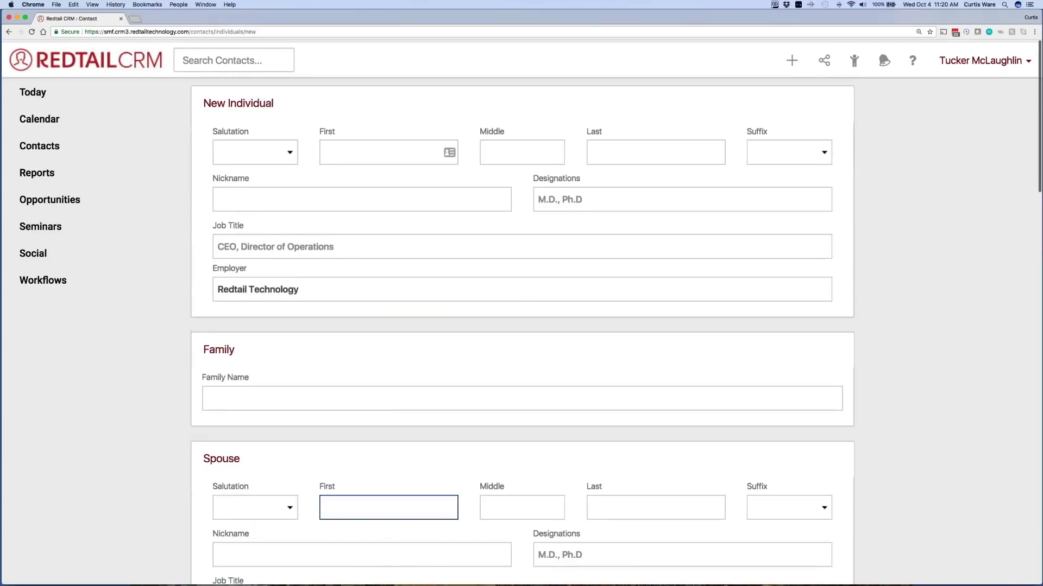
scroll(373, 321, "down", 7)
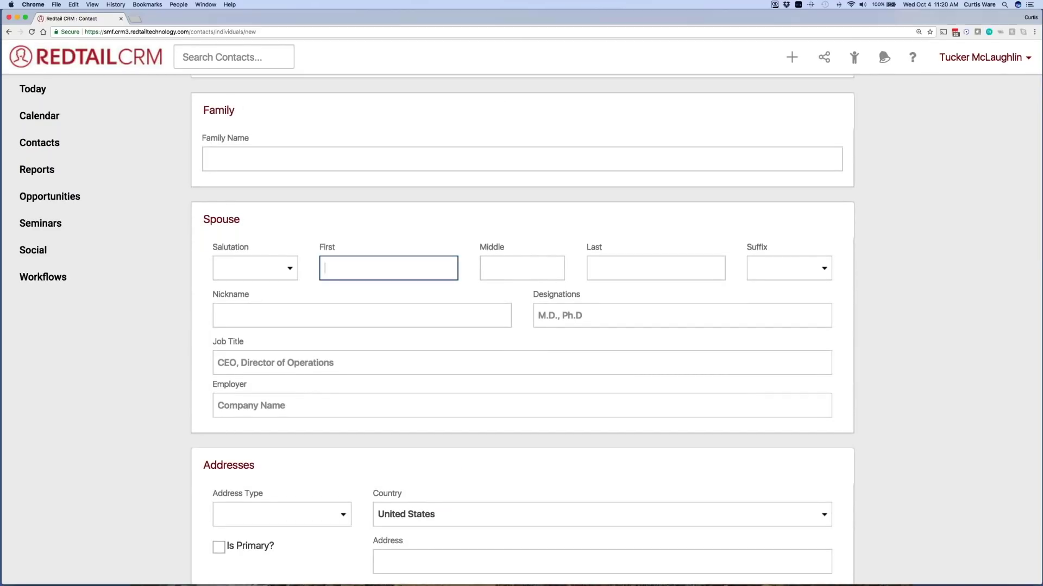
scroll(523, 333, "down", 4)
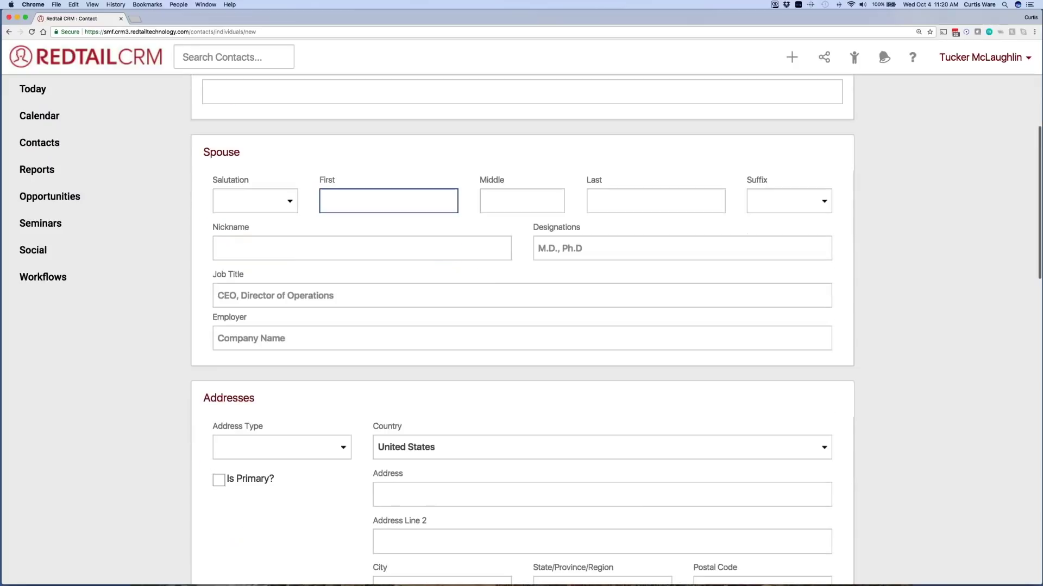
scroll(523, 331, "down", 12)
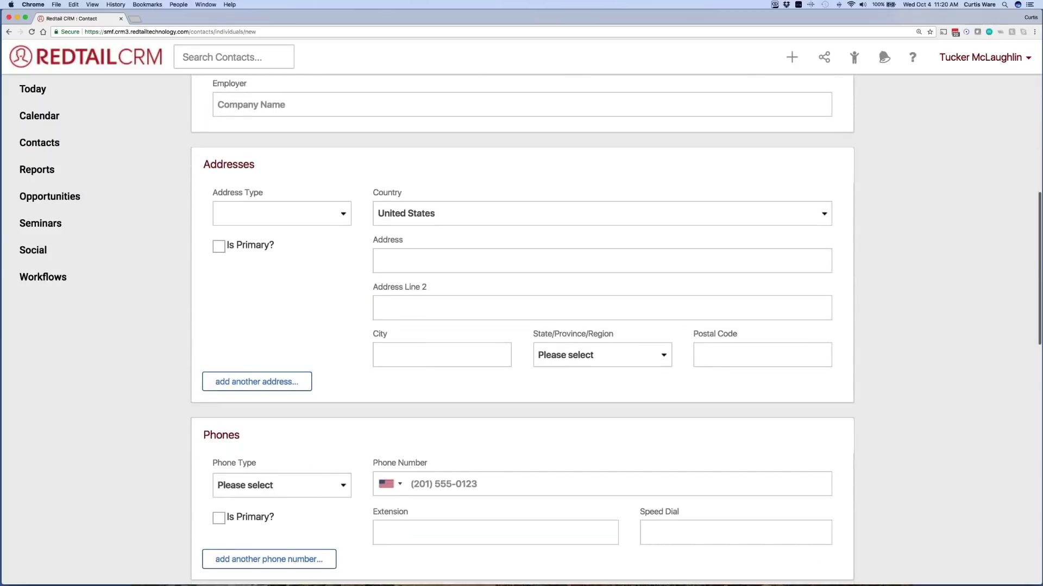
scroll(523, 331, "down", 3)
scroll(523, 330, "up", 3)
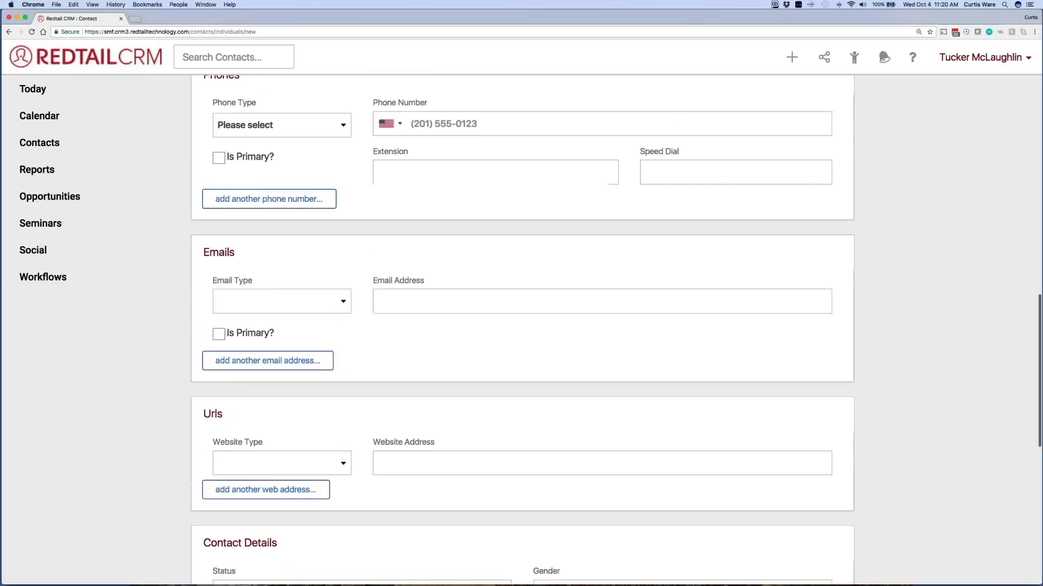
scroll(356, 324, "up", 4)
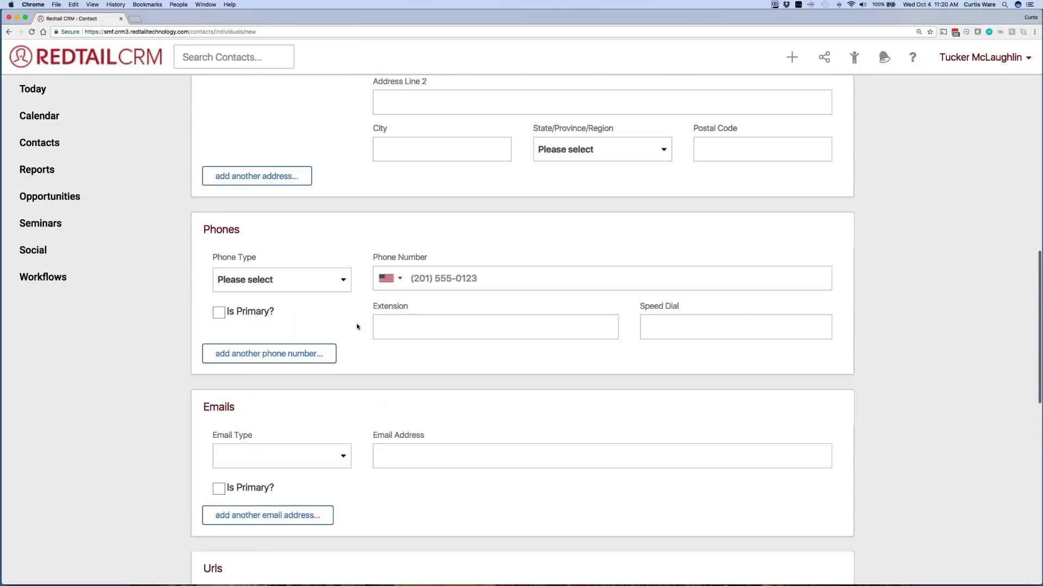
scroll(357, 327, "up", 3)
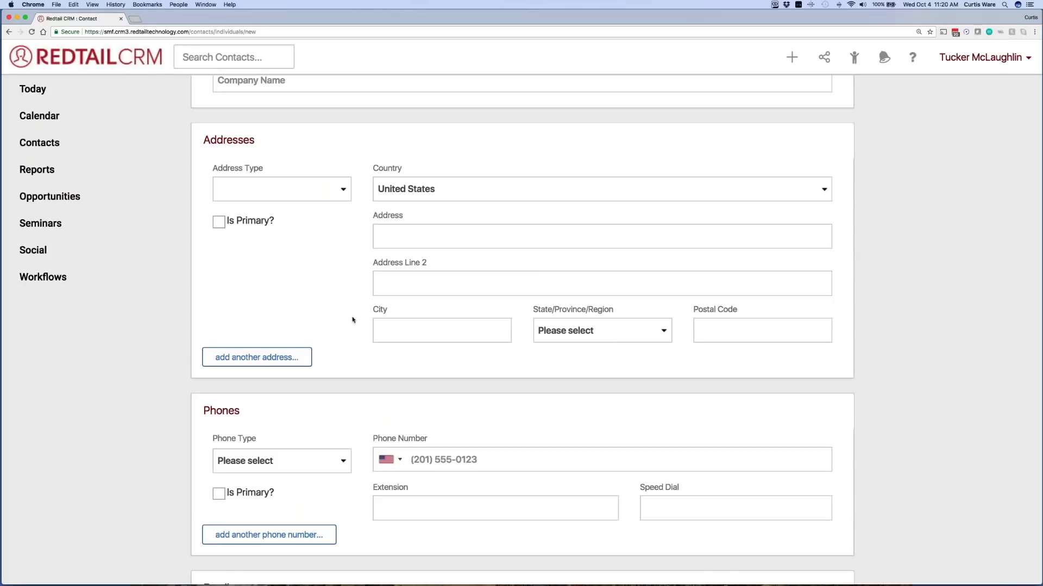
Step: Set the contact's address type to Home and review the remaining address, phone and email fields
left_click(335, 190)
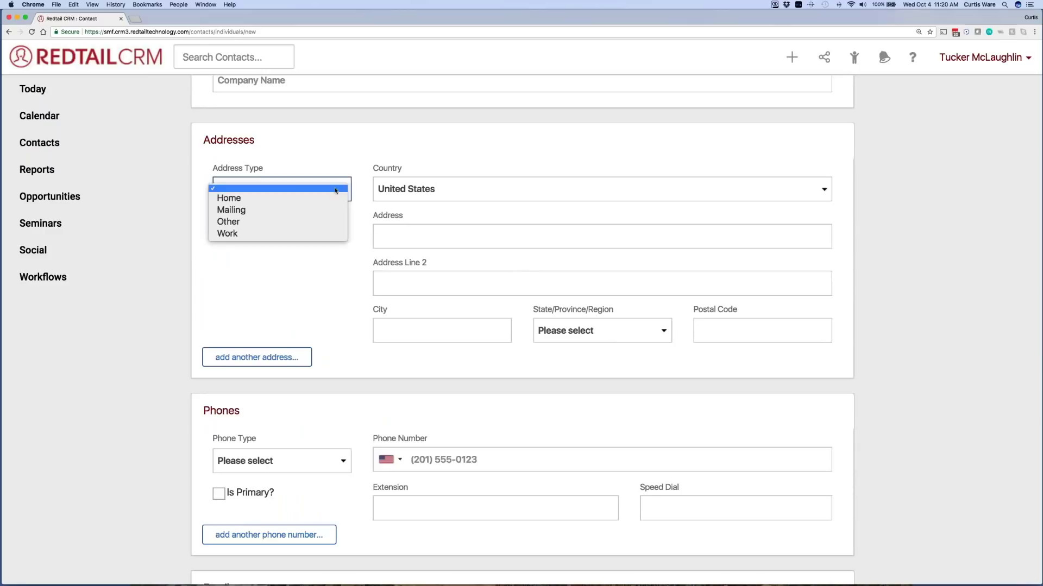
left_click(333, 198)
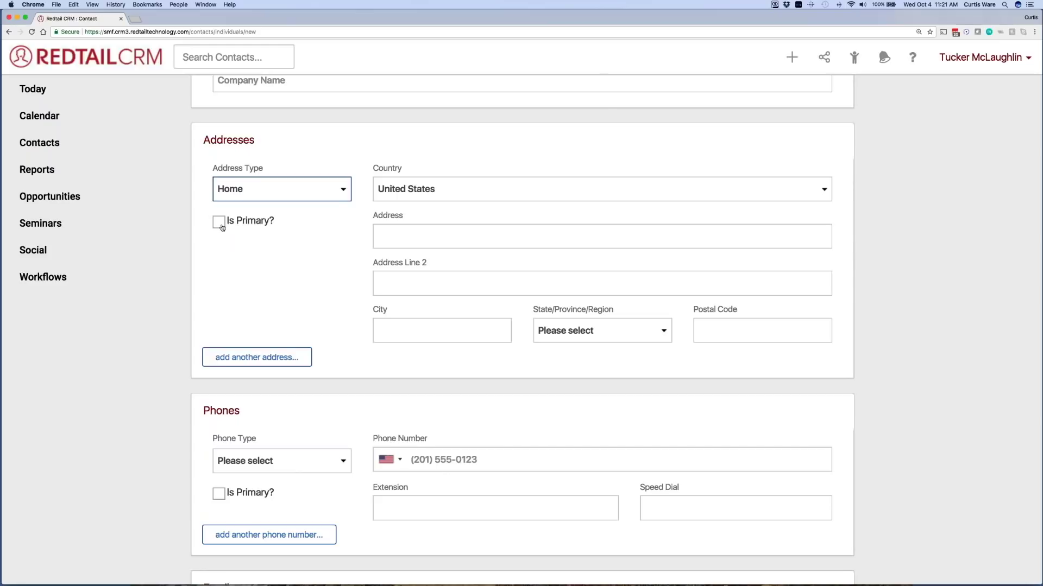
scroll(221, 227, "down", 6)
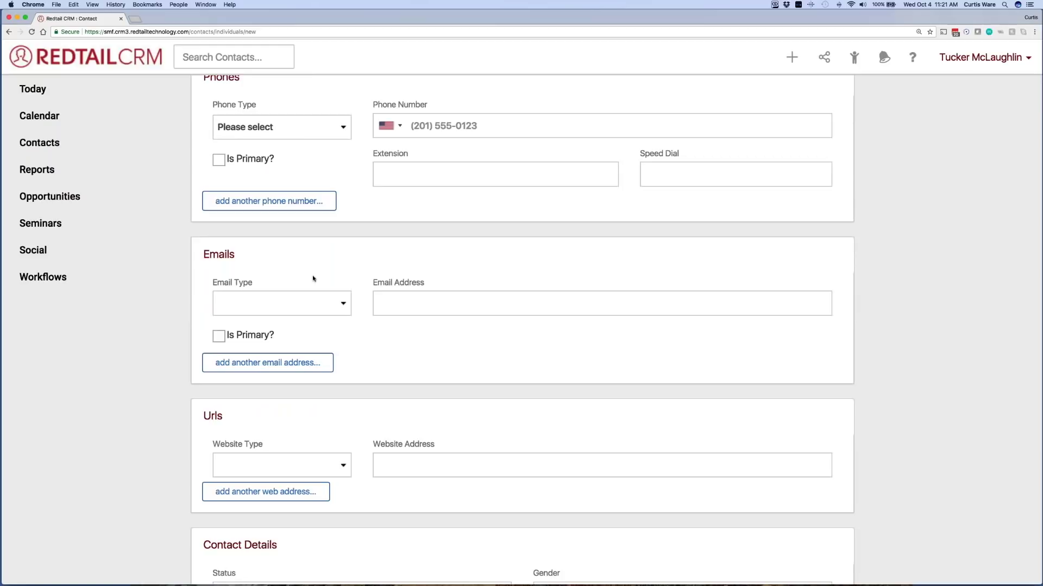
scroll(313, 279, "up", 3)
scroll(313, 279, "up", 2)
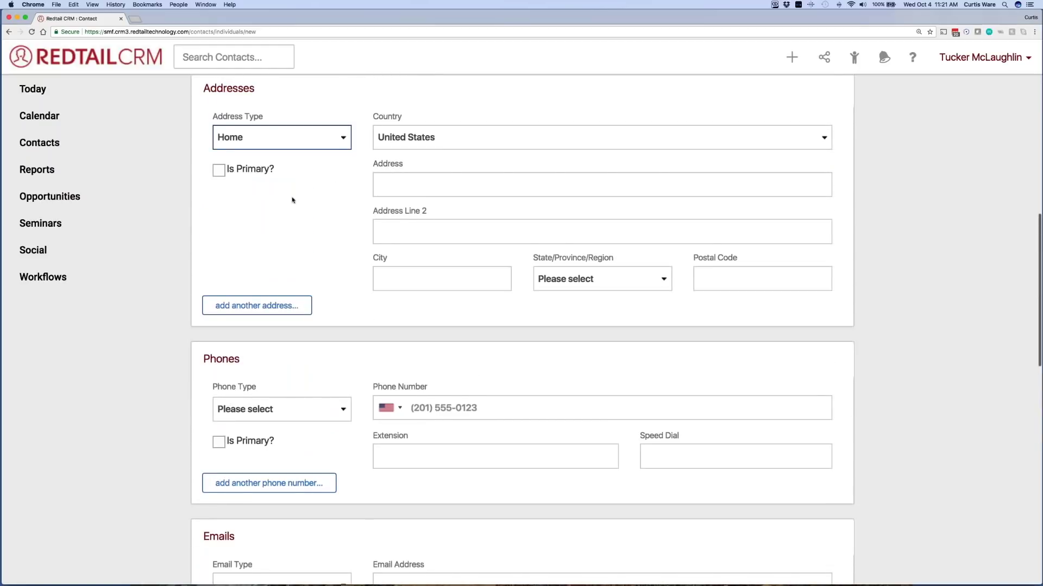
scroll(326, 298, "down", 1)
scroll(391, 456, "down", 3)
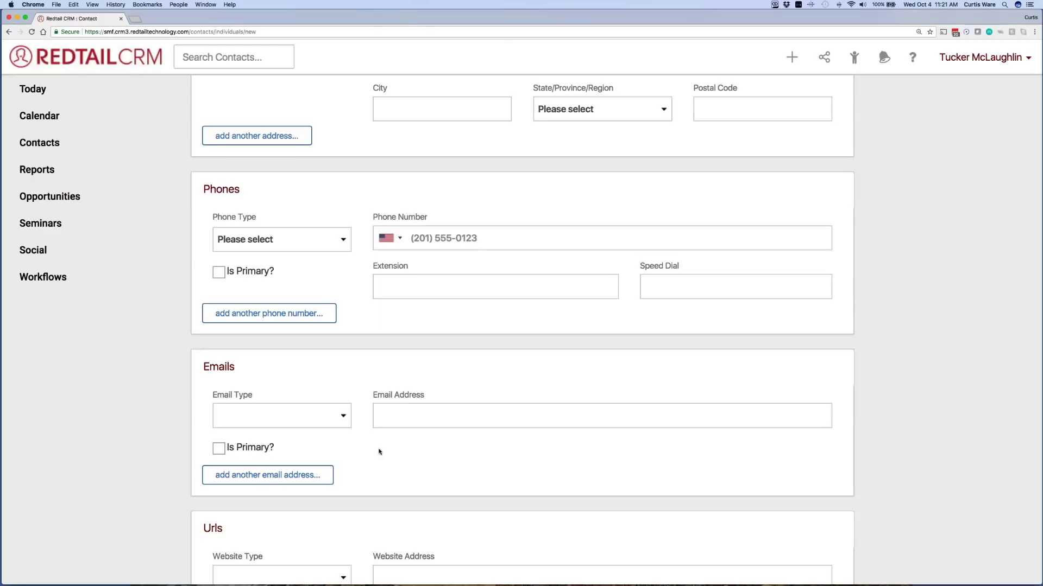
Step: In the contact details, set the status to Active Client and the category to AAA, leaving the gender unselected
scroll(378, 452, "down", 7)
scroll(379, 452, "down", 2)
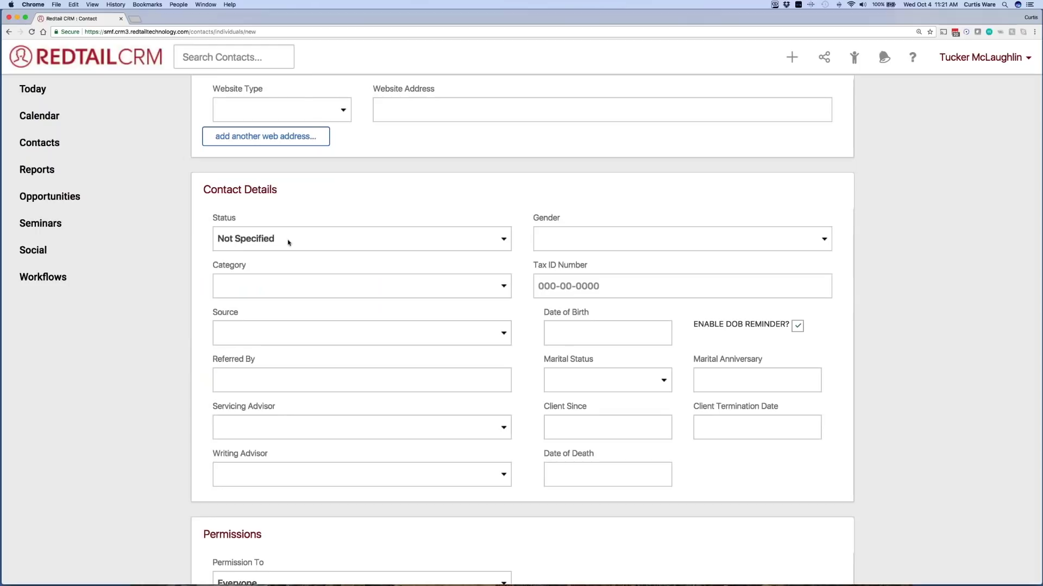
left_click(288, 243)
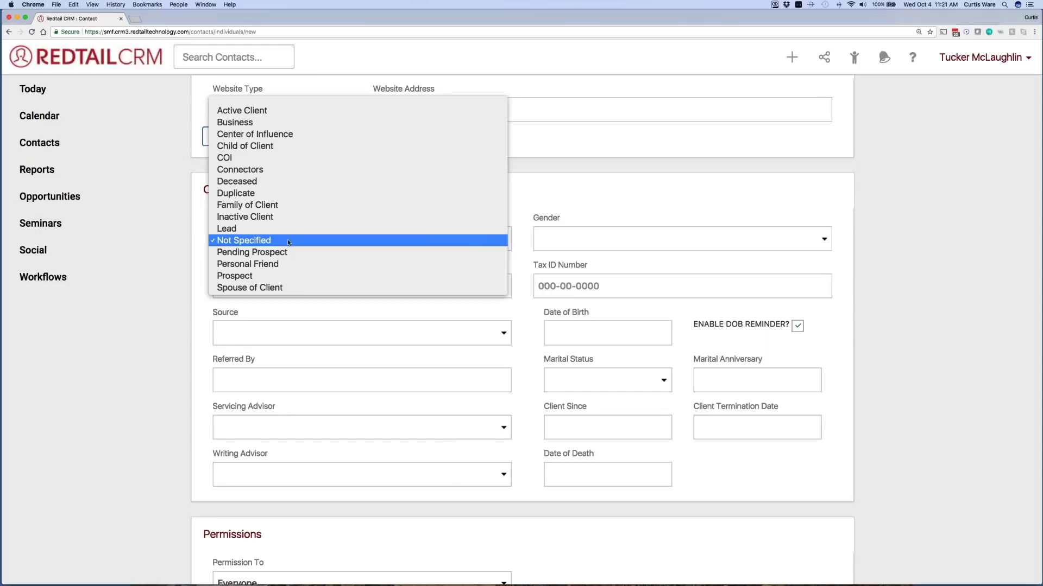
left_click(295, 116)
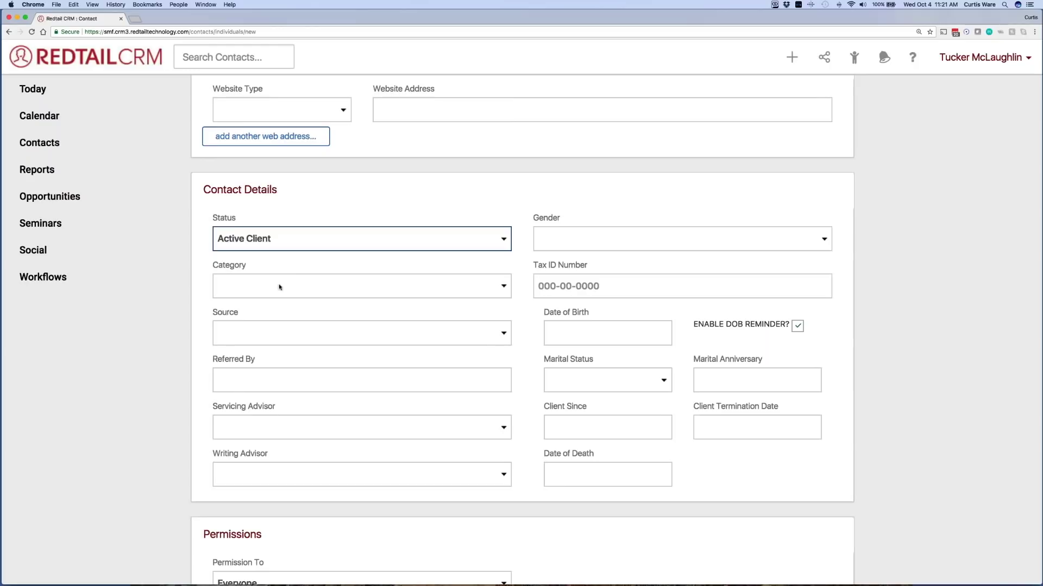
left_click(279, 287)
left_click(277, 323)
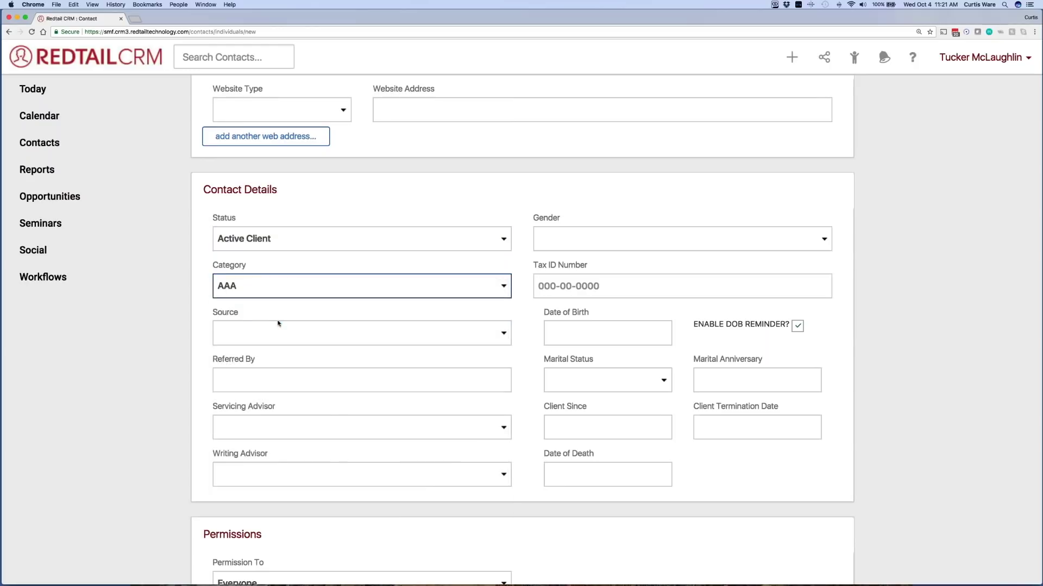
left_click(563, 243)
key("Escape")
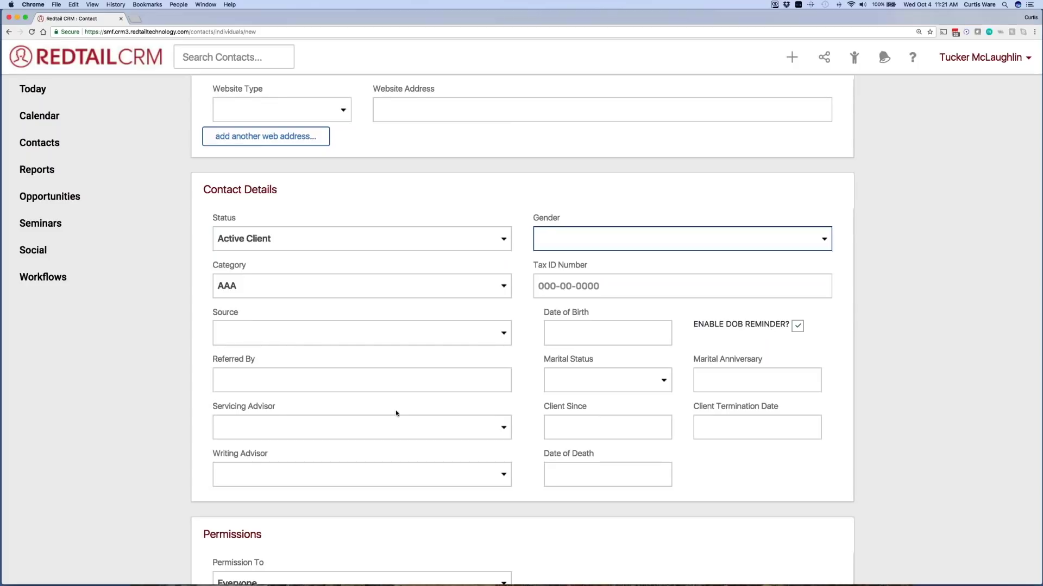
Step: Try restricting the new contact's permission to the Client Service Team, and return the permission to Everyone
scroll(396, 414, "down", 1)
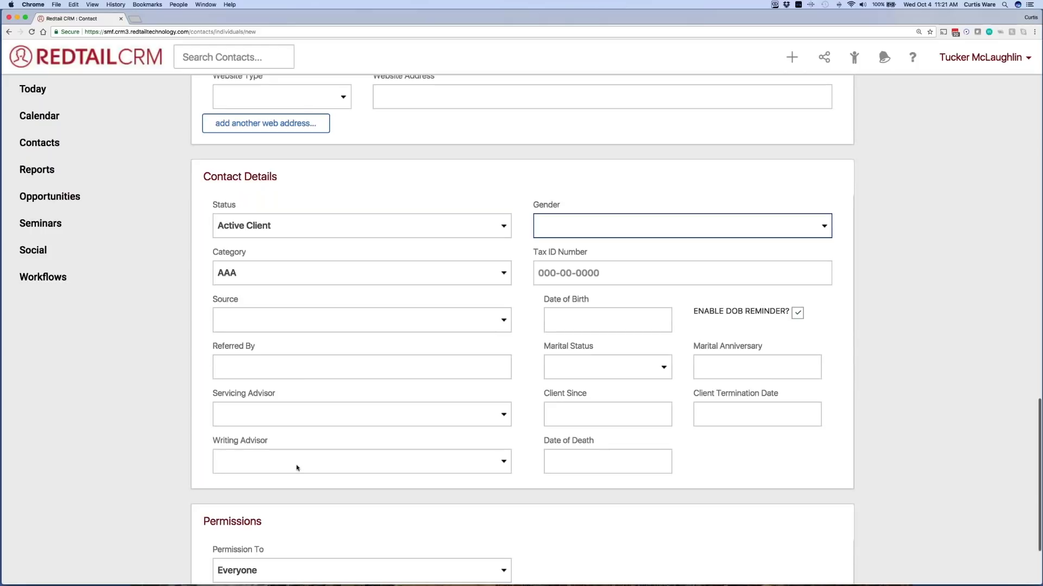
scroll(297, 468, "down", 5)
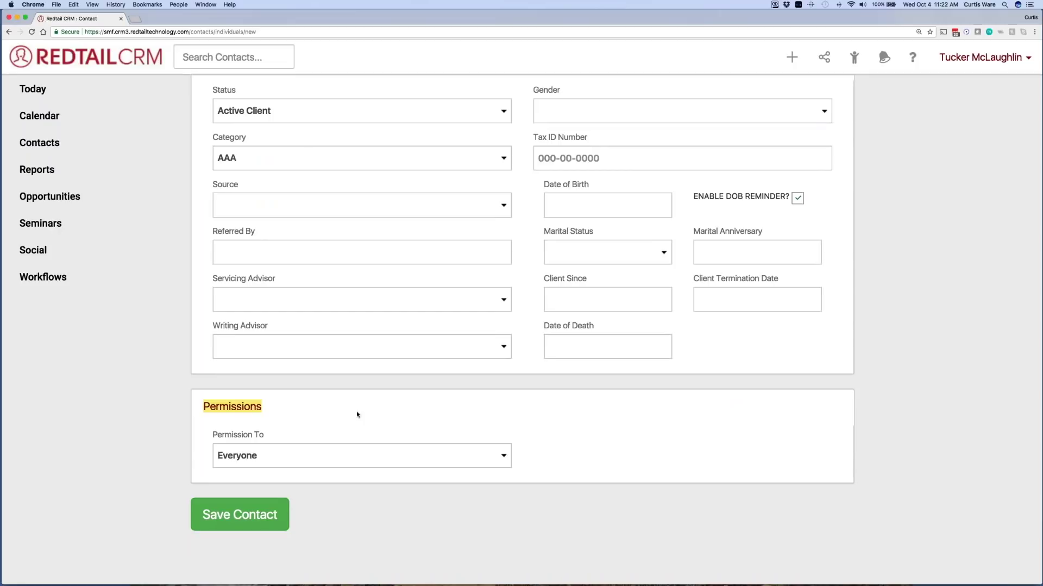
left_click(364, 456)
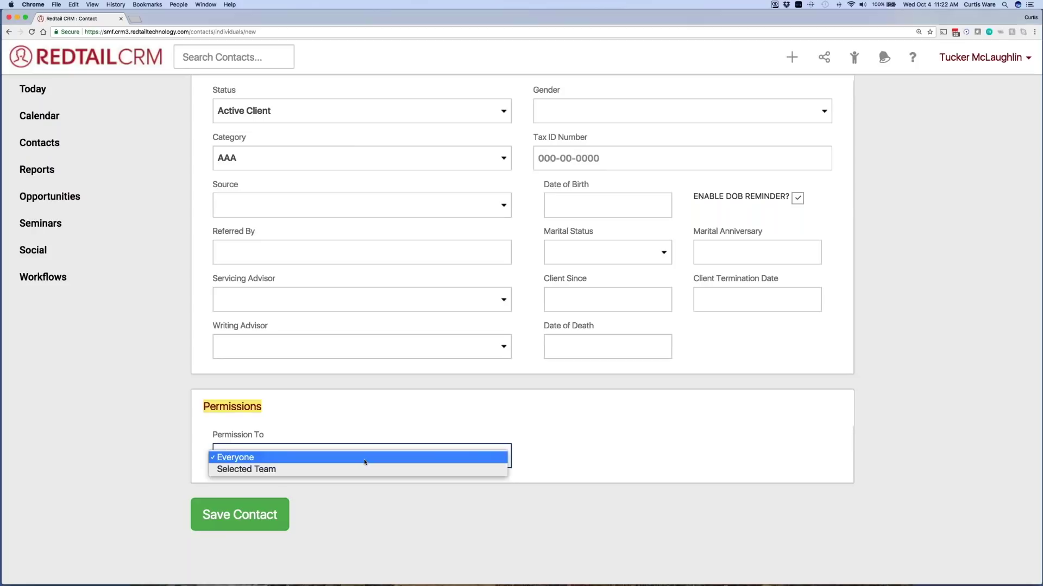
left_click(364, 469)
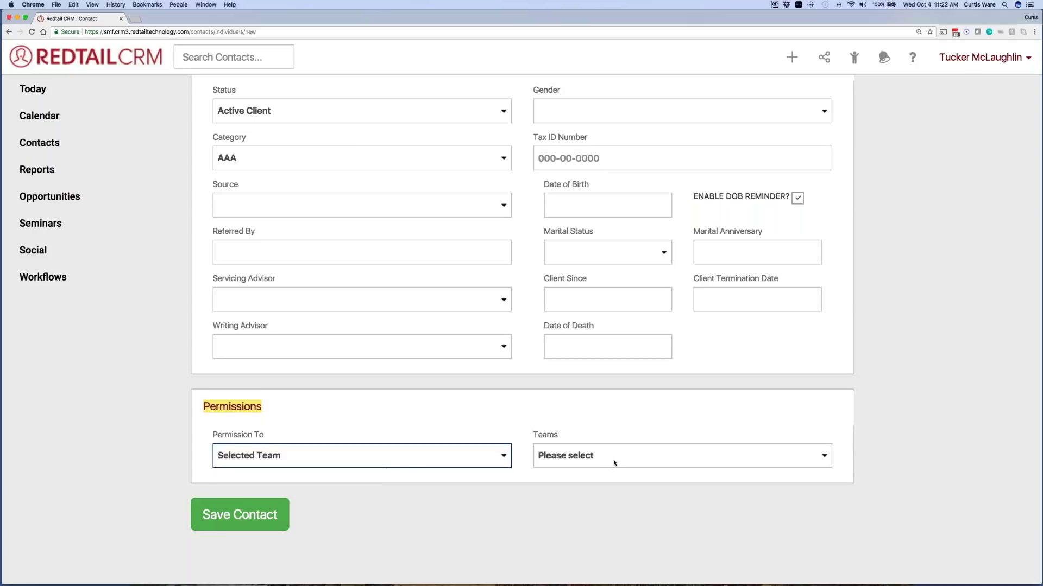
left_click(614, 464)
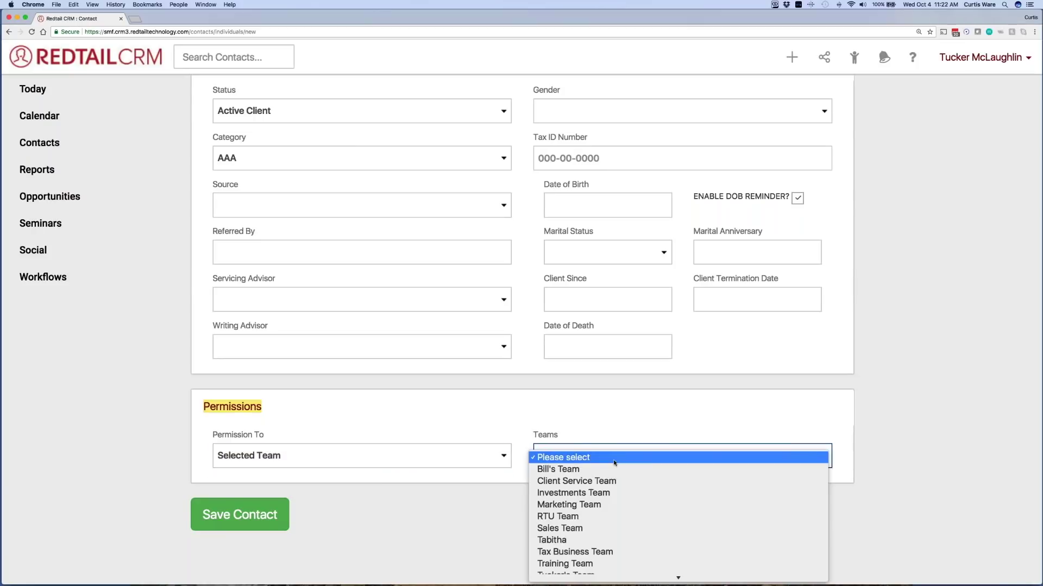
left_click(625, 482)
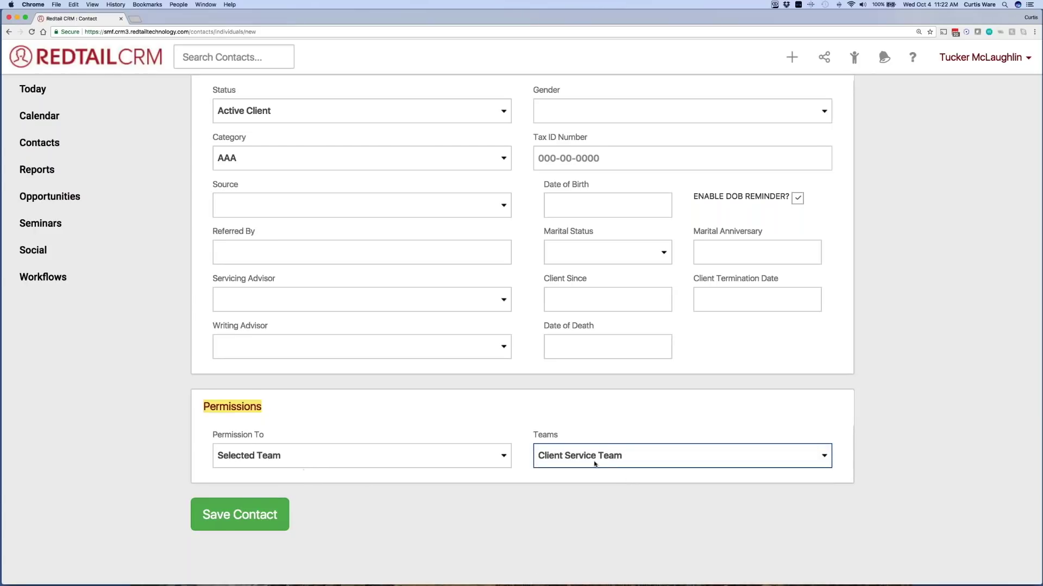
left_click(430, 462)
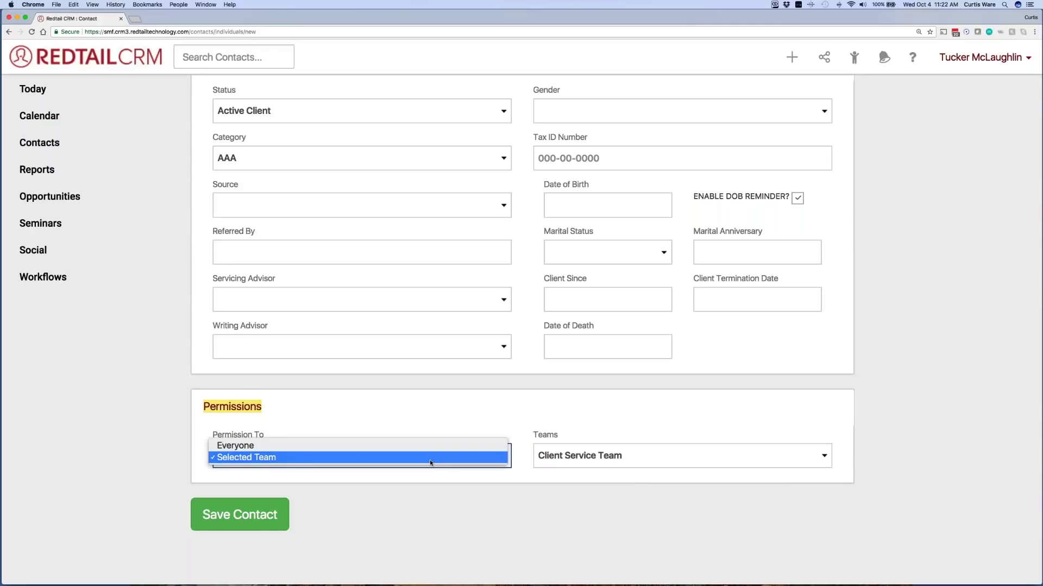
left_click(431, 446)
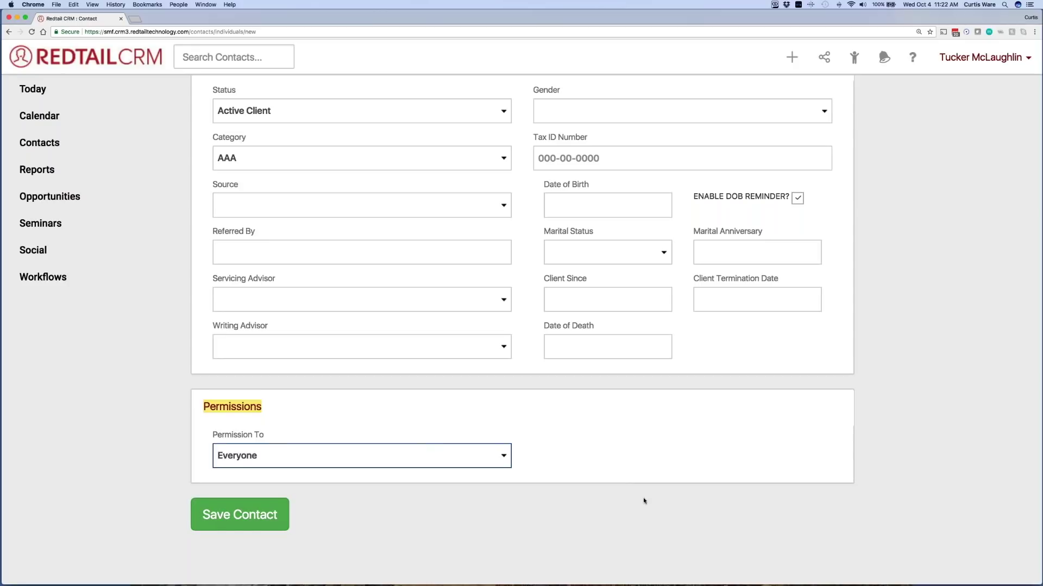
Step: Open the most recently viewed contact, visit the linked spouse's record and return to the contact
left_click(856, 61)
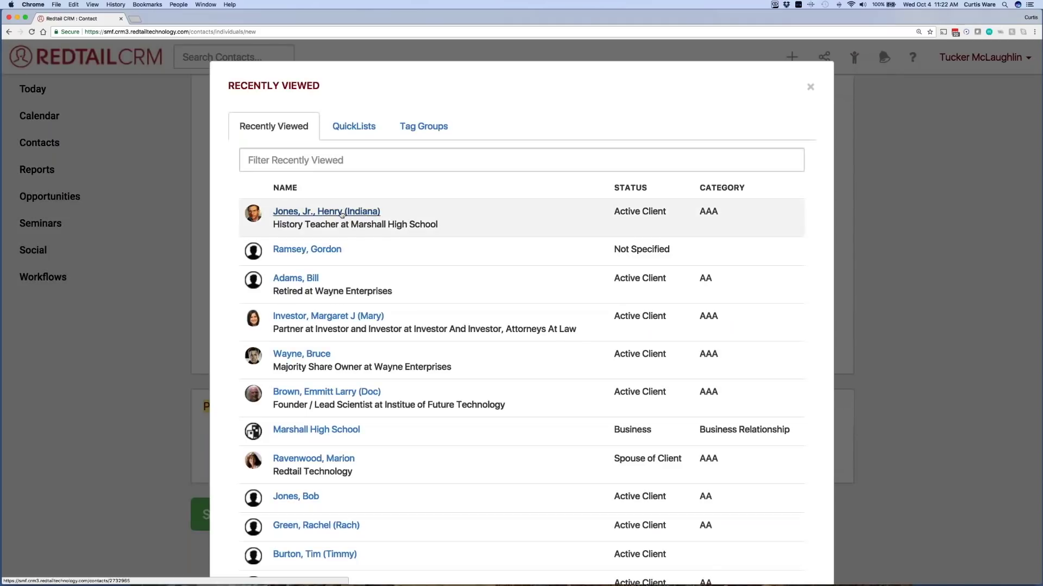
left_click(341, 213)
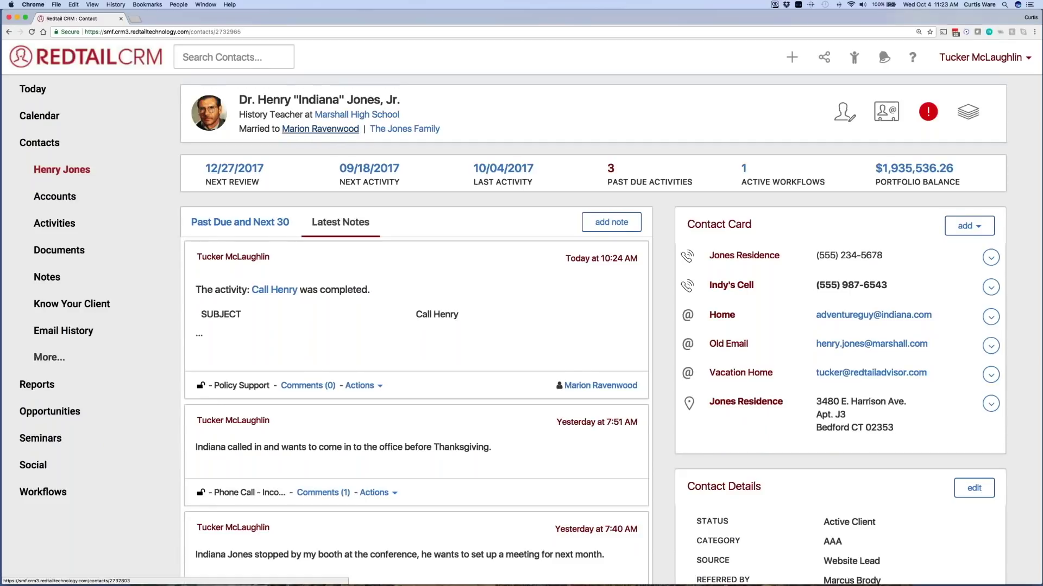
left_click(321, 129)
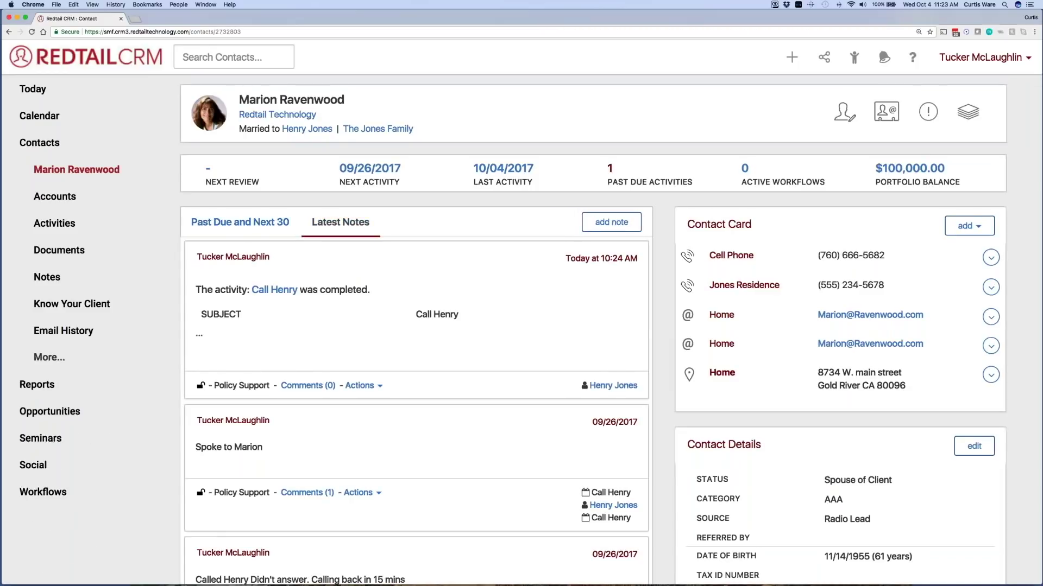
left_click(307, 130)
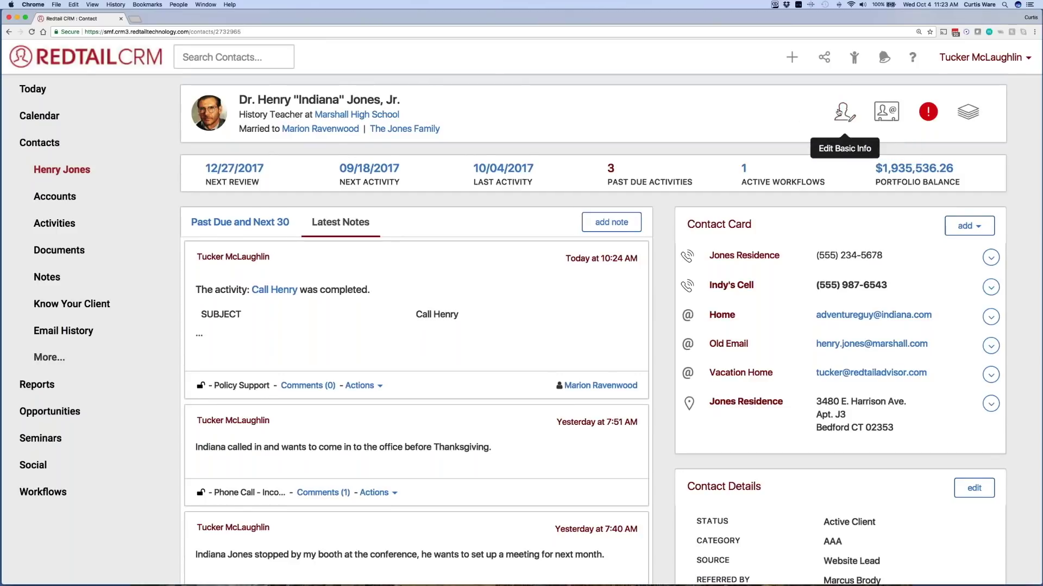
Step: View the contact's basic information form and contact card, closing each without changes
left_click(841, 114)
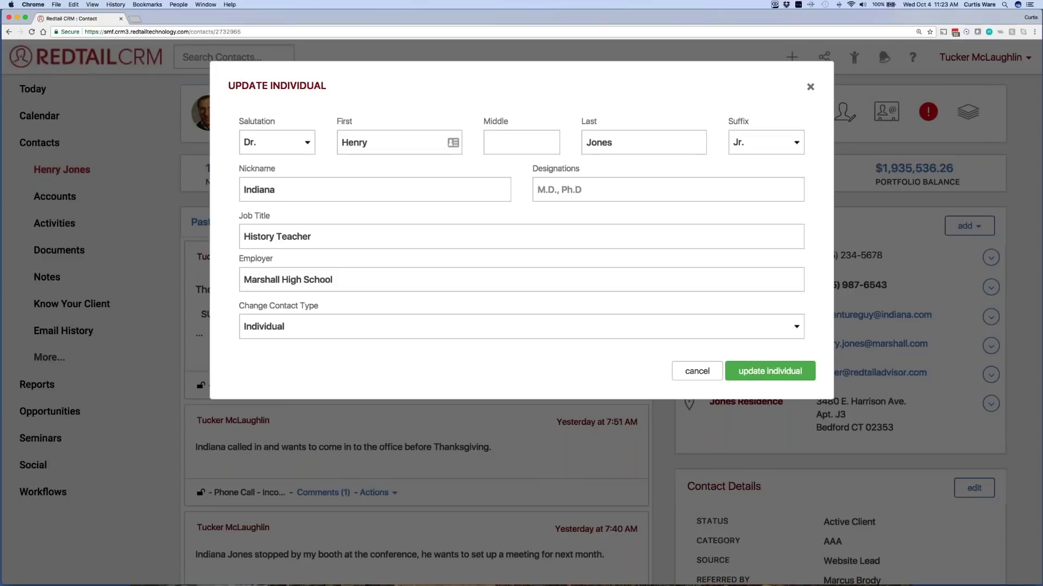
left_click(810, 87)
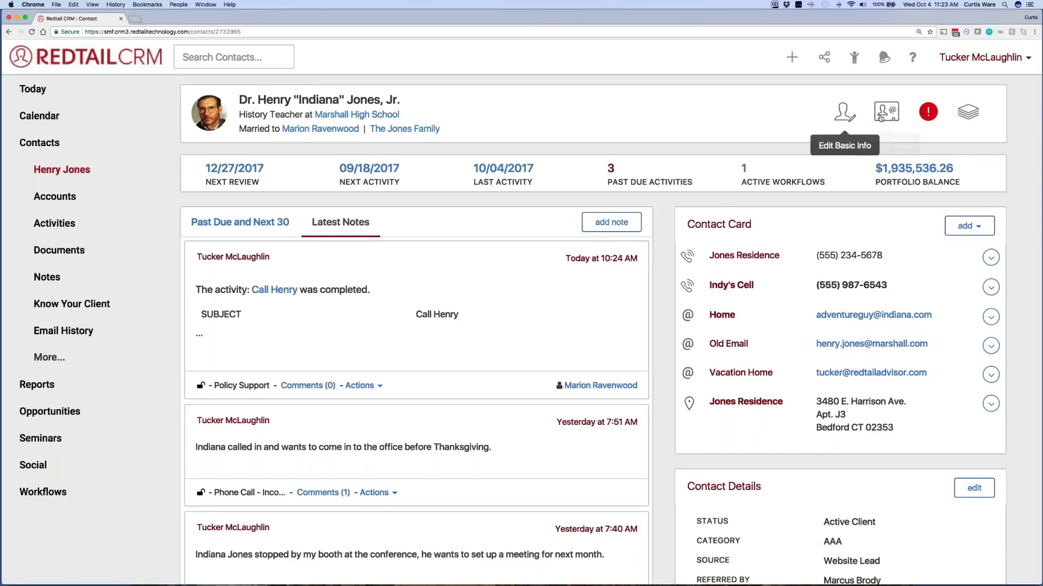
left_click(883, 119)
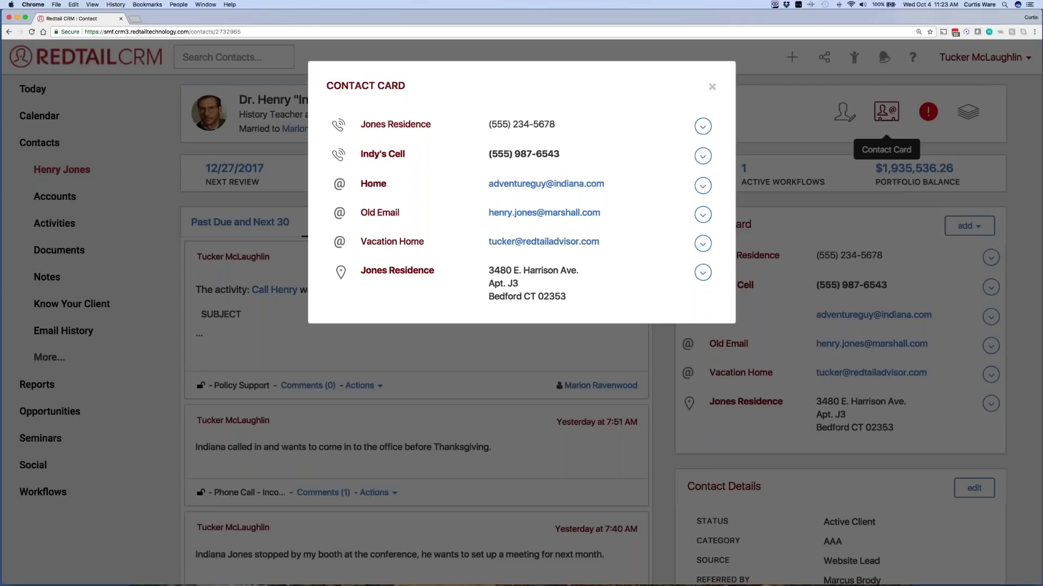
left_click(712, 88)
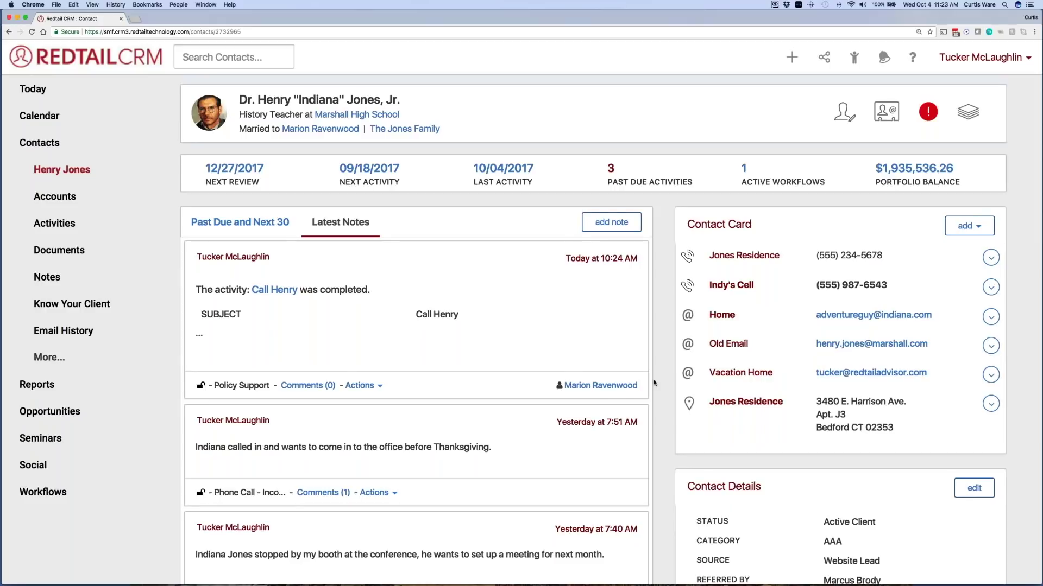
Step: Look over the record's Misc Client Info section, and view the contact card again from there before closing it
scroll(653, 383, "down", 10)
scroll(654, 383, "down", 5)
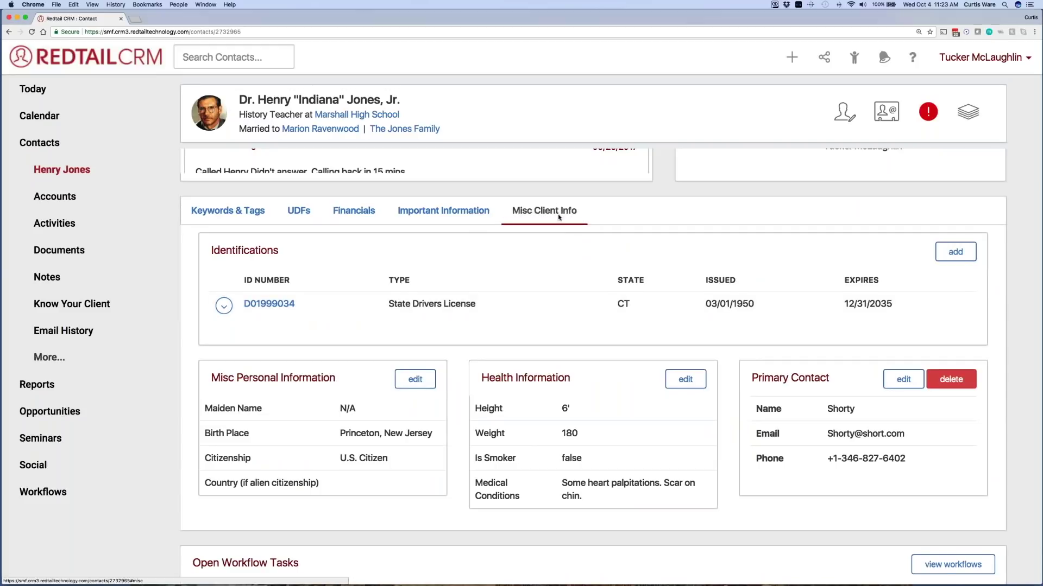
left_click(887, 116)
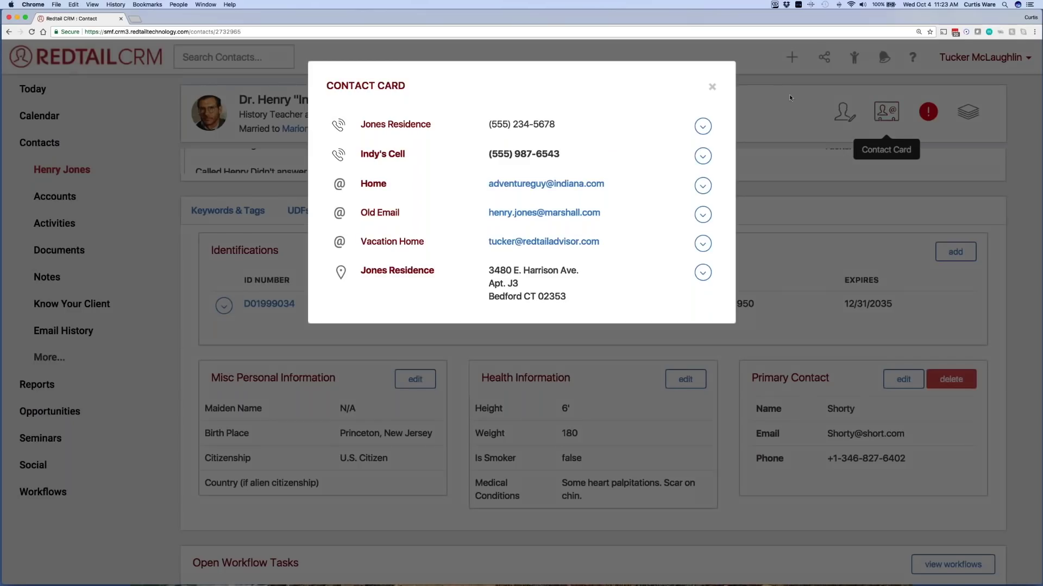
left_click(711, 88)
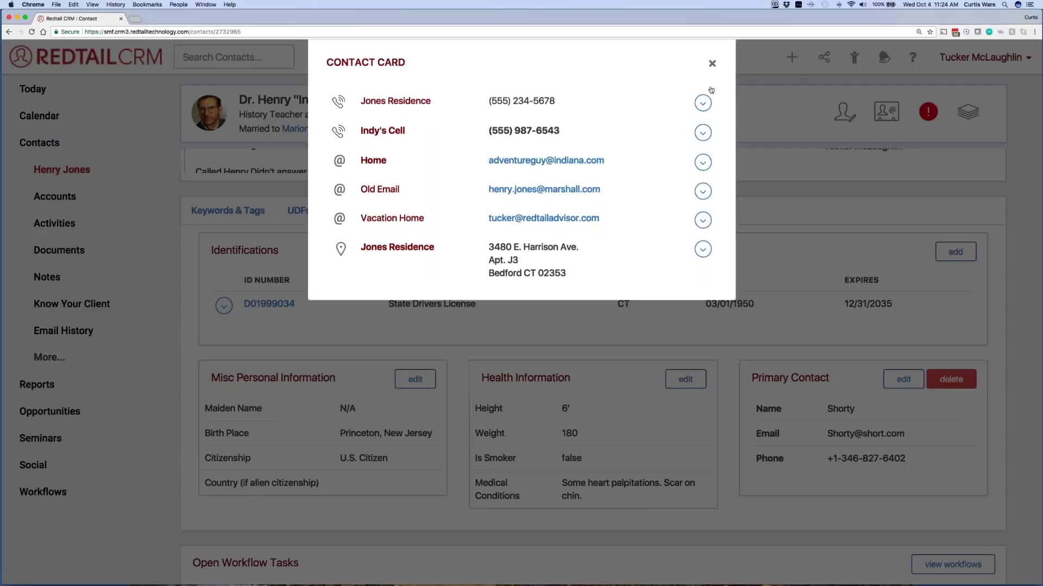
Step: Review the Contact Details section and the Past Due and Next 30 activities, returning to Latest Notes
scroll(592, 266, "up", 10)
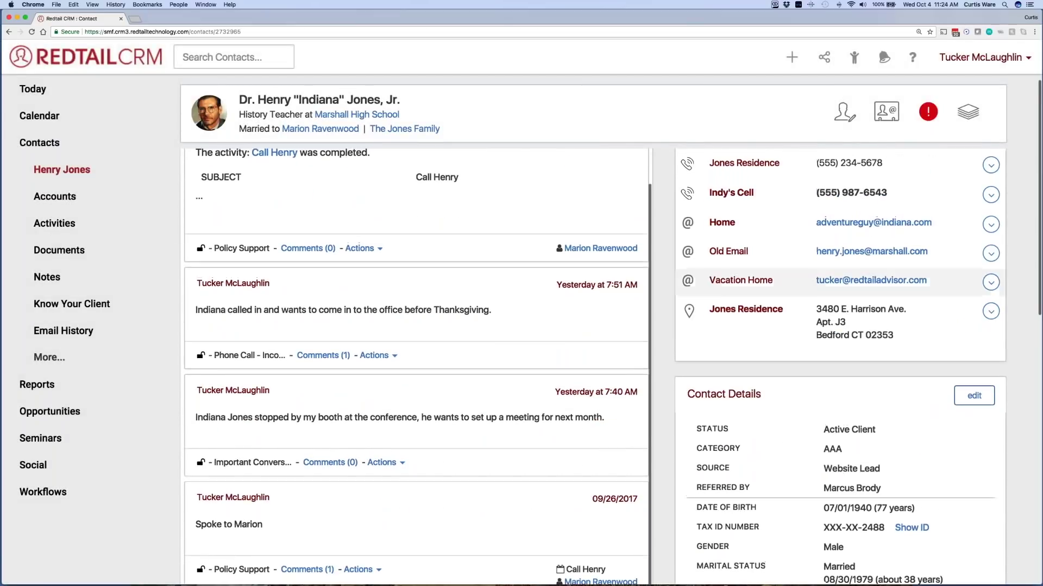
scroll(765, 204, "down", 5)
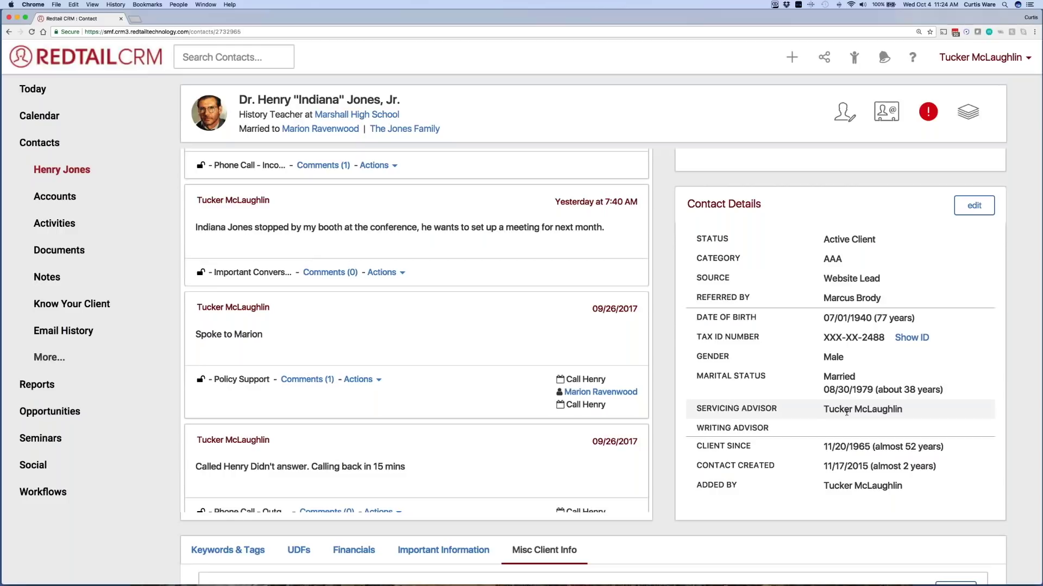
scroll(668, 376, "up", 5)
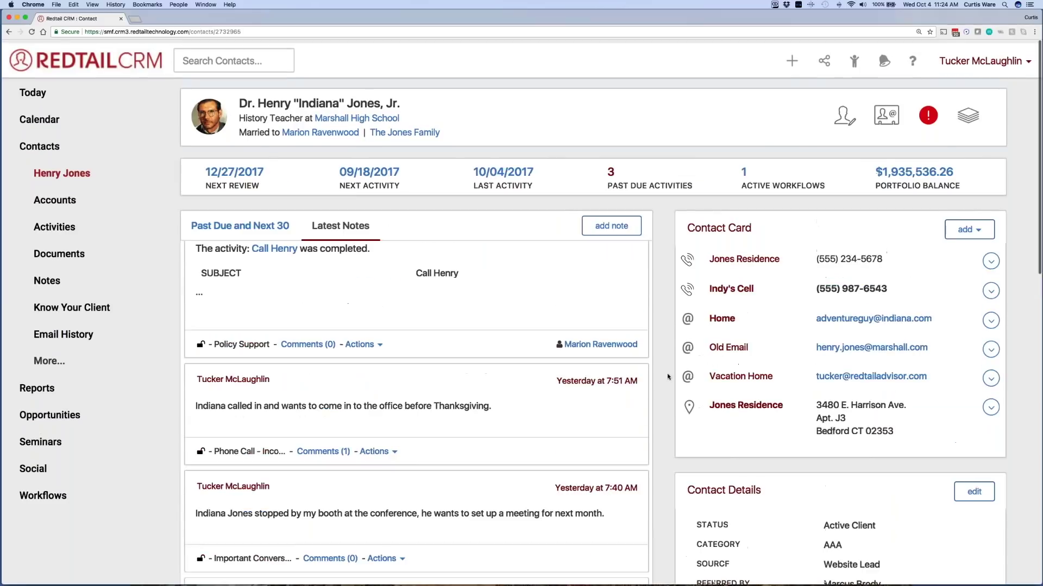
scroll(413, 381, "up", 2)
scroll(274, 260, "up", 2)
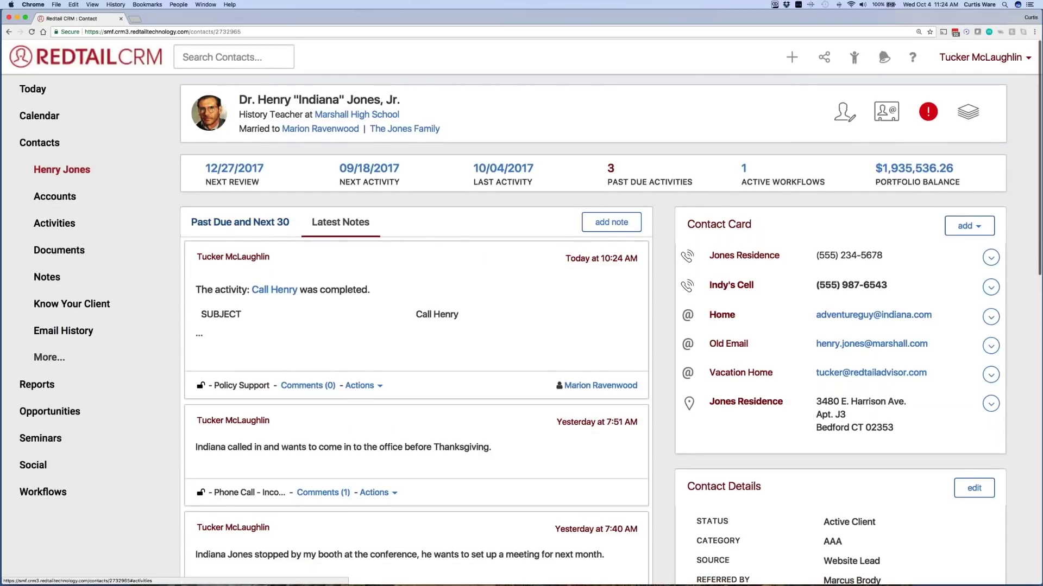
left_click(244, 225)
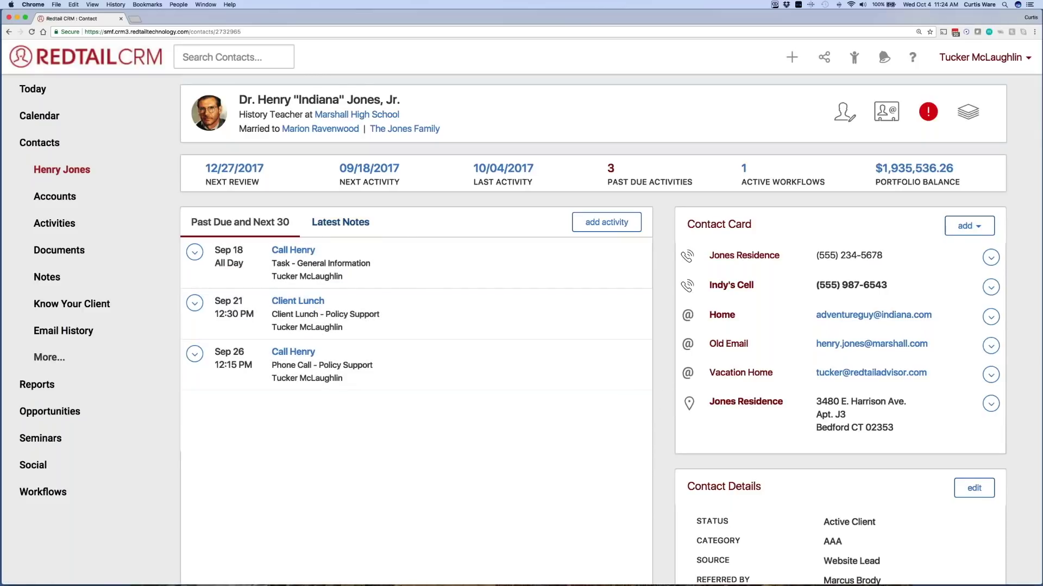
left_click(341, 223)
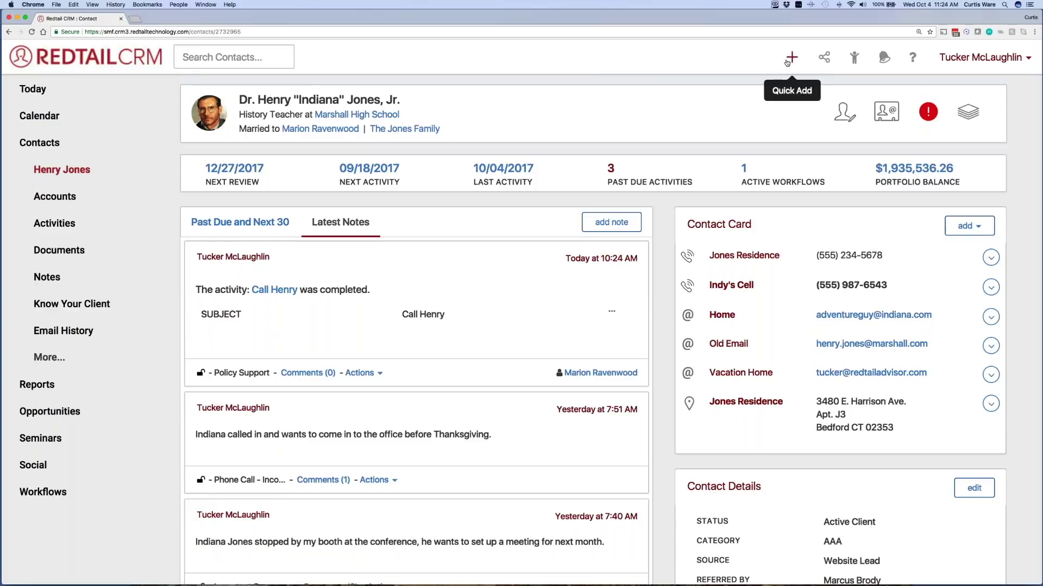
Step: Open a new note for the contact through Quick Add, review its category options and fields, and cancel it
left_click(792, 57)
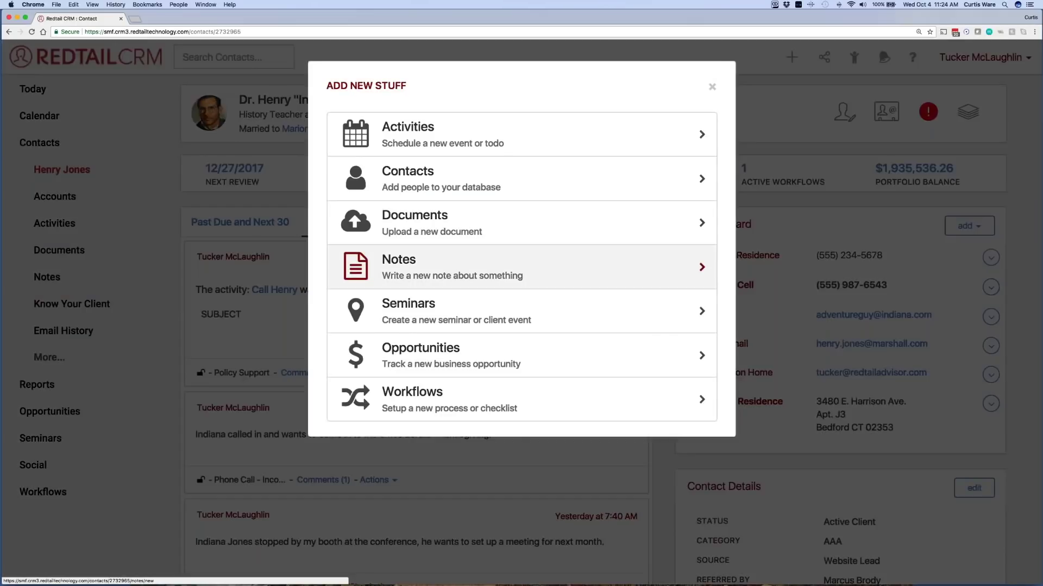
left_click(451, 270)
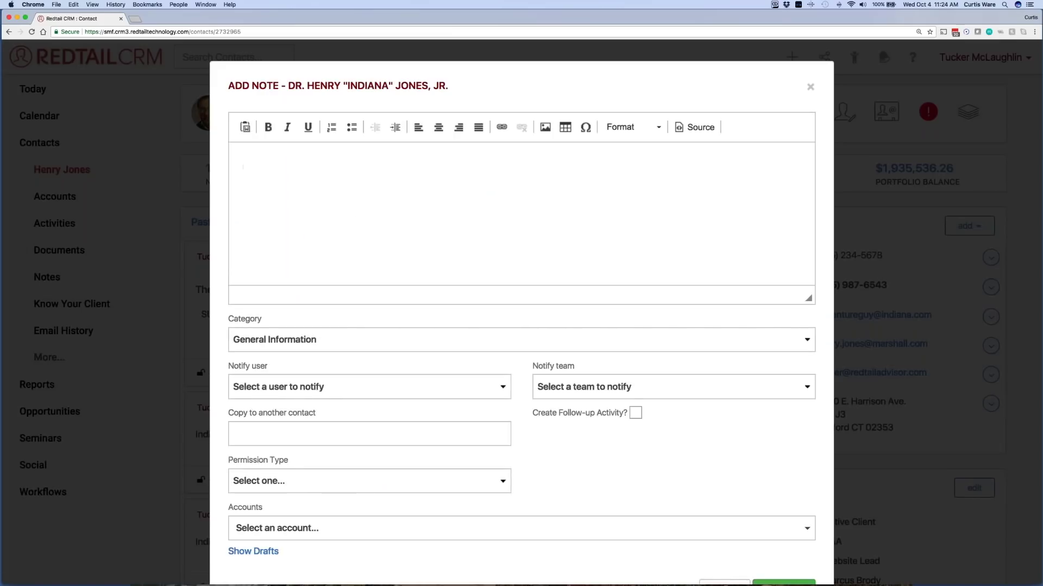
left_click_drag(290, 86, 444, 85)
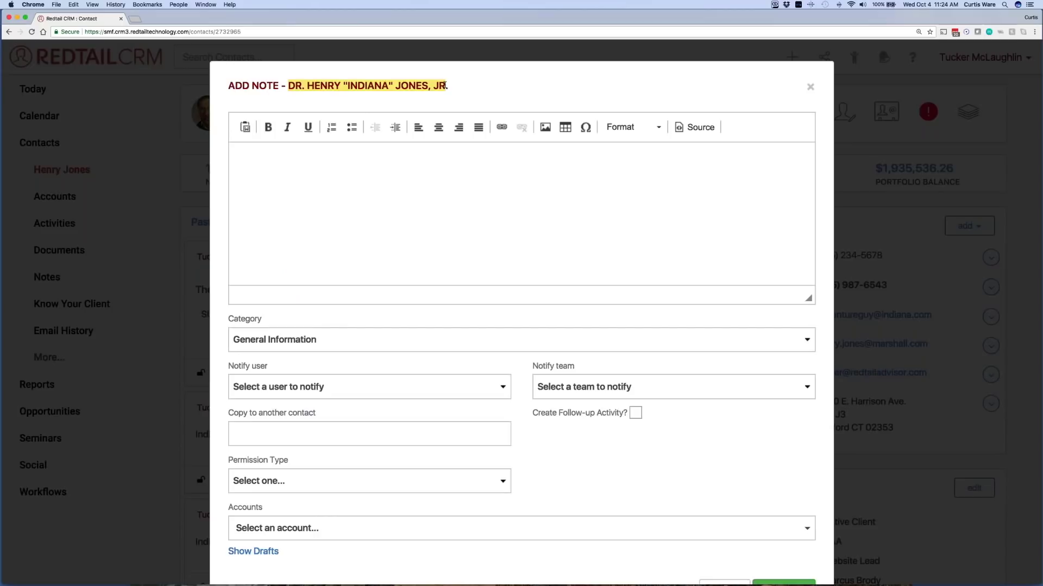
left_click(343, 339)
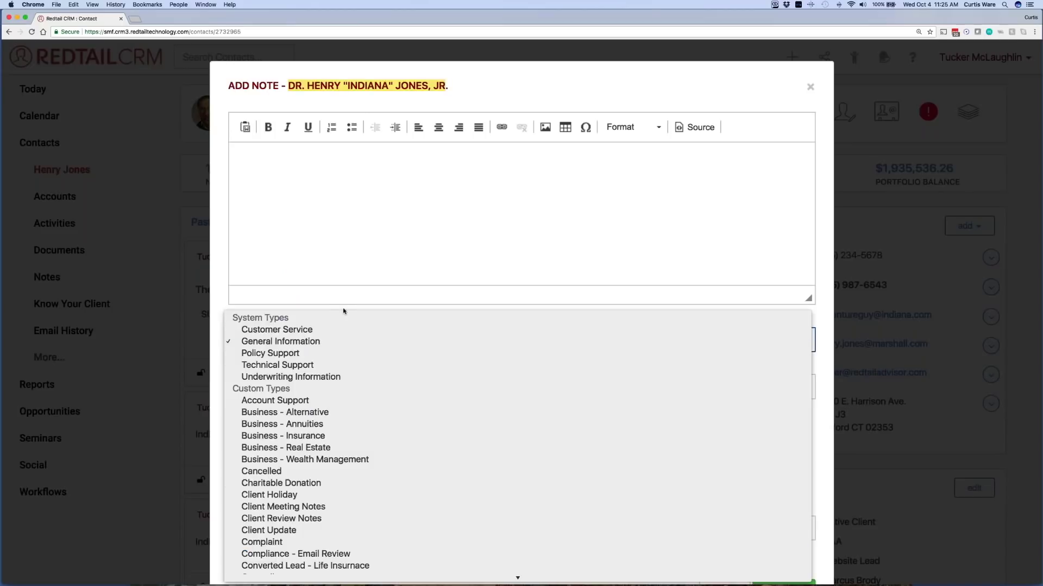
left_click(343, 310)
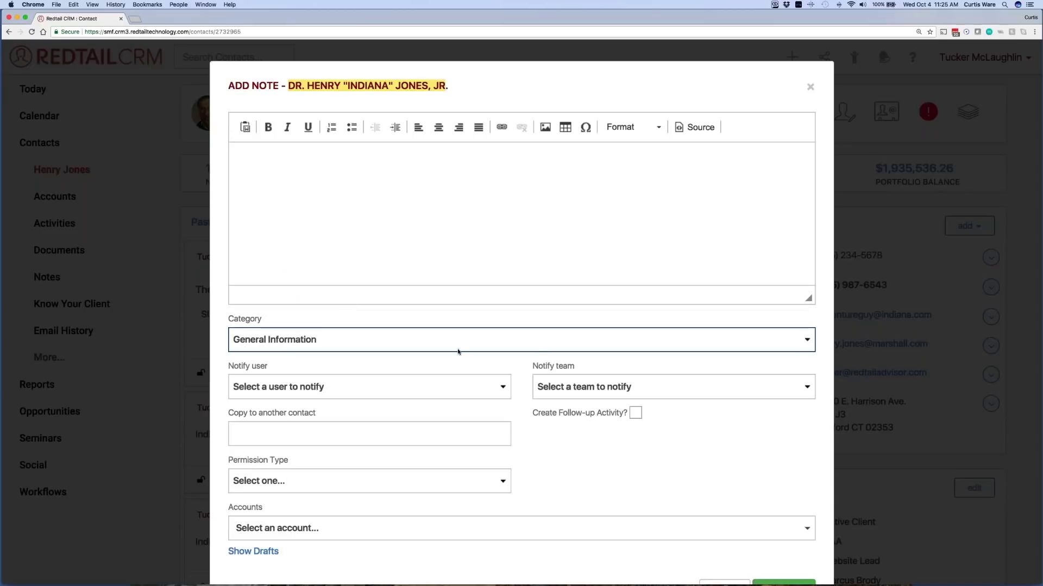
scroll(617, 459, "down", 2)
left_click(723, 535)
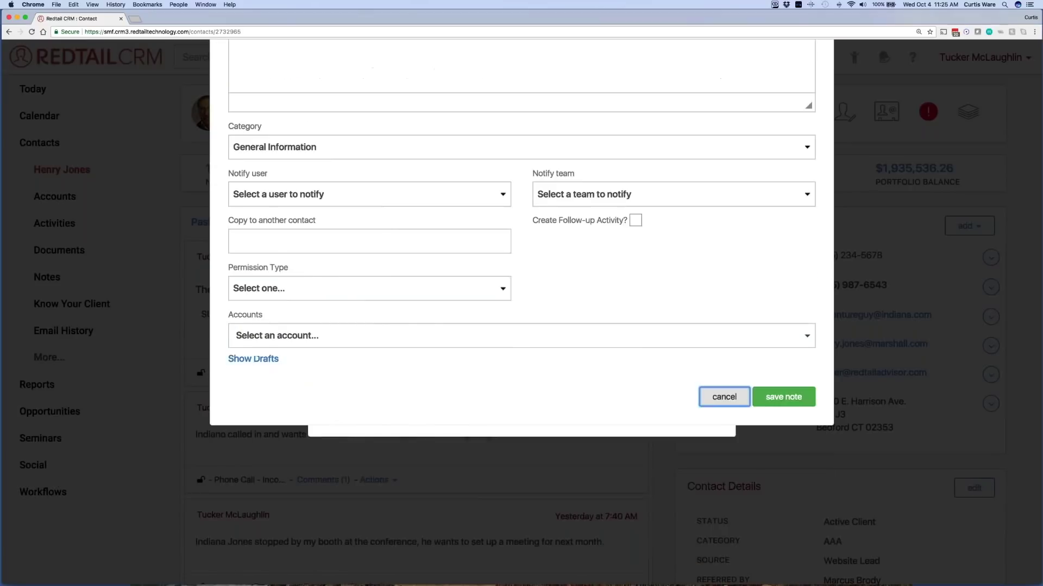
left_click(712, 86)
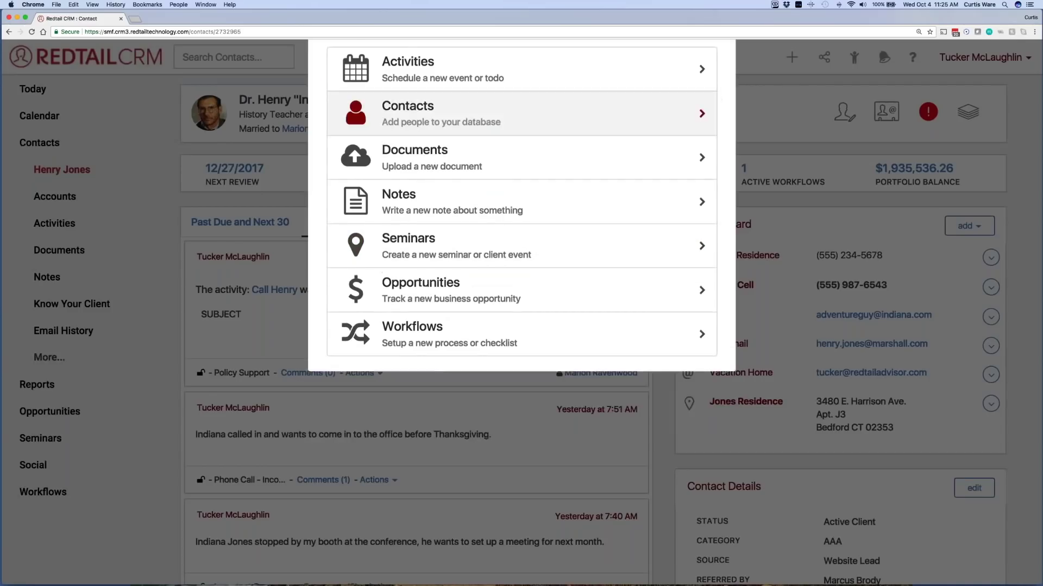
Step: Display the Important Information section of the contact's record
scroll(664, 330, "down", 3)
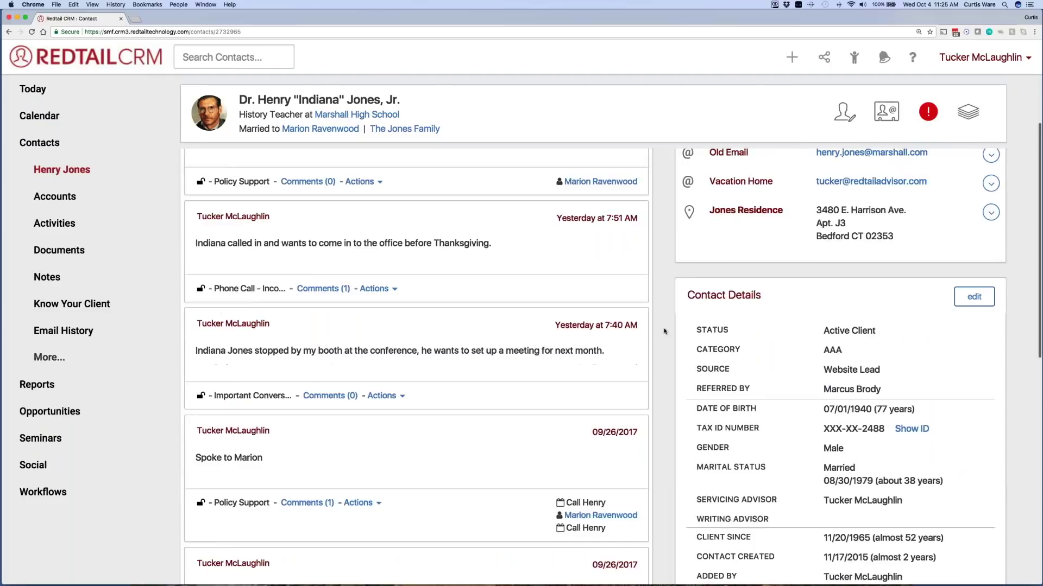
scroll(664, 330, "down", 7)
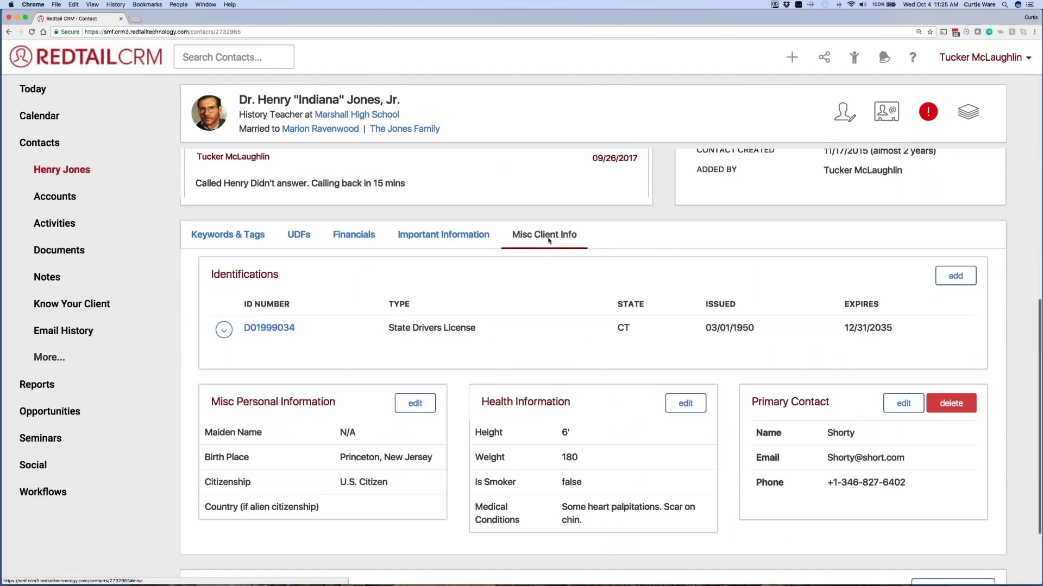
left_click(472, 238)
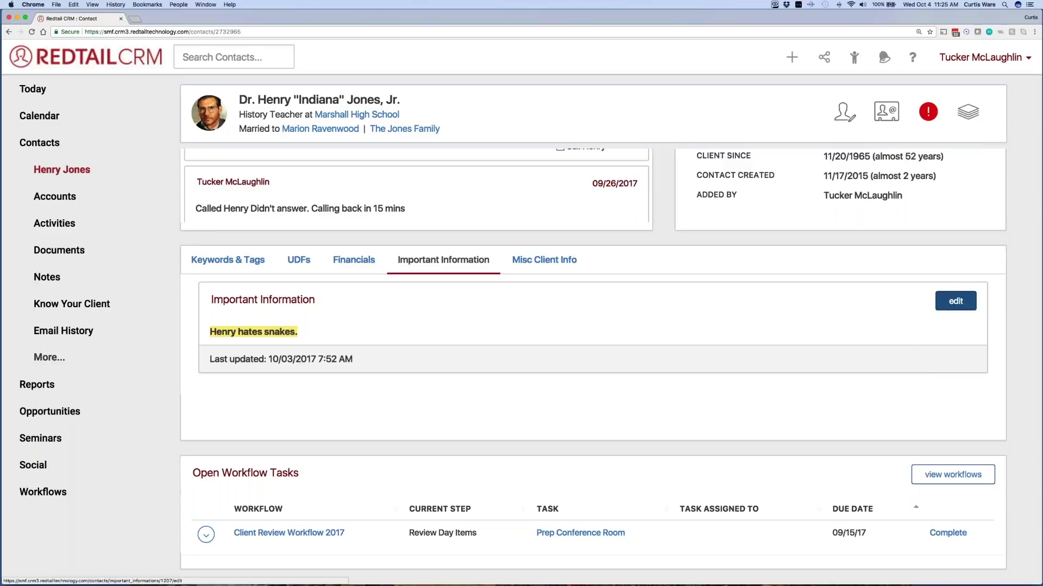
Step: Open the contact's Important Information text for editing, cancel it, and review the Financials section down to Banking
left_click(955, 301)
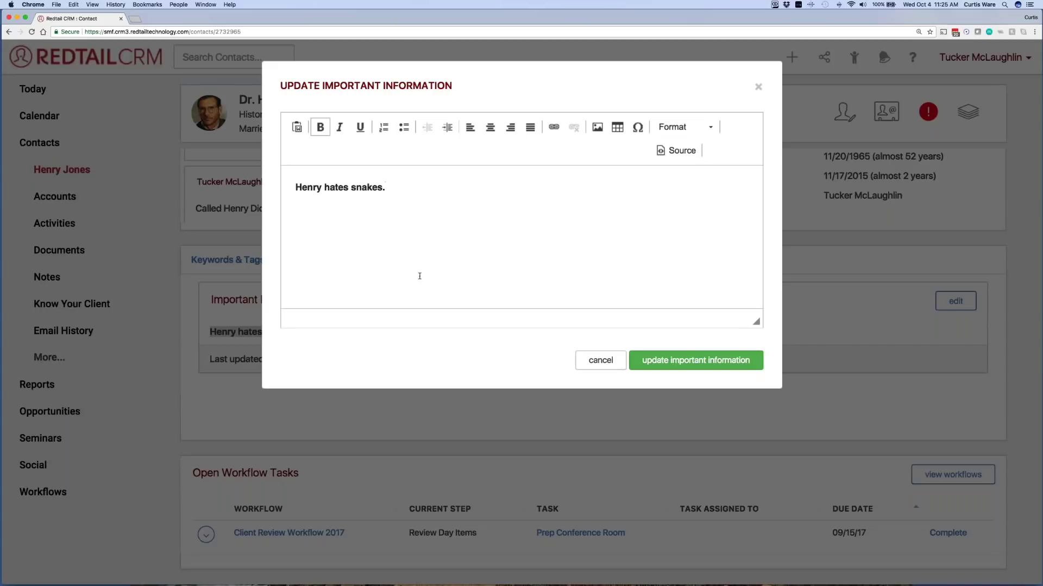
left_click(600, 360)
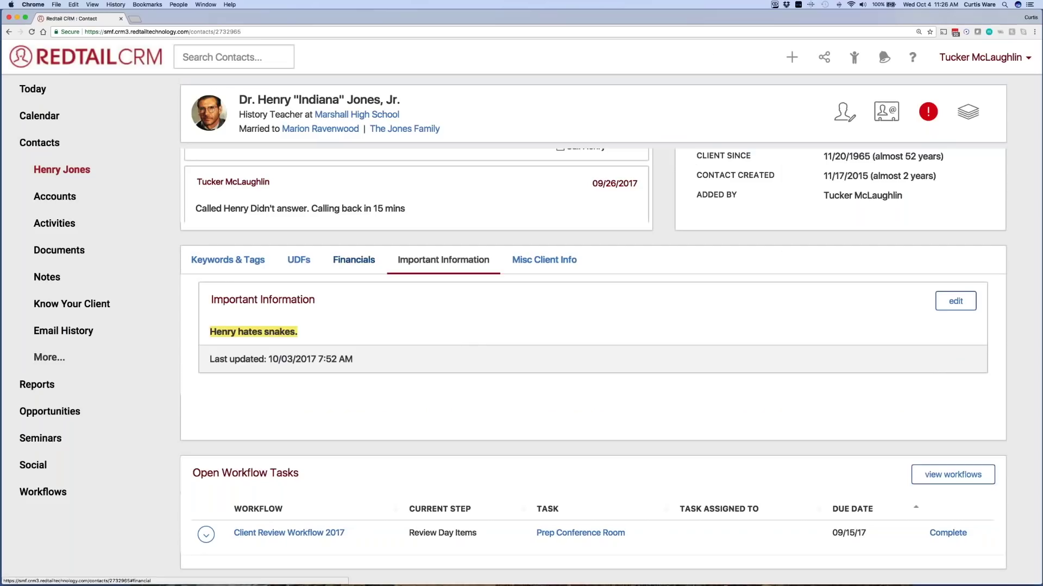
left_click(354, 260)
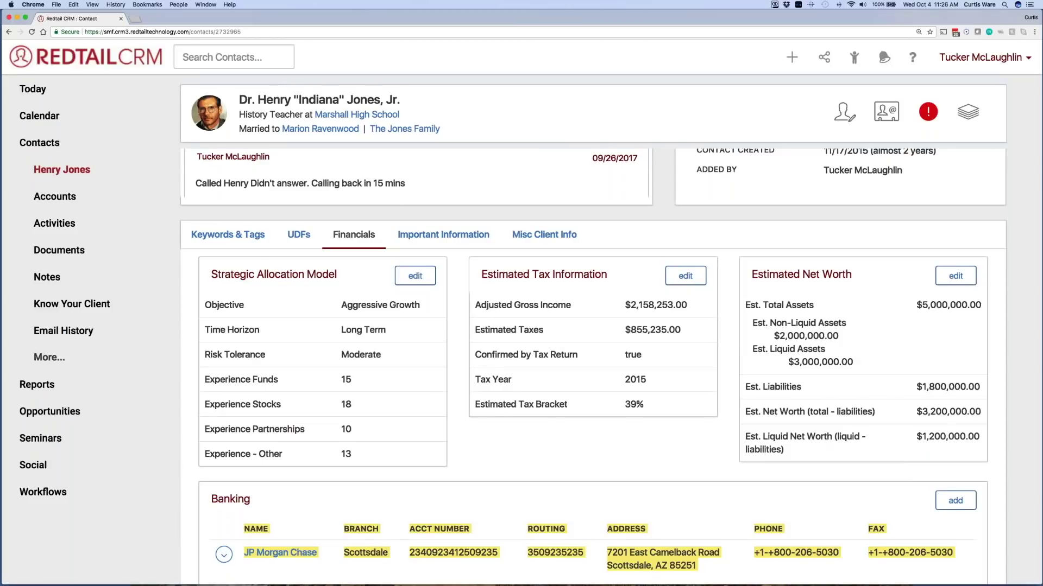
scroll(356, 290, "down", 1)
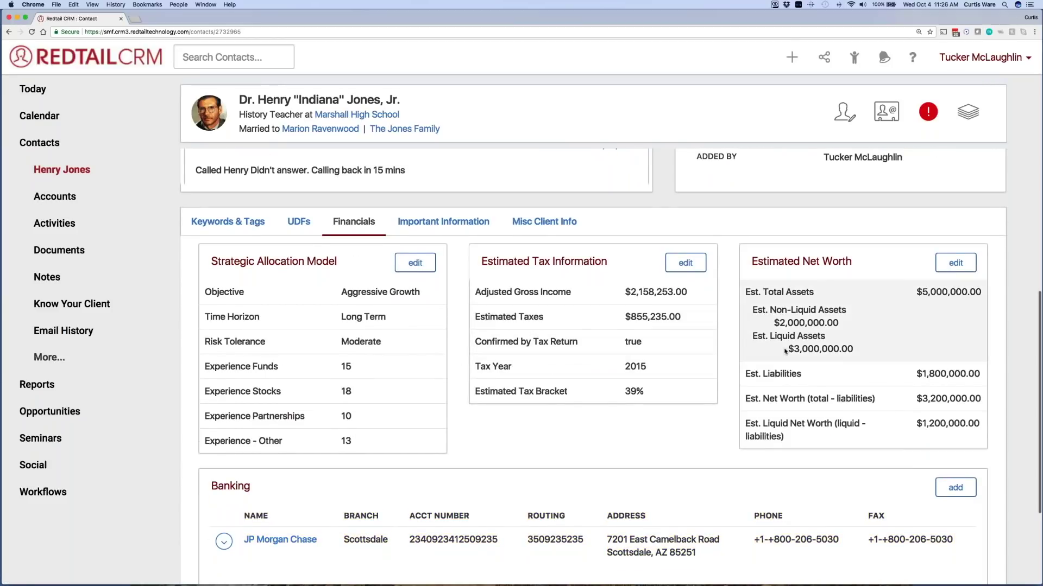
scroll(788, 374, "down", 5)
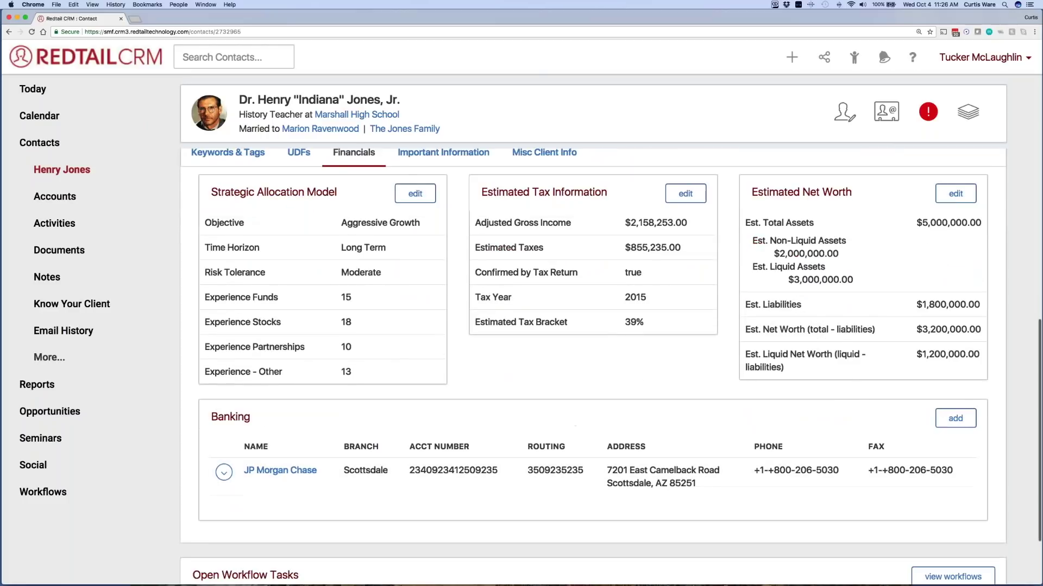
Step: Examine the contact's User Defined Fields, including the Cookie Preference and Favorite Adult Beverage entries
scroll(593, 478, "up", 1)
scroll(593, 380, "up", 10)
left_click(299, 321)
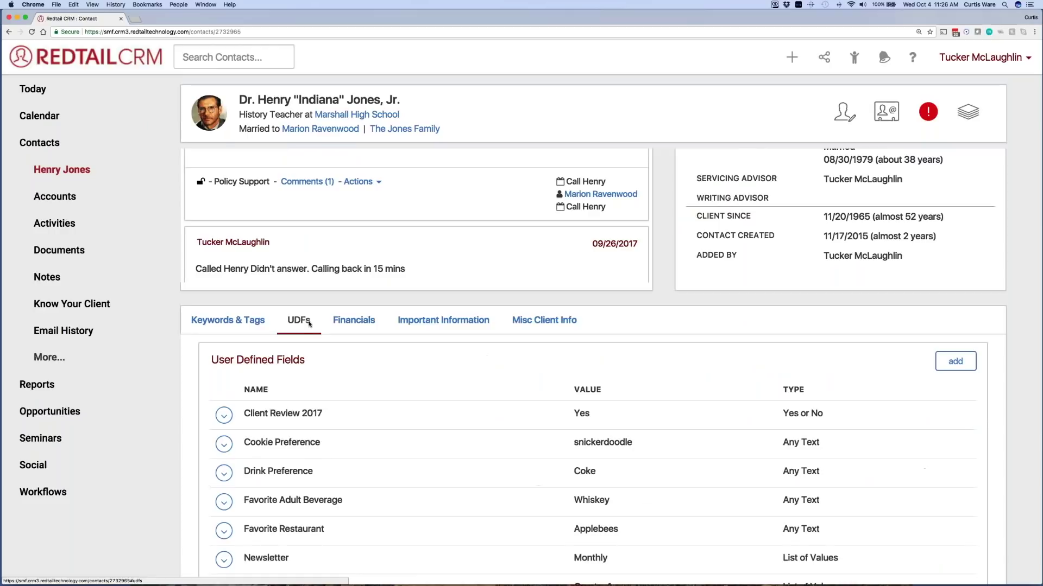
scroll(341, 337, "down", 1)
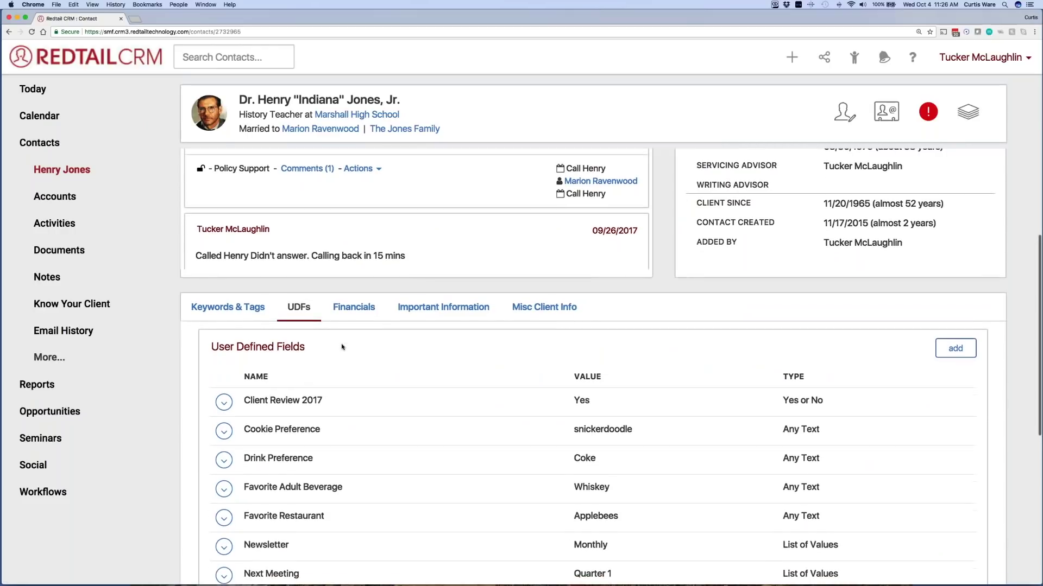
scroll(342, 346, "down", 5)
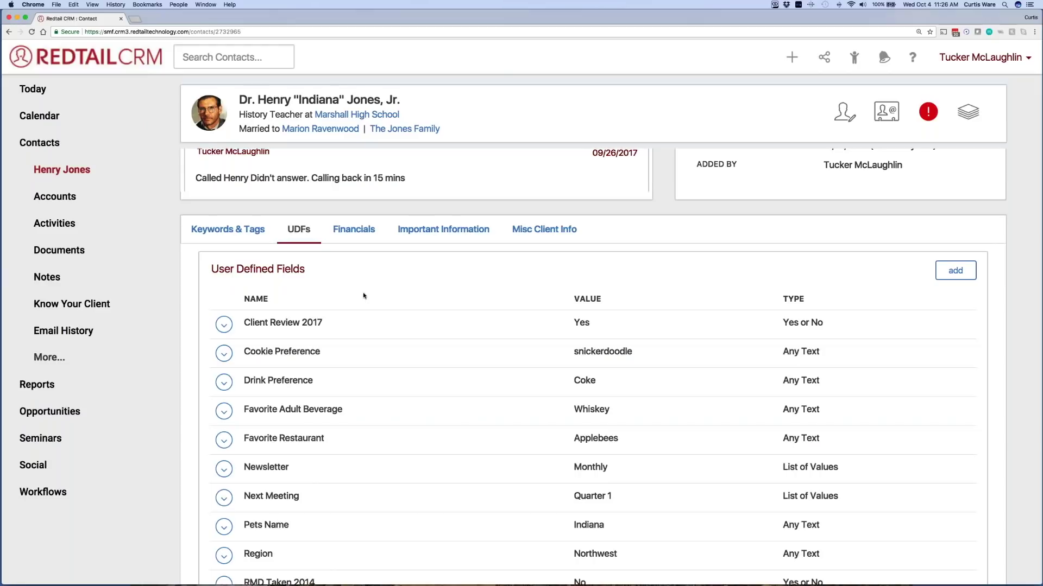
scroll(364, 296, "down", 2)
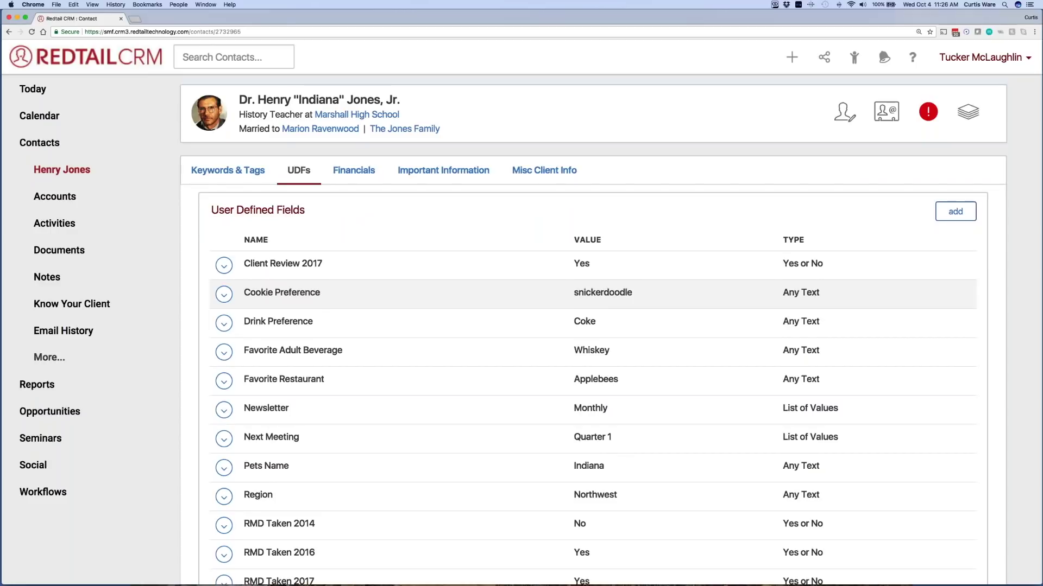
left_click_drag(322, 294, 243, 294)
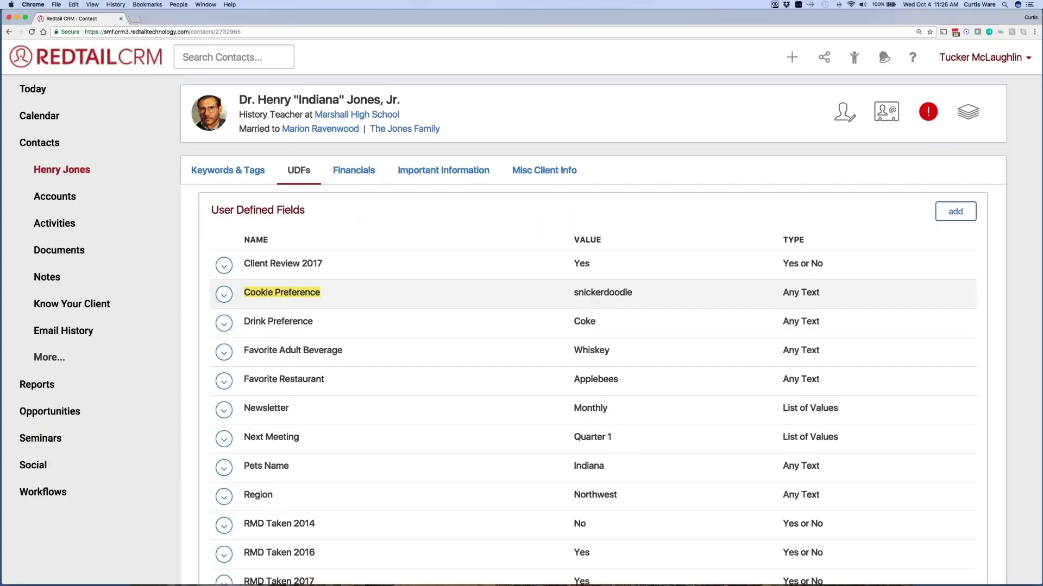
left_click_drag(634, 293, 582, 350)
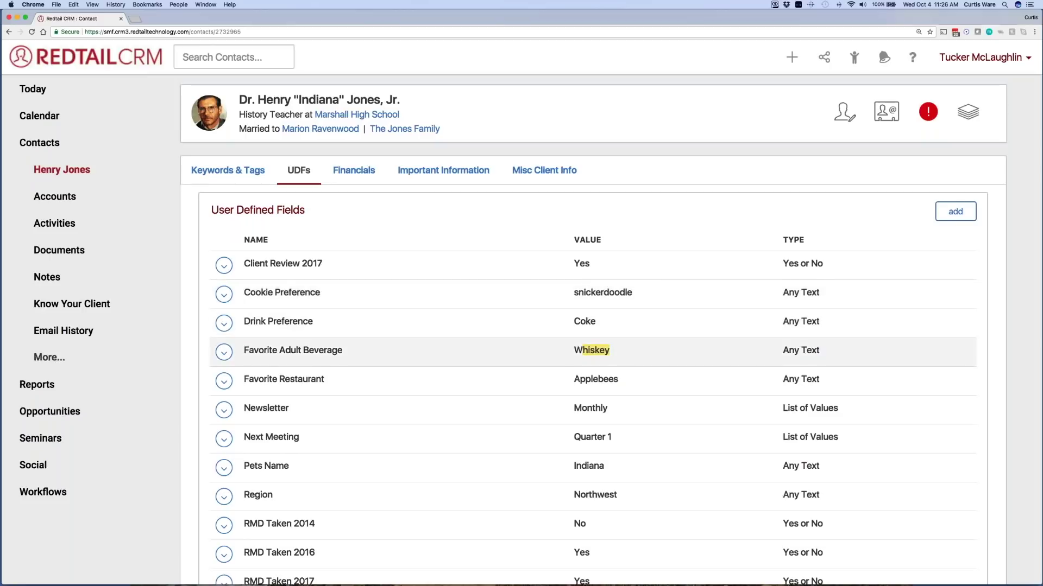
left_click(297, 362)
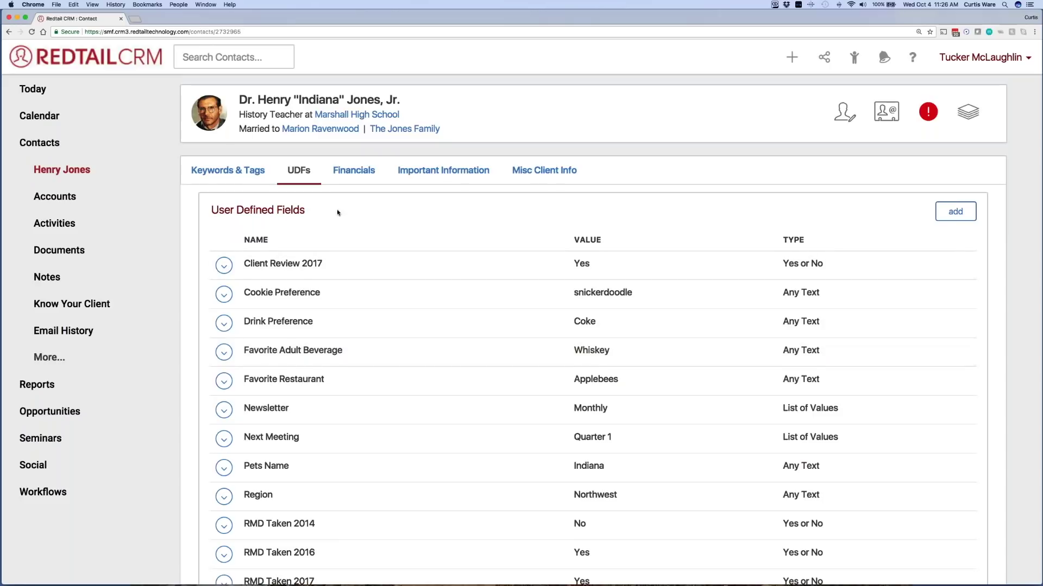
Step: Review the contact's Keywords & Tags section, highlighting the Life Insurance Client keyword
left_click(213, 175)
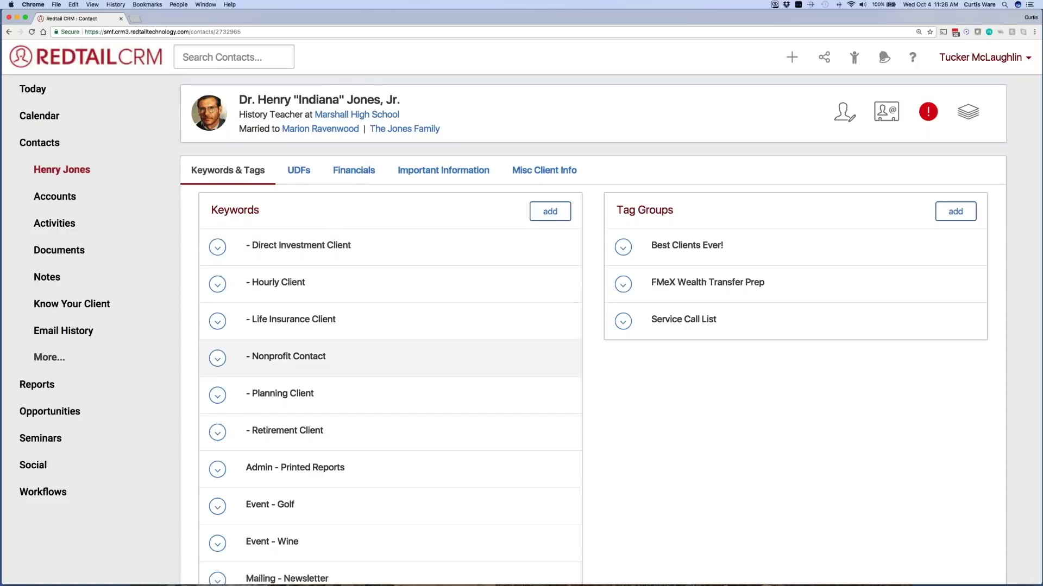
left_click_drag(335, 321, 251, 320)
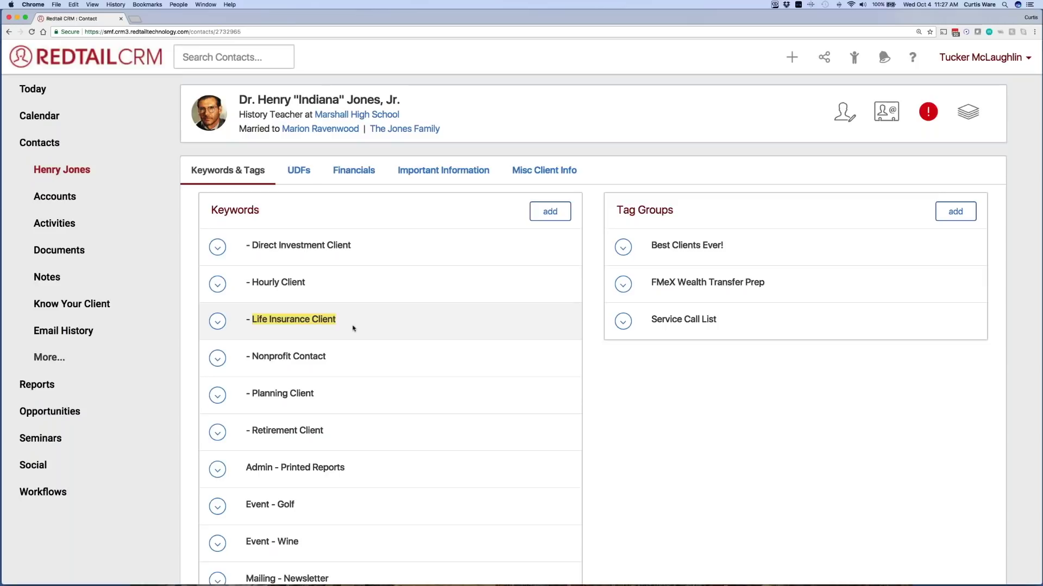
scroll(353, 328, "up", 4)
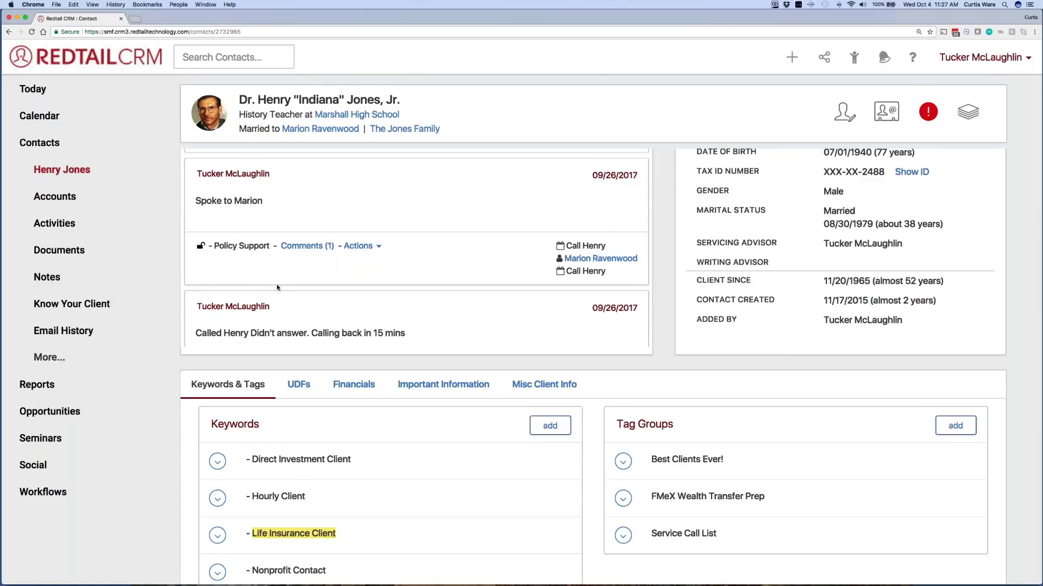
Step: Start an Advanced Search of the contacts with the condition Contact Status Equal To Active Client
left_click(47, 144)
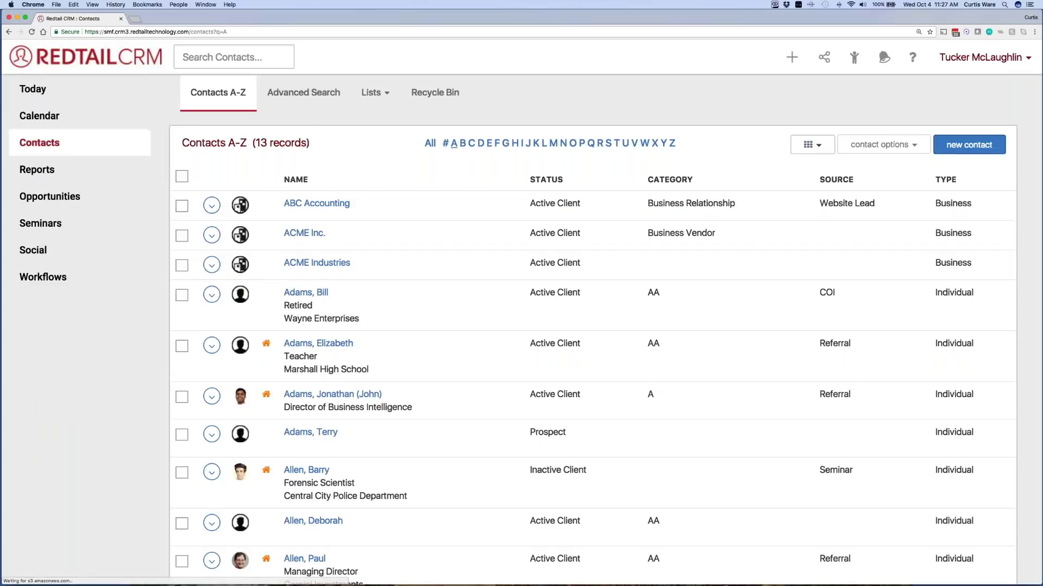
left_click(308, 103)
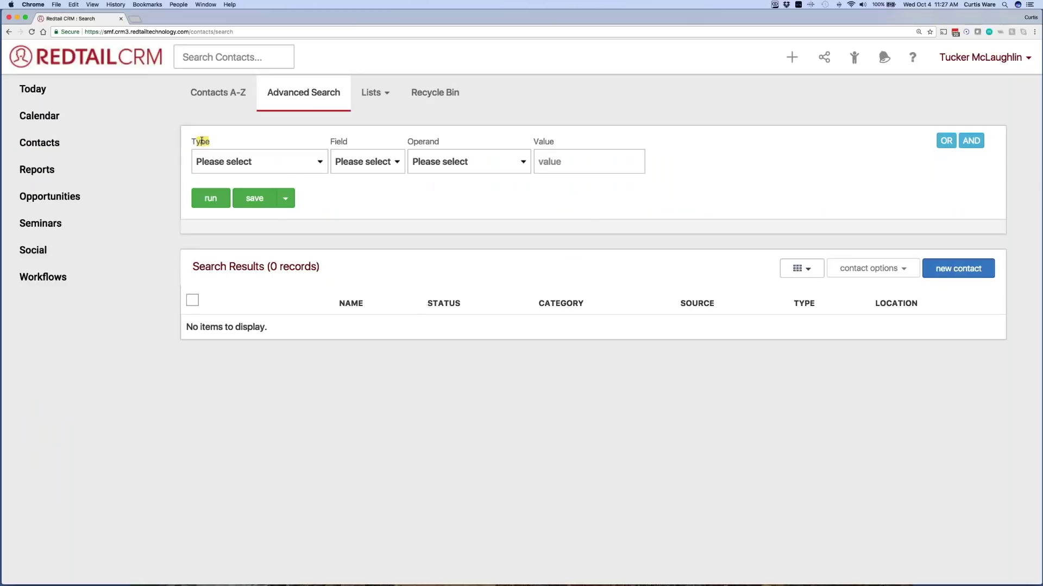
left_click(314, 163)
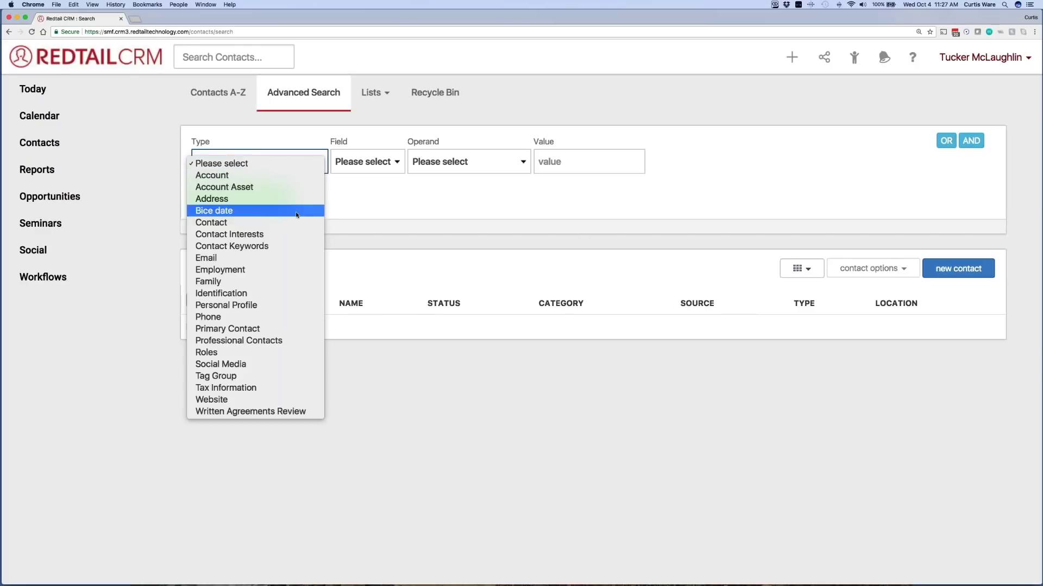
left_click(277, 224)
left_click(383, 164)
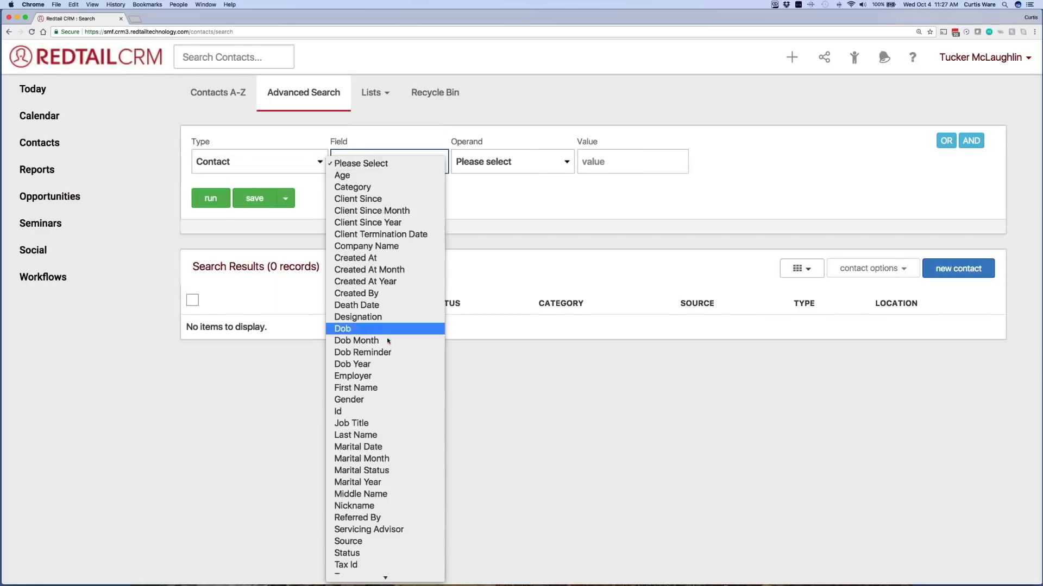
left_click(367, 529)
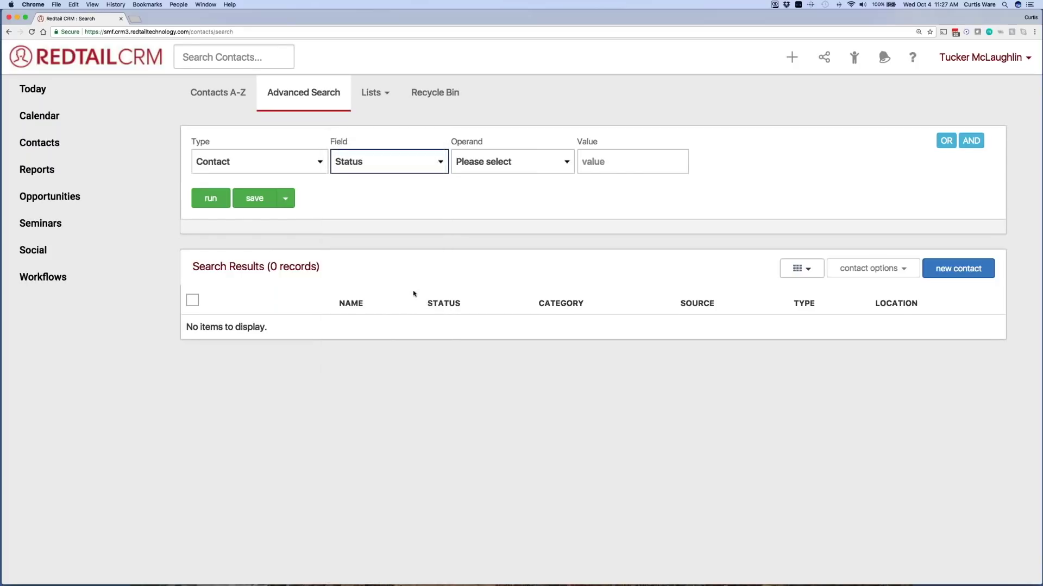
left_click(493, 166)
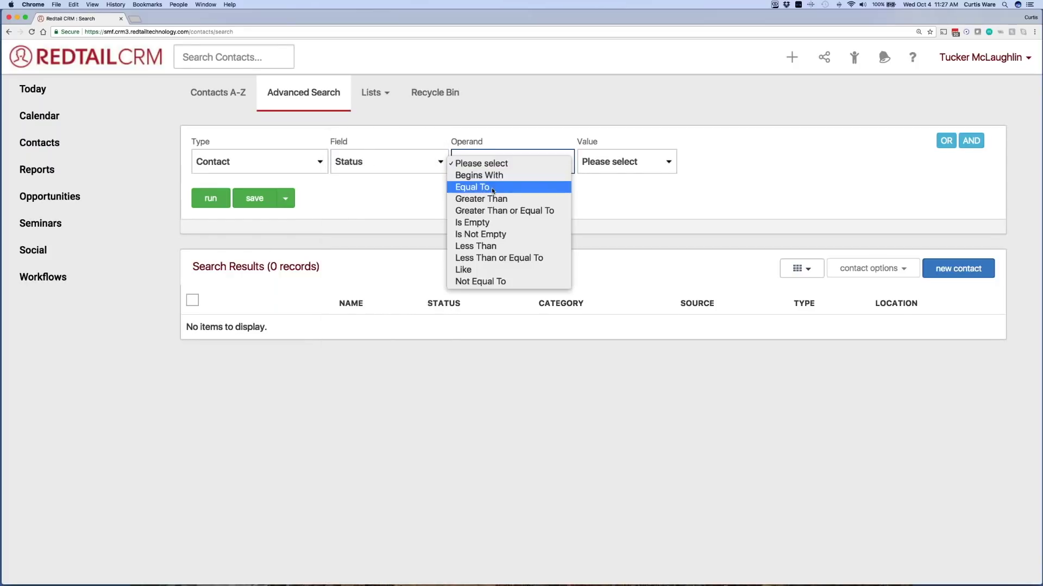
left_click(497, 189)
left_click(605, 167)
left_click(595, 178)
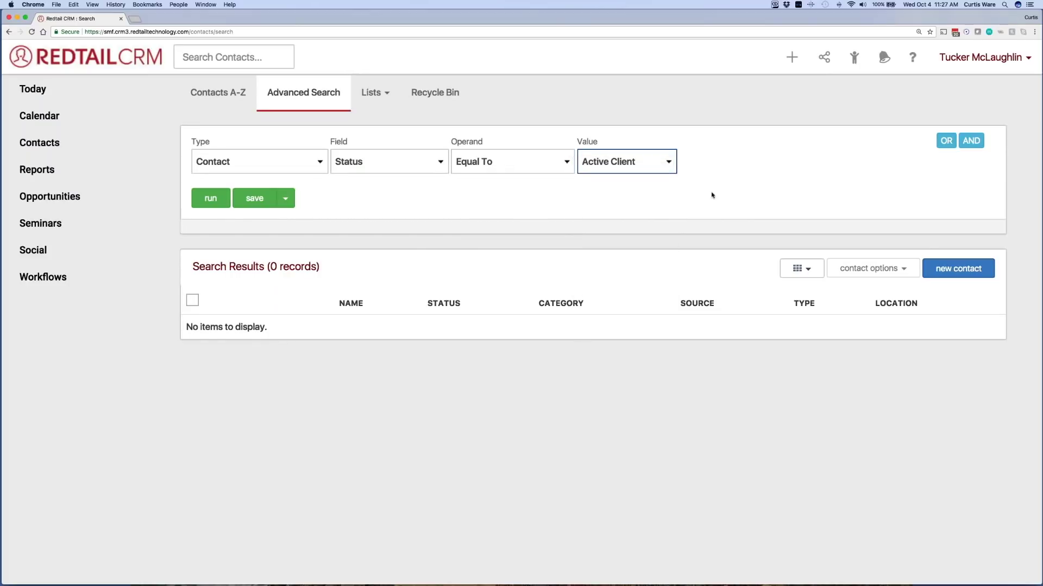
Step: Add an AND condition for Contact Category Equal To AAA and run the search
left_click(971, 143)
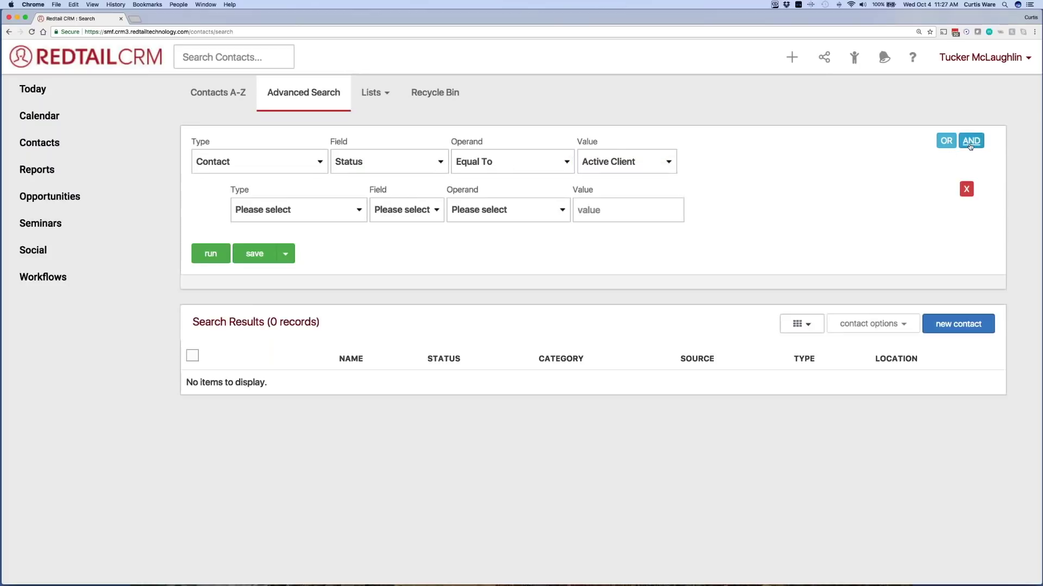
left_click(340, 220)
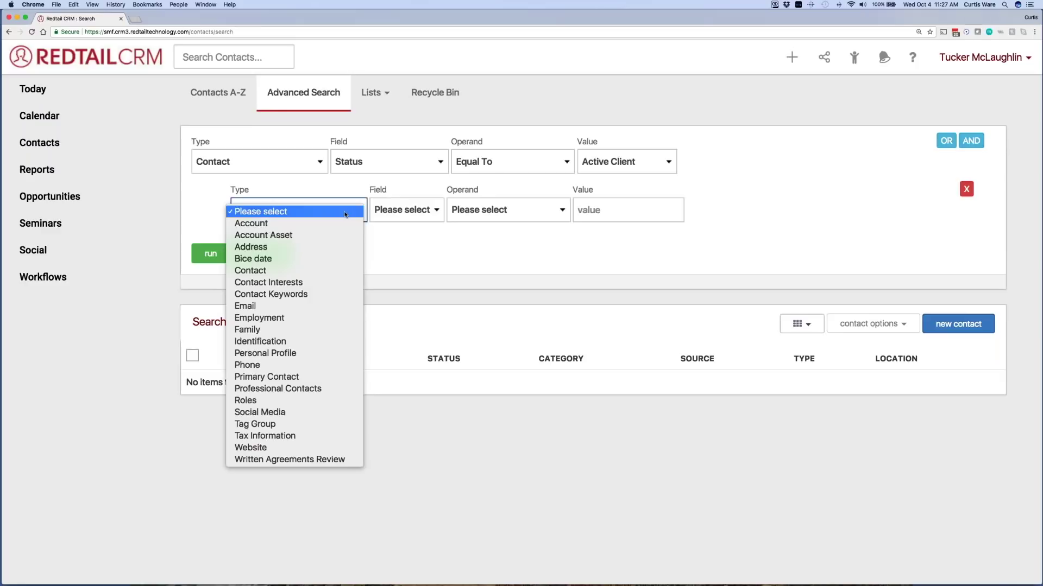
left_click(331, 270)
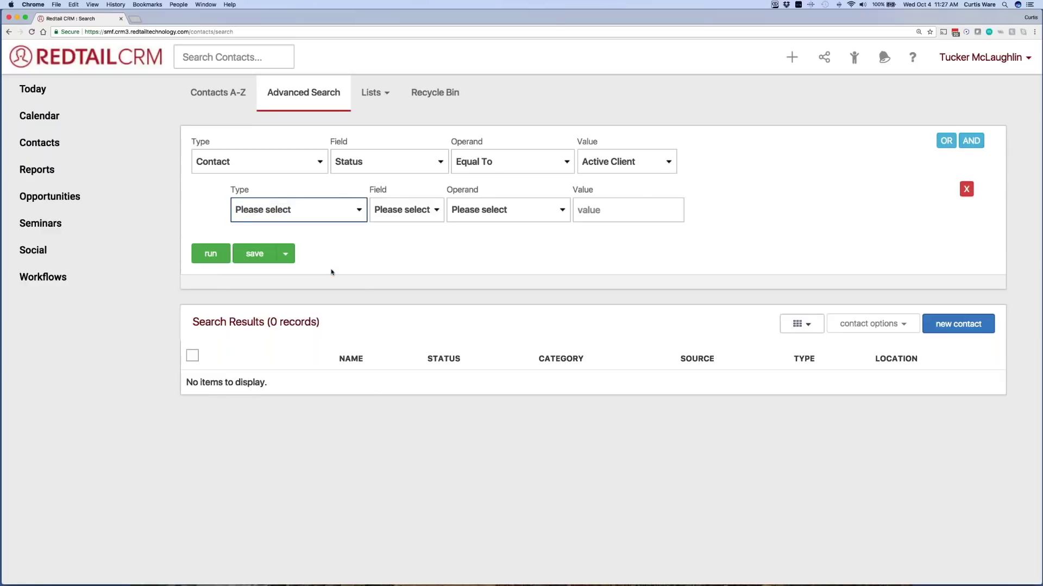
left_click(438, 211)
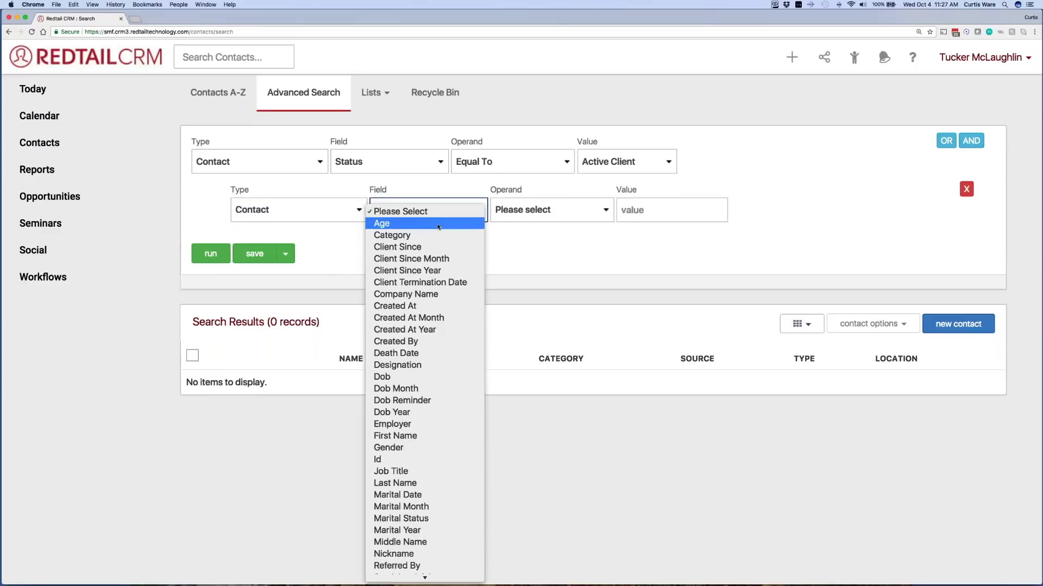
left_click(407, 235)
left_click(534, 213)
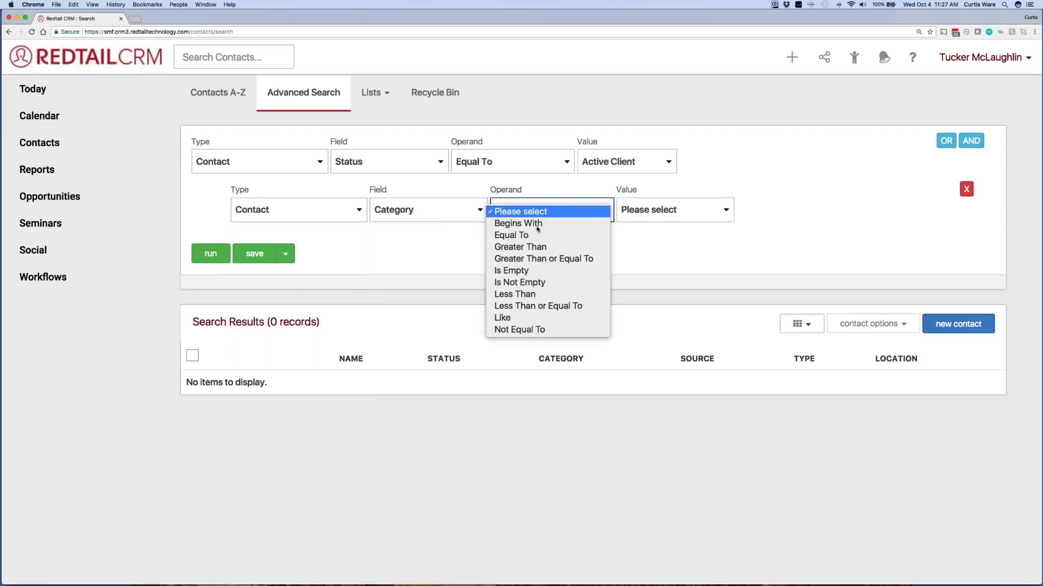
left_click(533, 235)
left_click(657, 216)
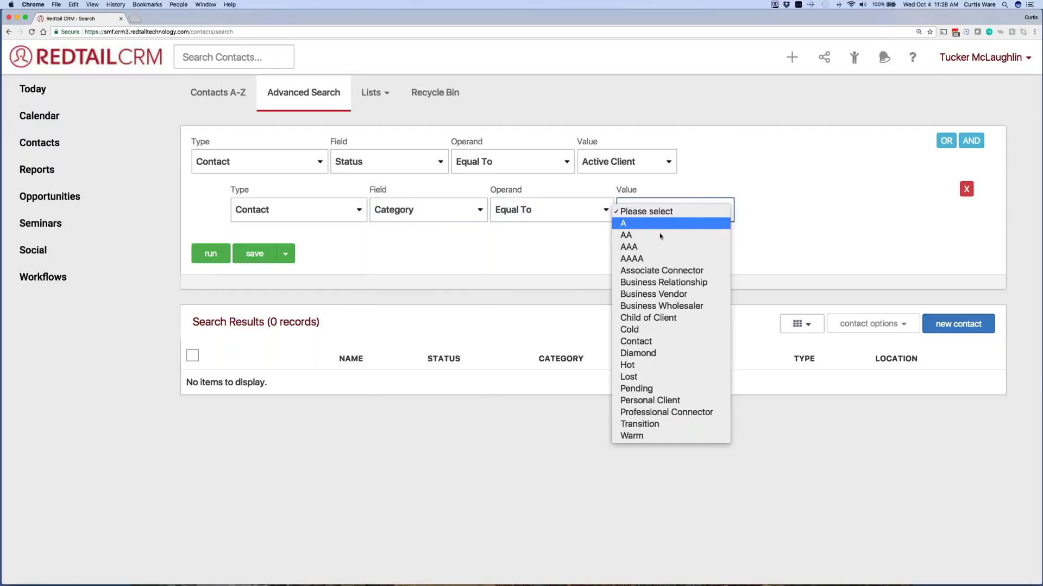
left_click(633, 248)
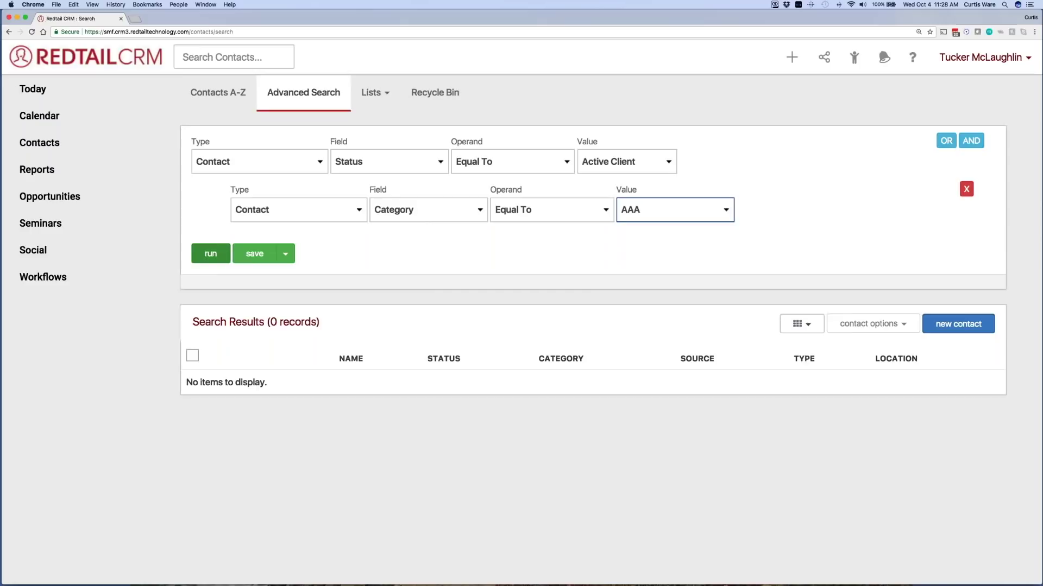
left_click(211, 255)
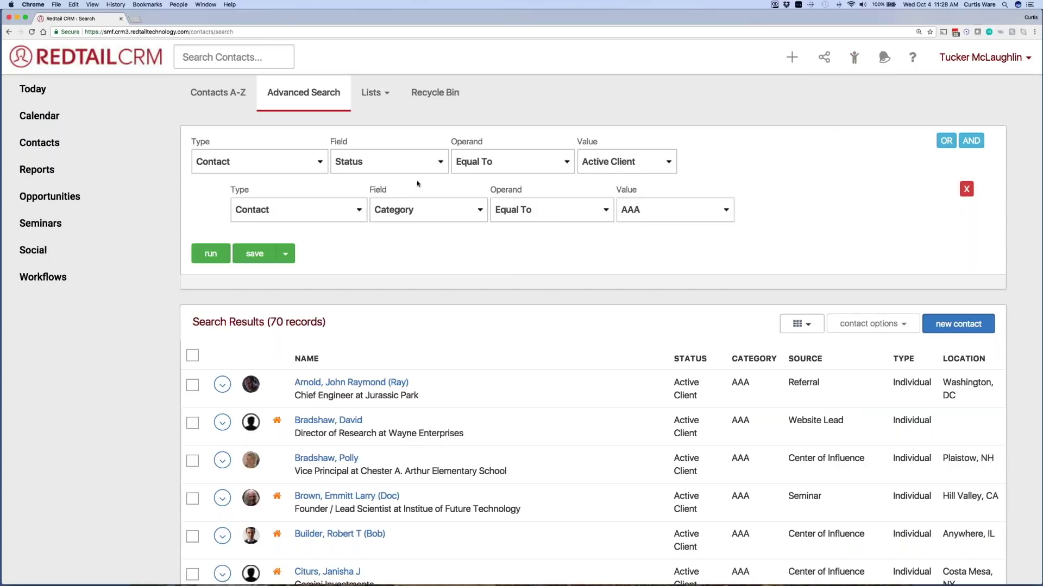
Step: Save the search as a quicklist named "AAA Active Clients!"
left_click(263, 258)
left_click(417, 144)
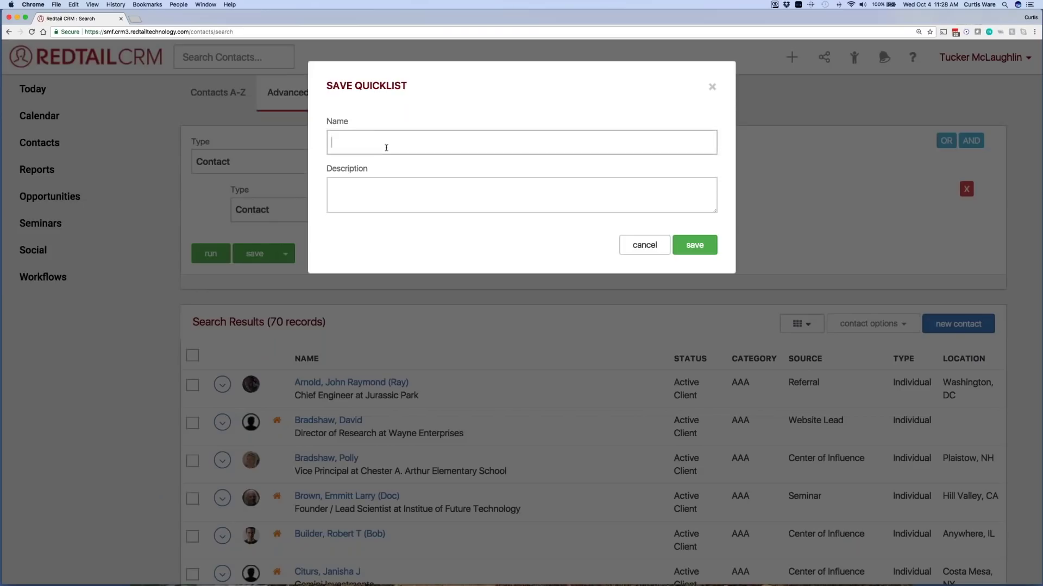
type("AAA Active Cl")
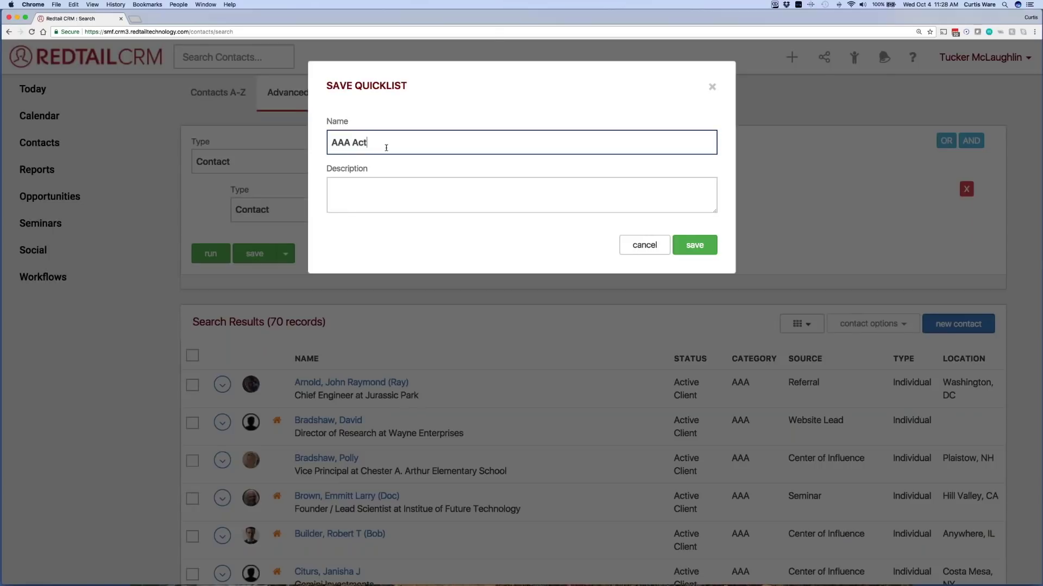
type("ients!")
left_click(694, 247)
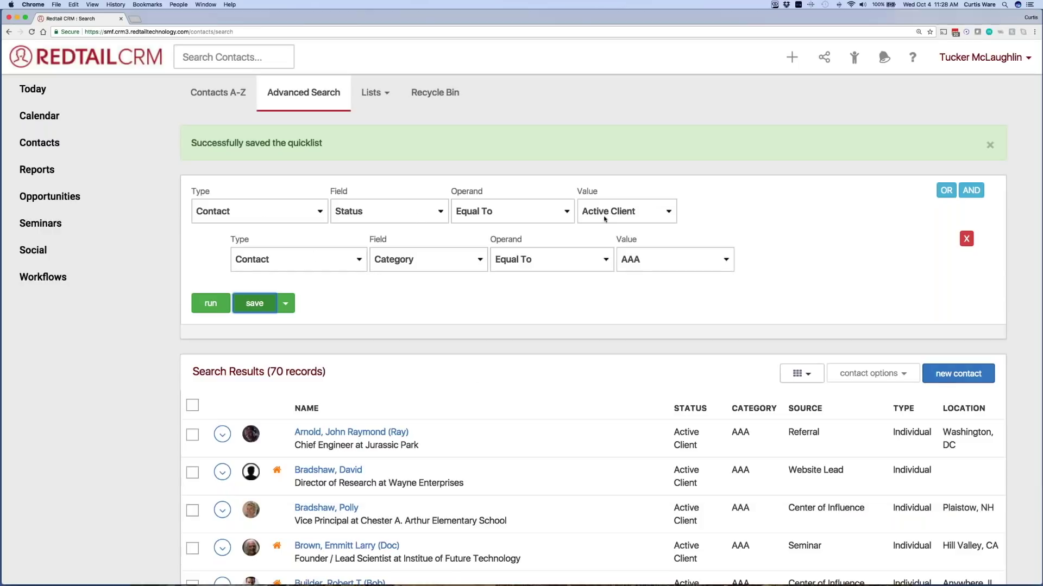
Step: Display the saved QuickLists in the Recently Viewed window
left_click(854, 59)
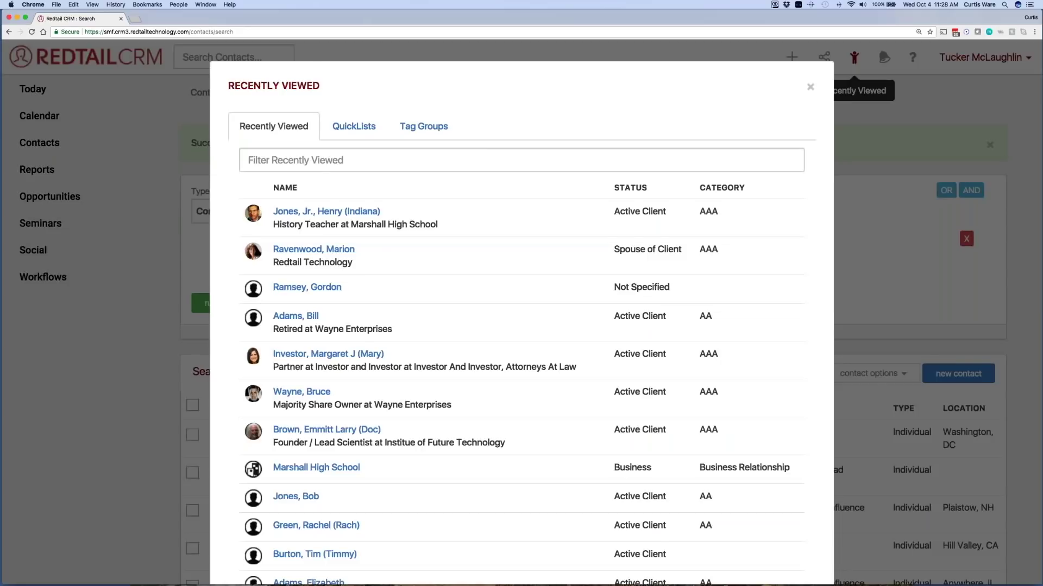
left_click(355, 126)
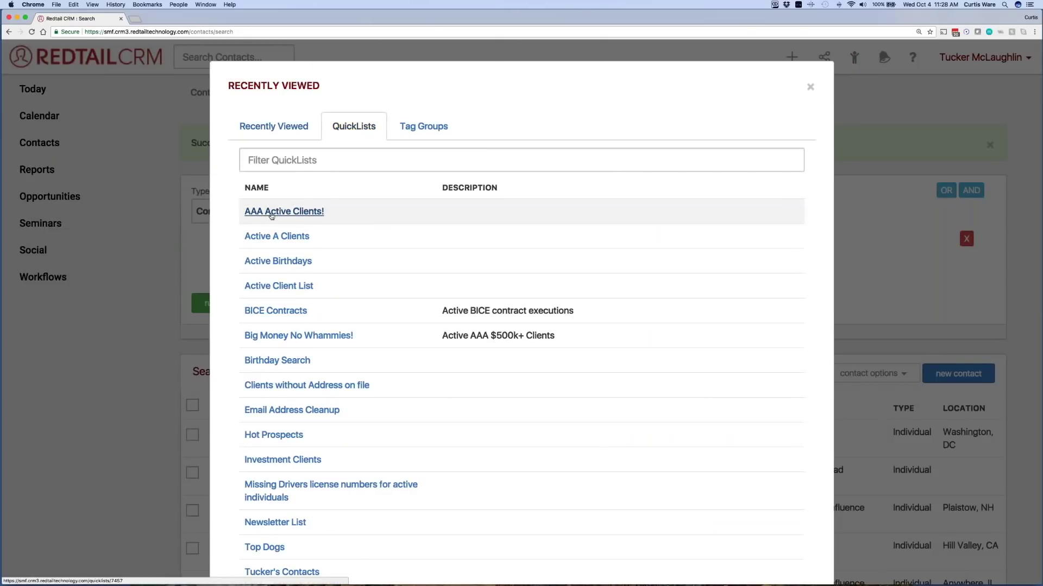
Step: Open the "AAA Active Clients!" quicklist and review its criteria and matching contacts
left_click(273, 215)
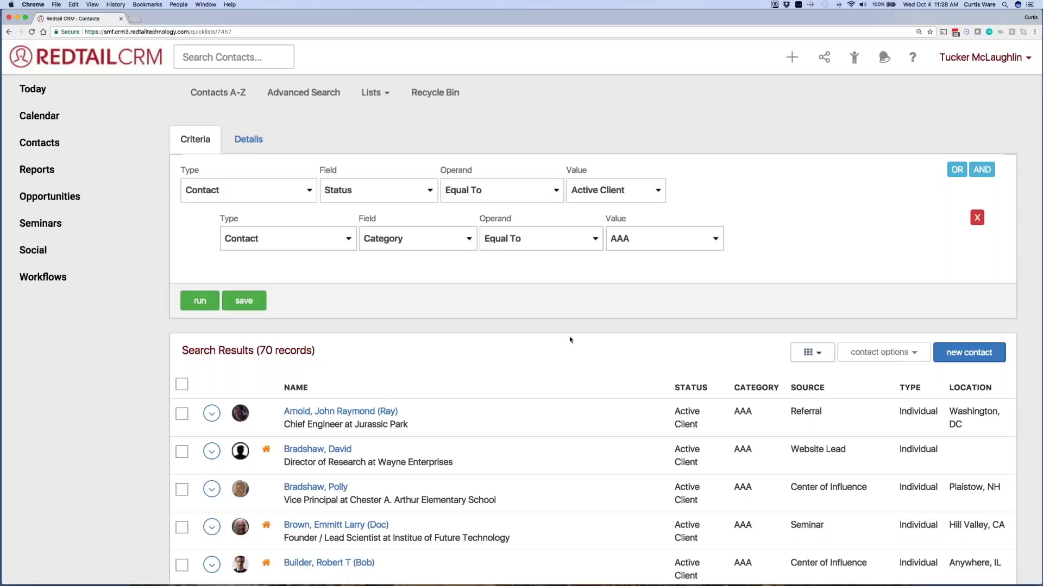
scroll(570, 339, "down", 5)
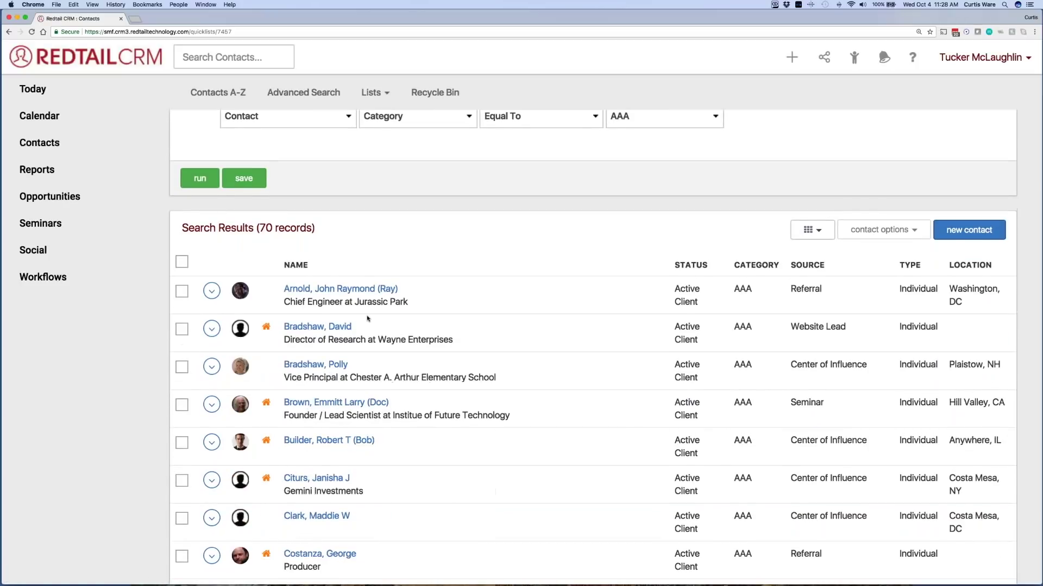
mouse_move(316, 292)
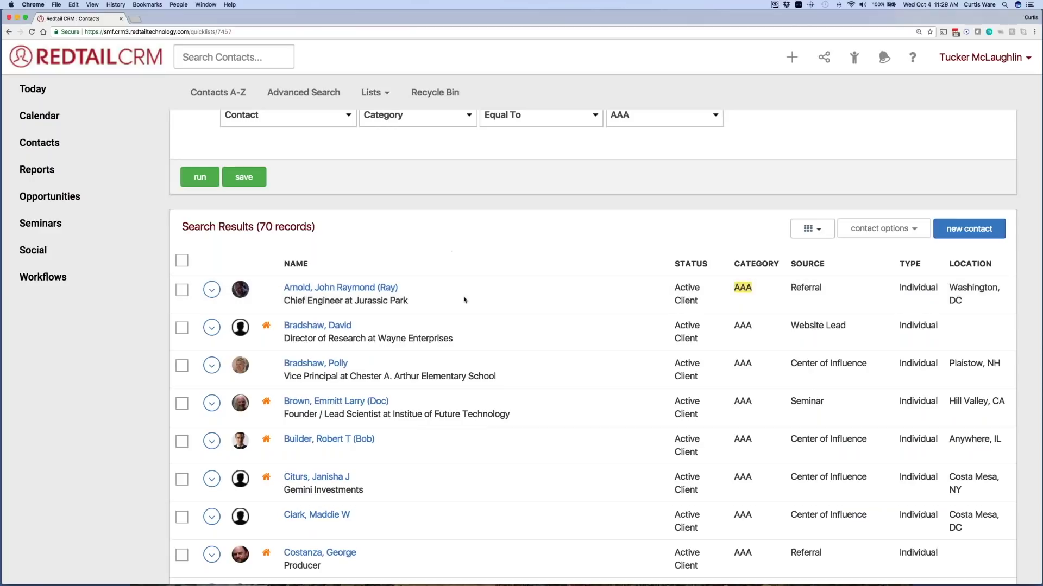
scroll(499, 309, "up", 2)
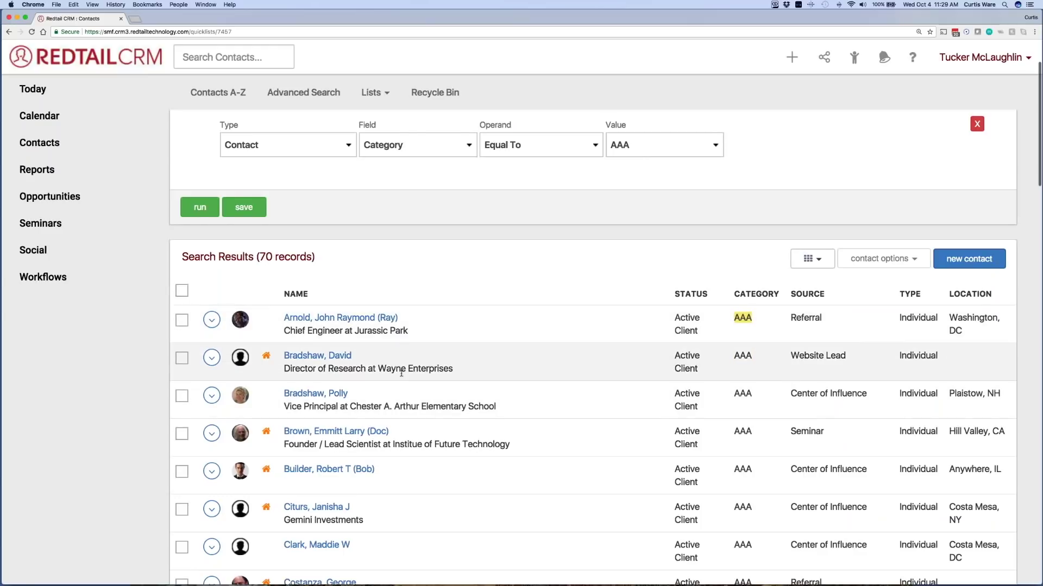
scroll(401, 373, "up", 1)
scroll(401, 374, "up", 3)
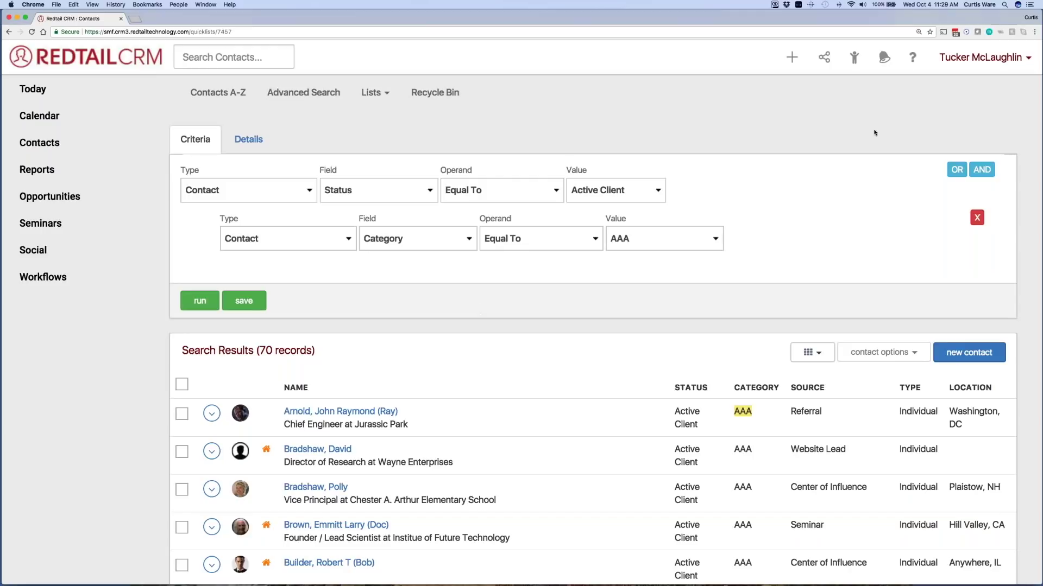
Step: Open the Redtail Help Desk from the CRM's help resources and go to the Project Tailwag category
left_click(913, 61)
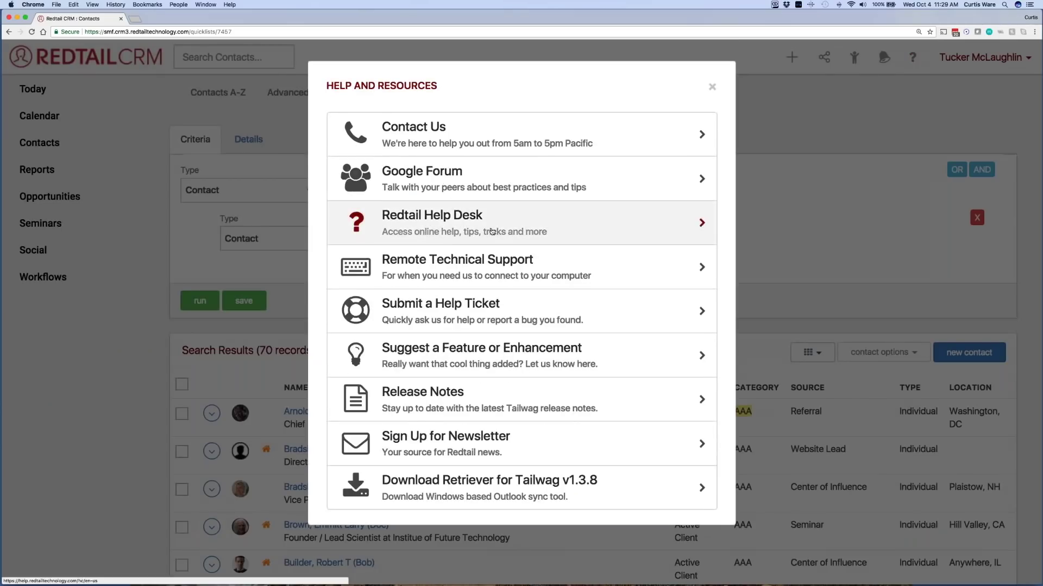
left_click(492, 232)
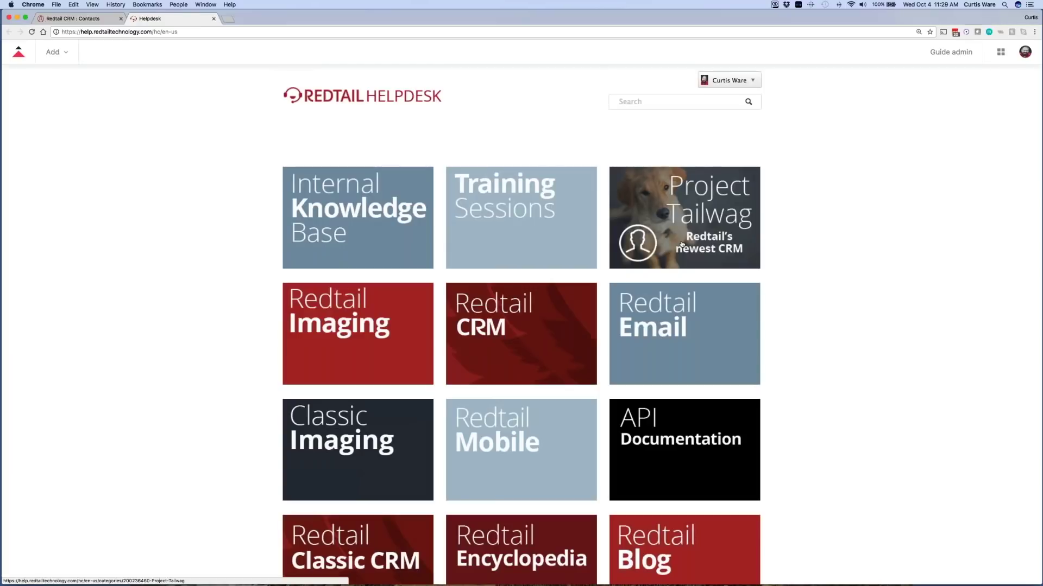
left_click(695, 211)
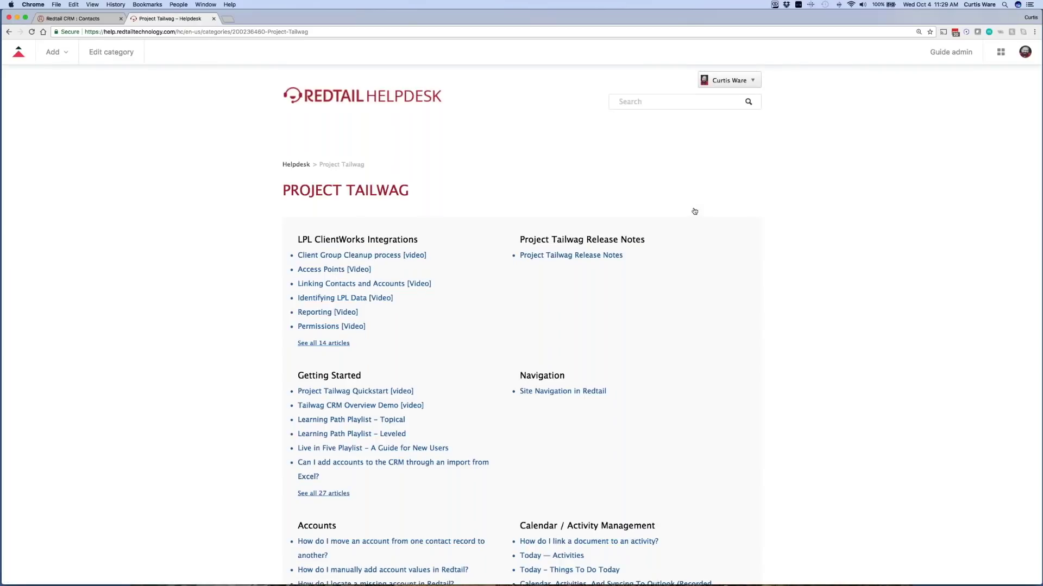
Step: Search the Project Tailwag help category for "broadcast email"
left_click(640, 103)
type("bro")
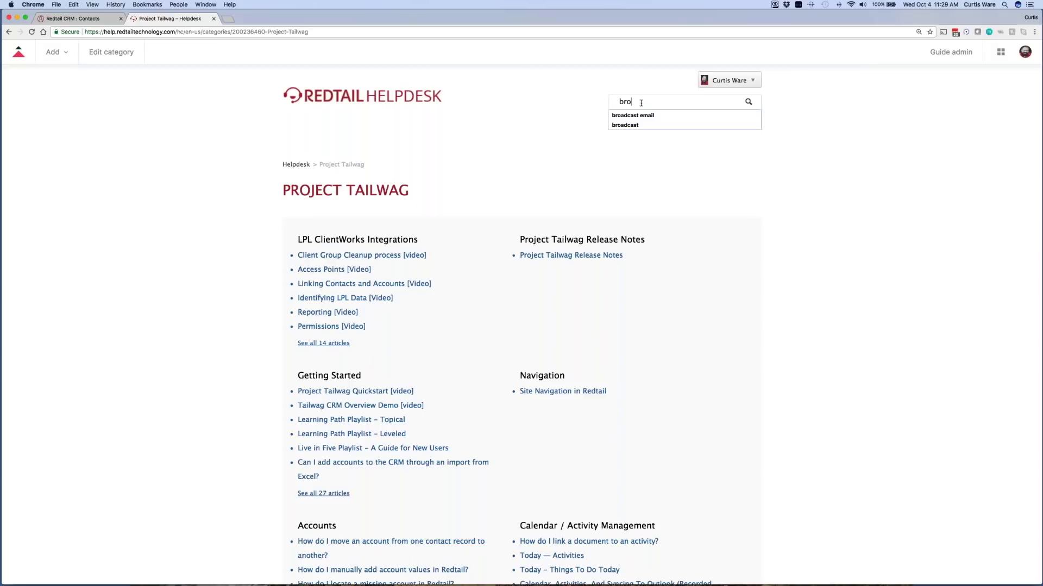
type("adcast email")
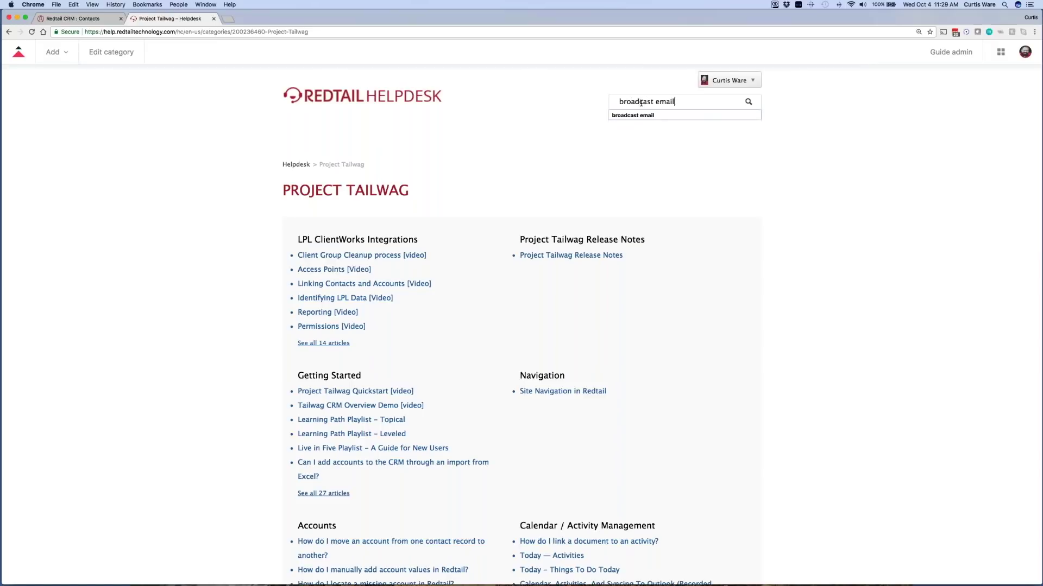
key("Return")
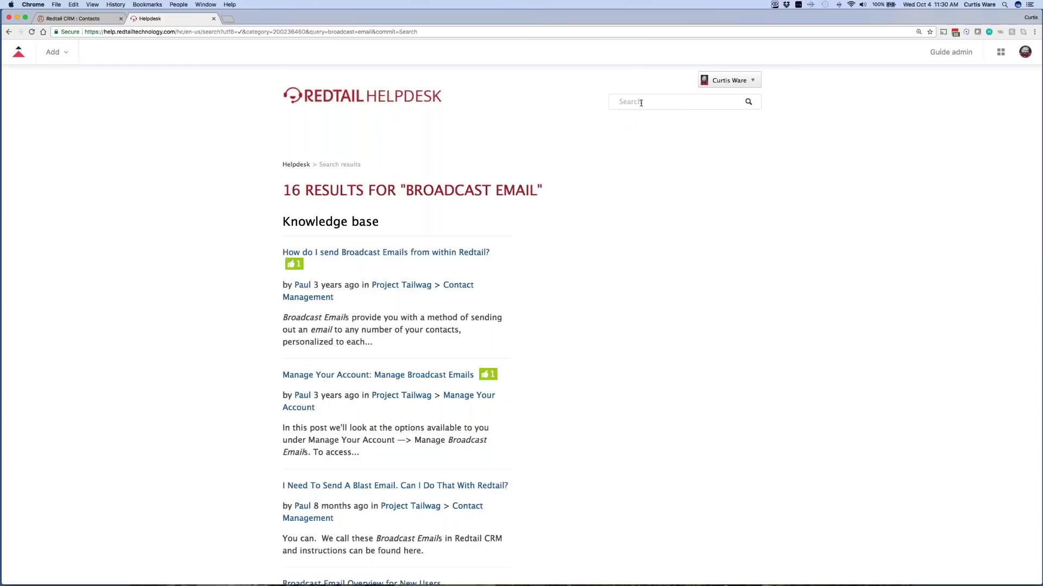
Step: Open the article "How do I send Broadcast Emails from within Redtail?" and look through its illustrated instructions
left_click(324, 253)
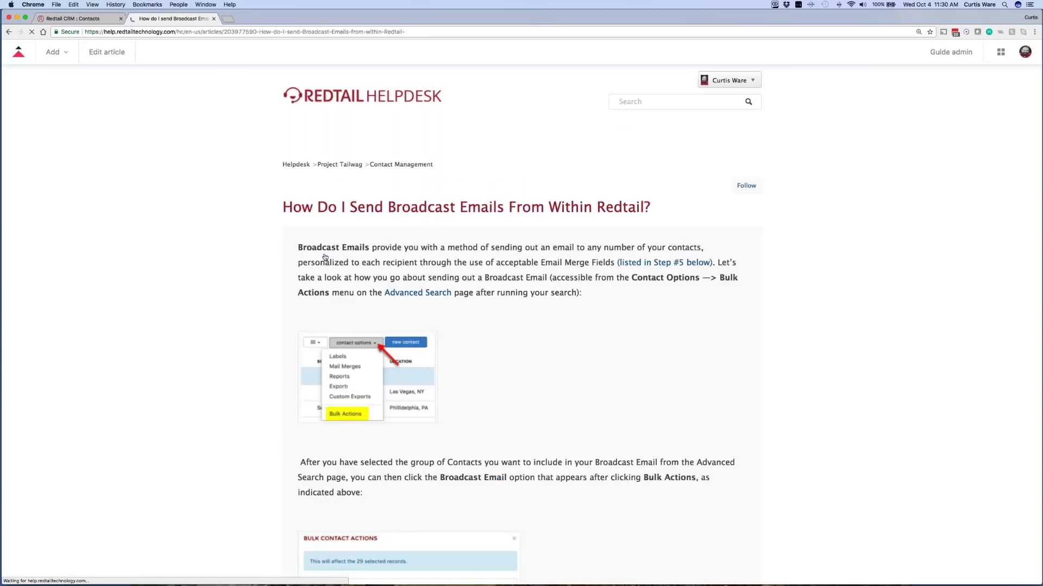
scroll(601, 366, "down", 1)
scroll(601, 366, "down", 10)
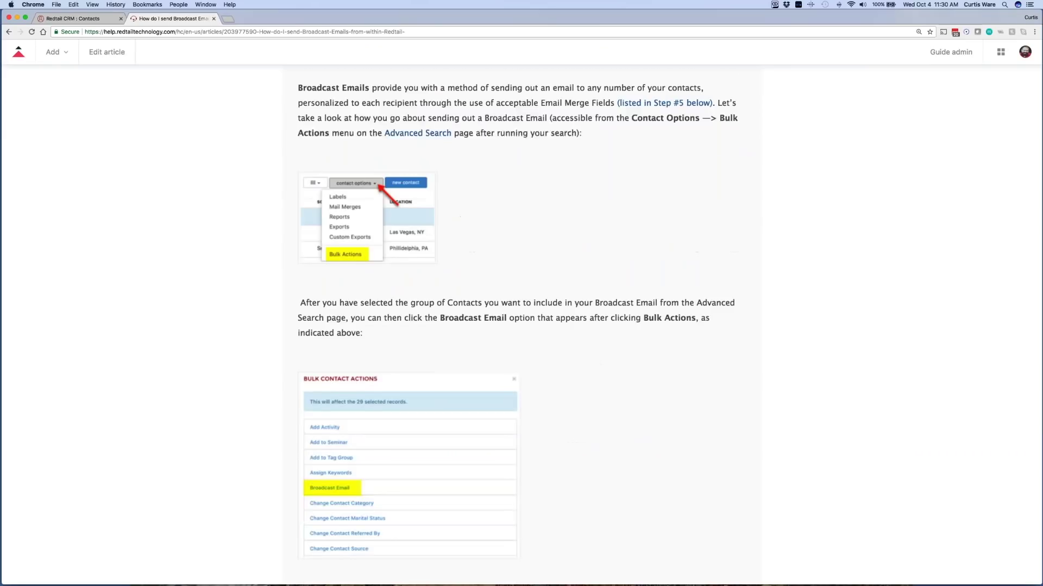
scroll(521, 402, "down", 3)
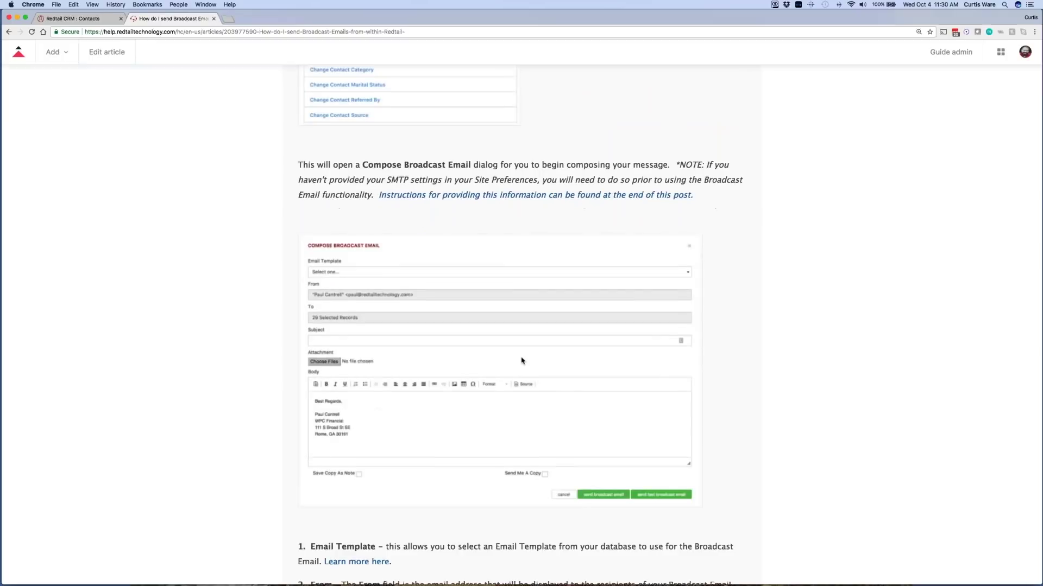
scroll(522, 339, "up", 15)
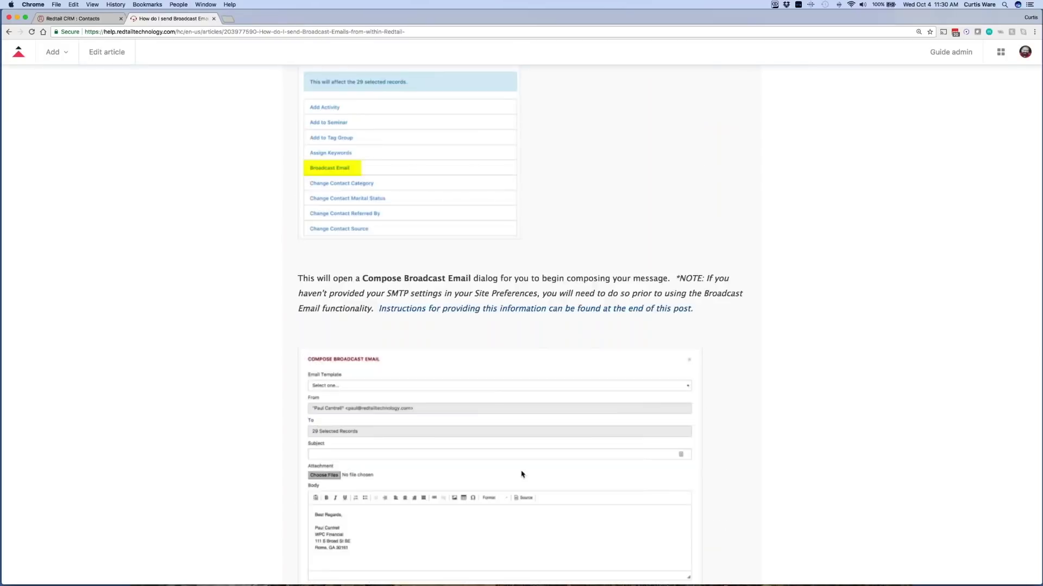